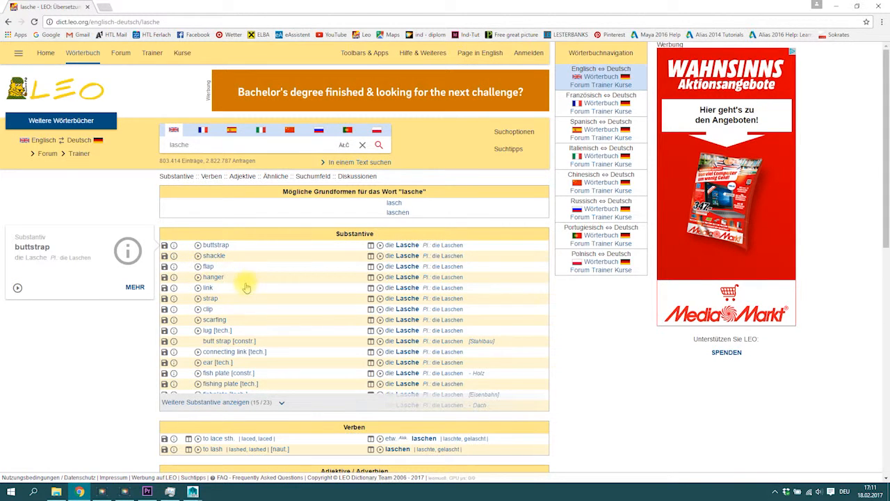
Step: Switch to Maya and draw a polygon cylinder in the perspective view over the shoe
click(835, 7)
alt+drag(527, 172, 535, 190)
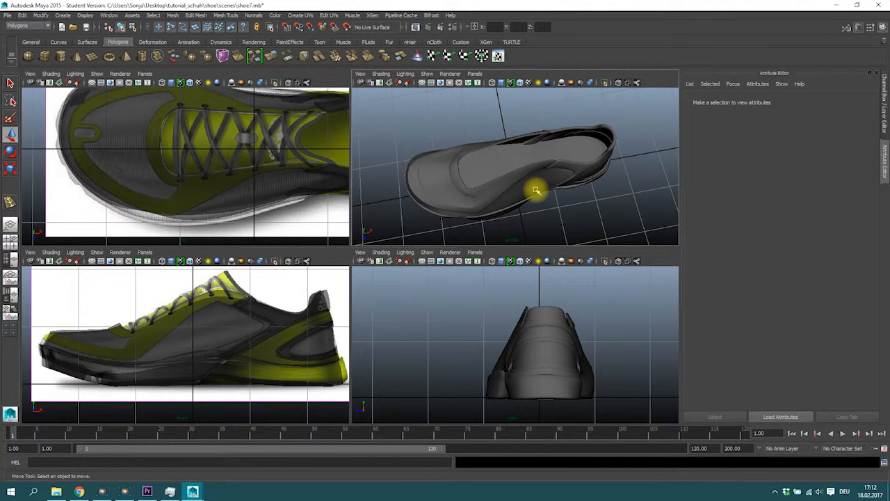
click(62, 59)
alt+drag(516, 200, 534, 169)
drag(538, 201, 540, 143)
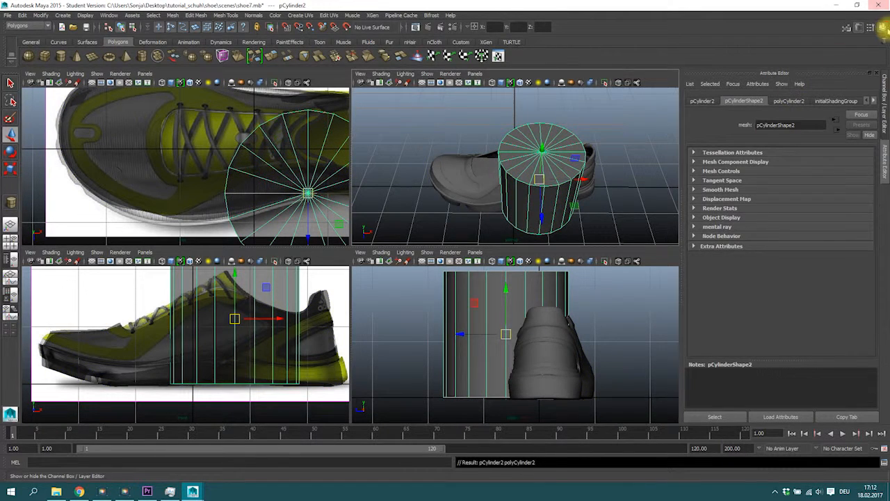
Step: Open the channel box and set the cylinder's Subdivisions Axis to 10
click(882, 26)
click(797, 207)
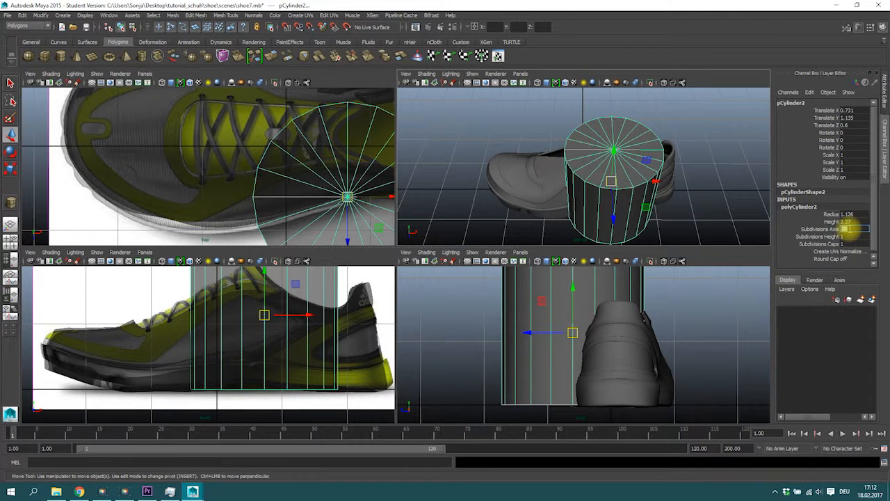
key(Return)
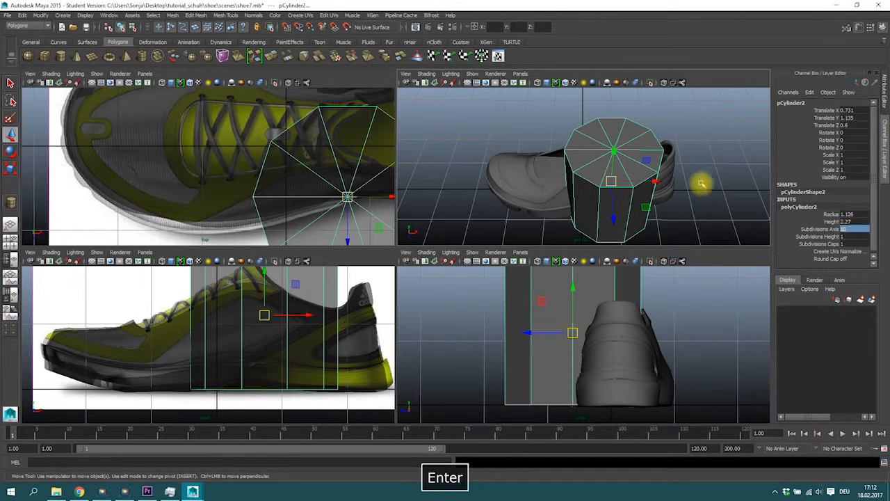
Step: Rotate the cylinder about -76° around Z so it lies along the shoe's tongue
key(e)
drag(590, 149, 602, 276)
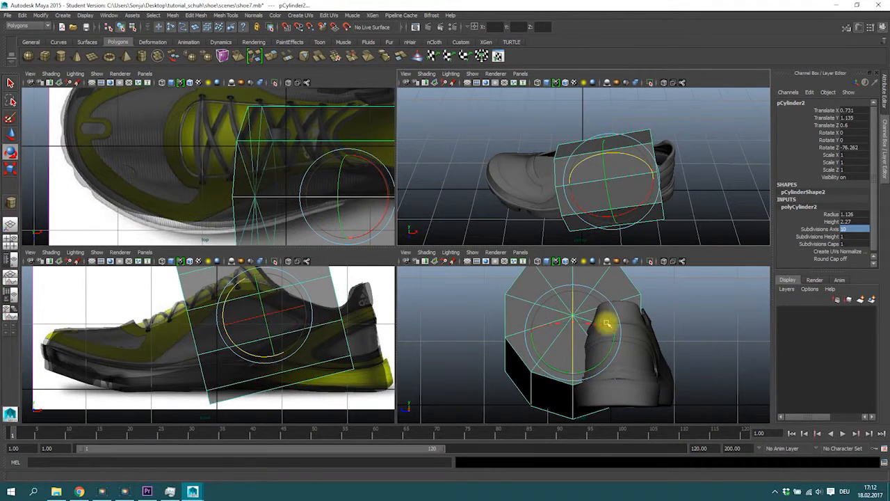
Step: Move the cylinder onto the shoe and scale it down to about 0.67 by 0.67 by 0.5
key(w)
scroll(288, 155, down, 5)
alt+right_drag(288, 155, 354, 153)
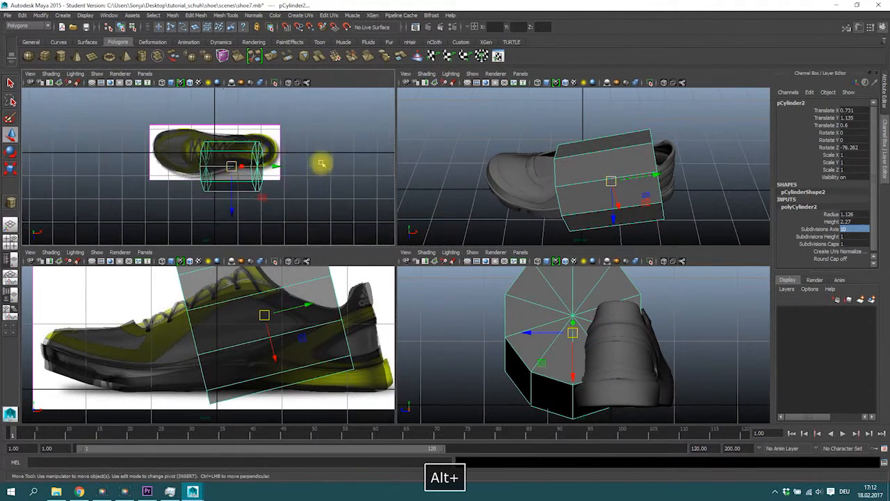
key(r)
drag(232, 166, 212, 185)
key(w)
scroll(213, 153, down, 4)
scroll(216, 160, up, 7)
key(e)
key(r)
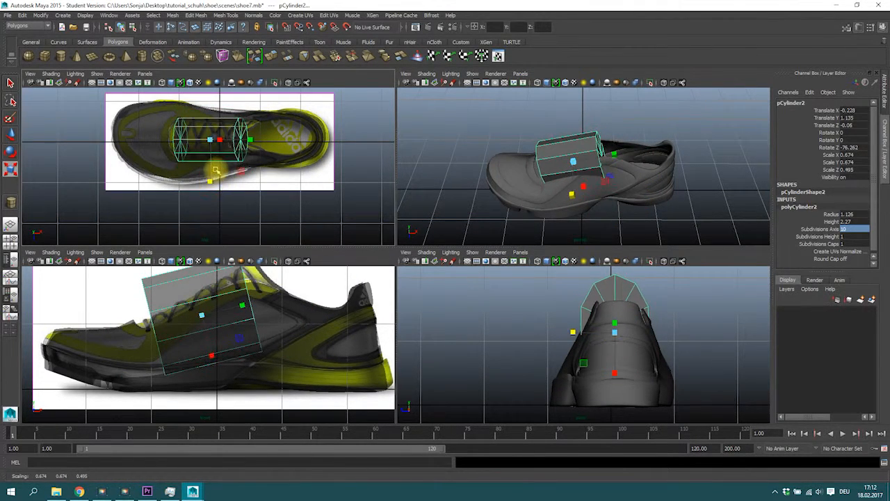
Step: Rotate the cylinder to about -62° on Z to match the tongue's slope in the side view
key(e)
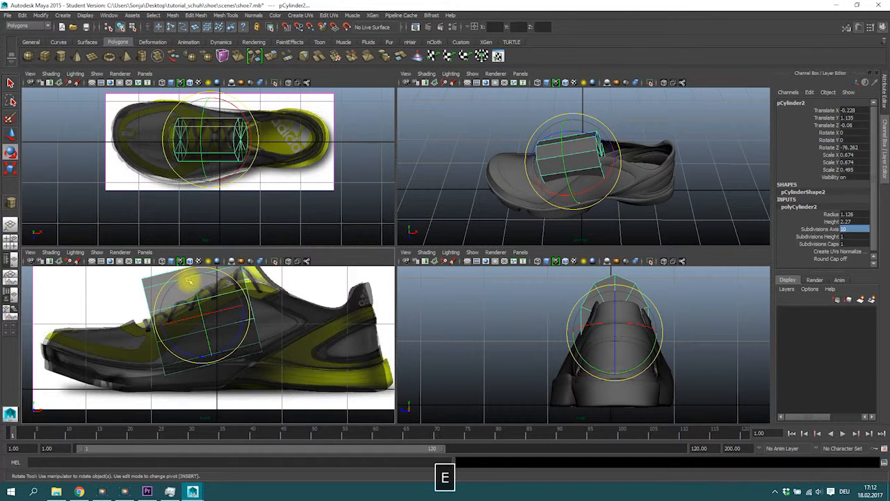
drag(160, 332, 201, 312)
key(w)
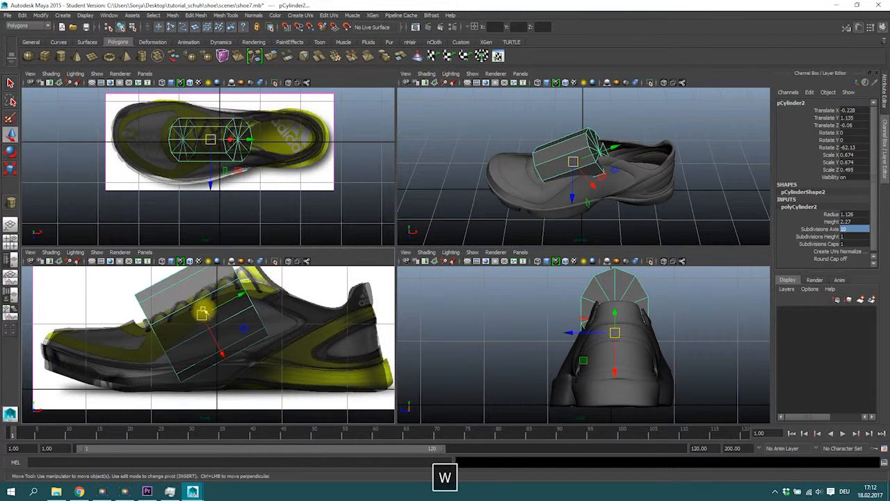
Step: Move the cylinder up along the laces and stretch it to about 0.9 in Y
shift+click(203, 311)
click(172, 287)
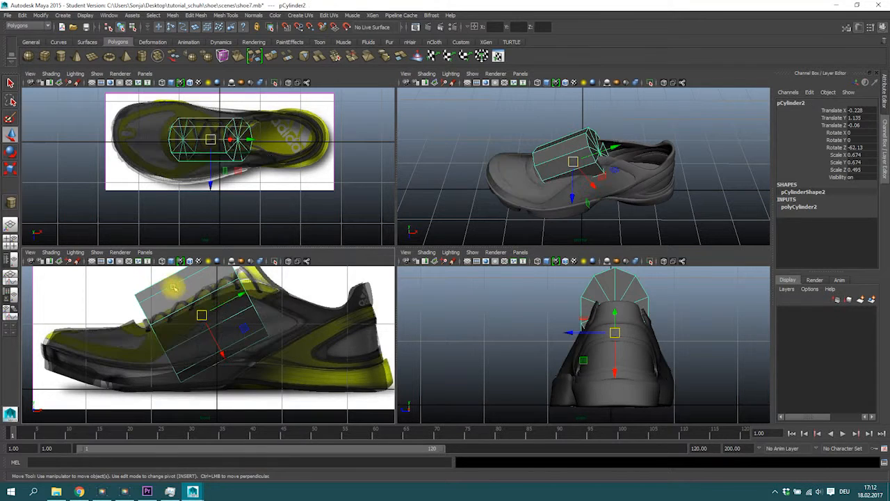
drag(201, 315, 276, 312)
key(r)
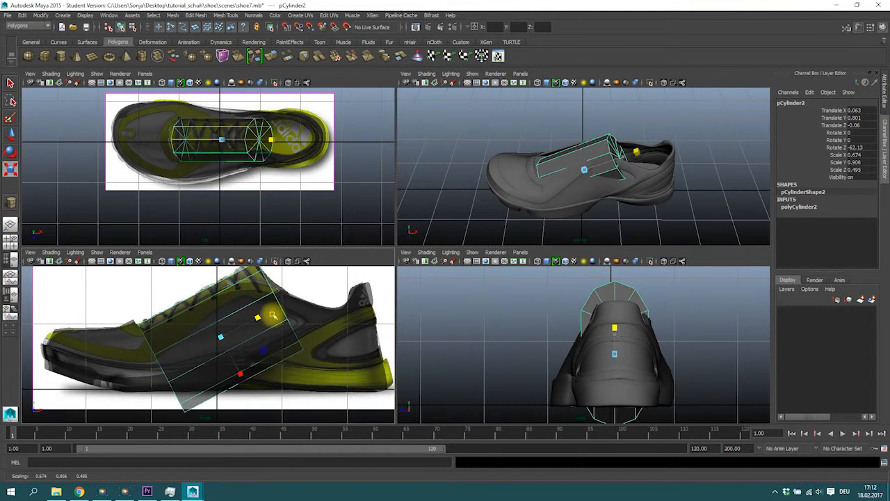
Step: Set the cylinder's Subdivisions Axis to 14
click(801, 207)
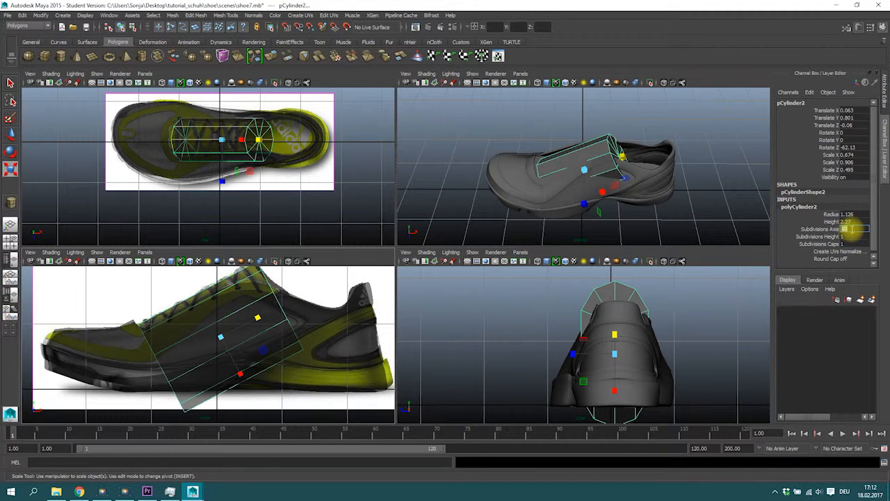
click(847, 228)
text(14)
key(Return)
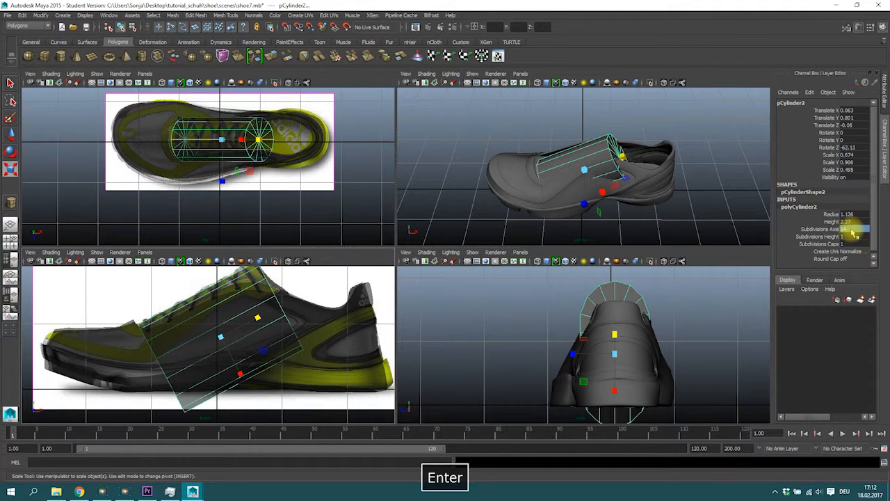
Step: Select the cylinder's lower faces in the side view and delete them
right_click(272, 299)
click(273, 259)
drag(345, 391, 204, 322)
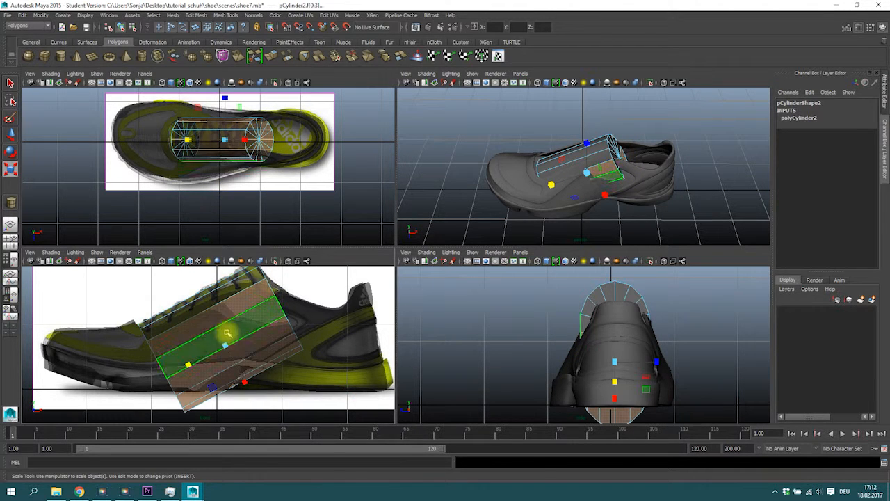
key(Delete)
Step: Delete the remaining cap faces at both ends of the cylinder
alt+drag(550, 125, 519, 214)
mouse_move(588, 181)
mouse_down()
mouse_move(613, 202)
mouse_move(588, 139)
mouse_move(599, 190)
mouse_up()
key(Delete)
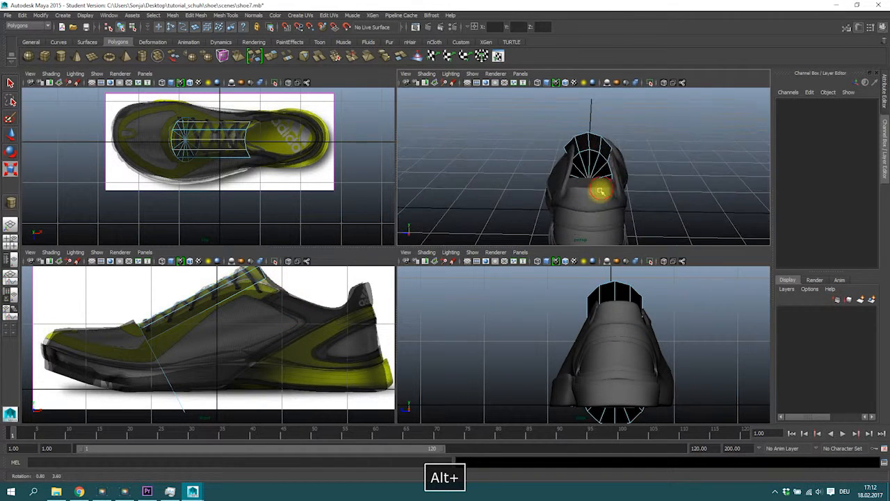
drag(555, 170, 588, 178)
drag(610, 212, 623, 212)
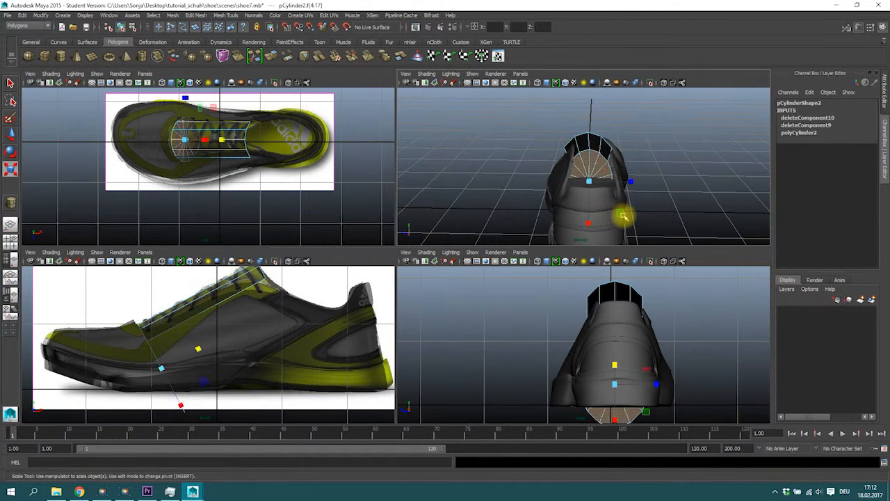
key(Delete)
Step: Select the tongue mesh and nudge it slightly in the top view
right_drag(580, 145, 596, 128)
click(588, 162)
key(w)
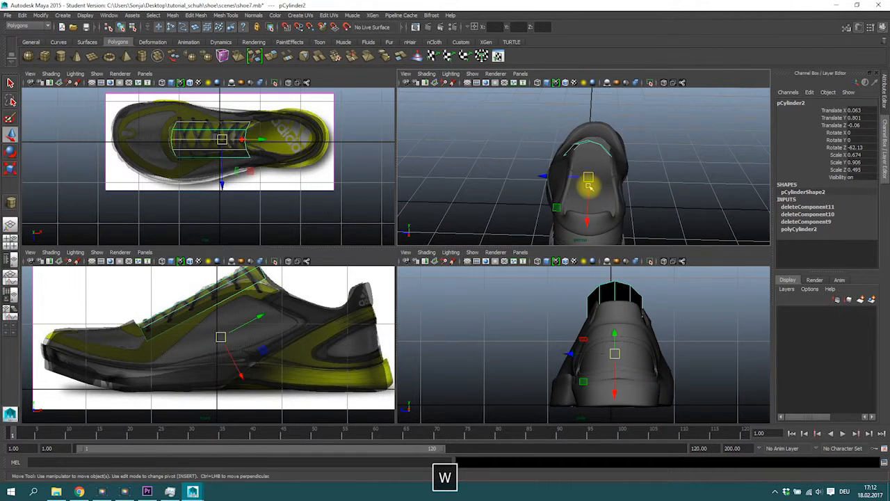
drag(551, 177, 553, 176)
alt+right_drag(254, 128, 278, 121)
alt+middle_drag(267, 108, 262, 140)
Step: Insert two edge loops across the tongue mesh with the Insert Edge Loop Tool
click(228, 15)
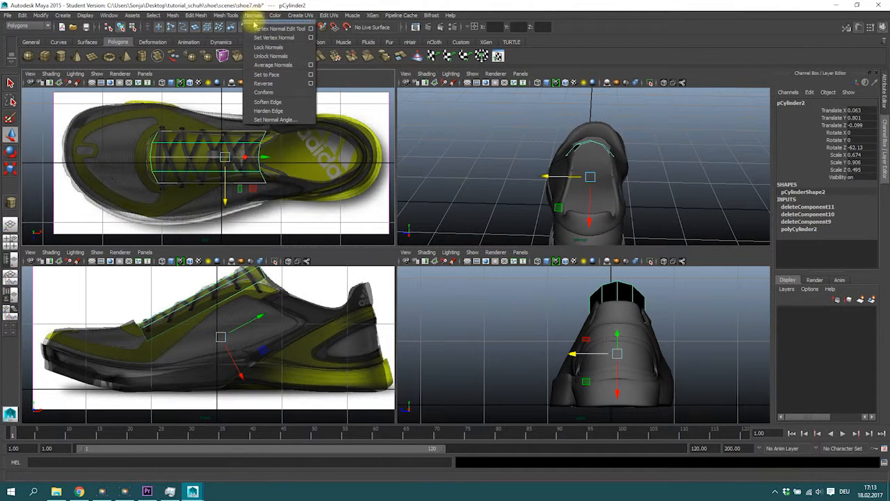
click(245, 120)
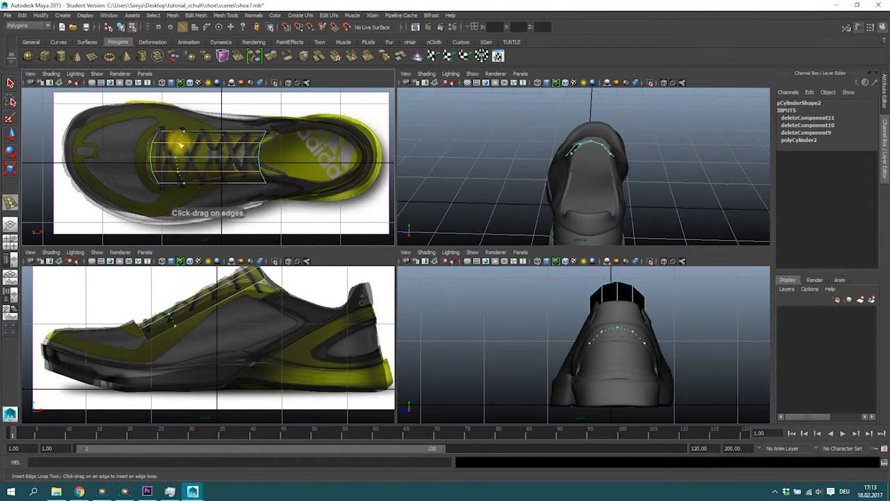
click(186, 144)
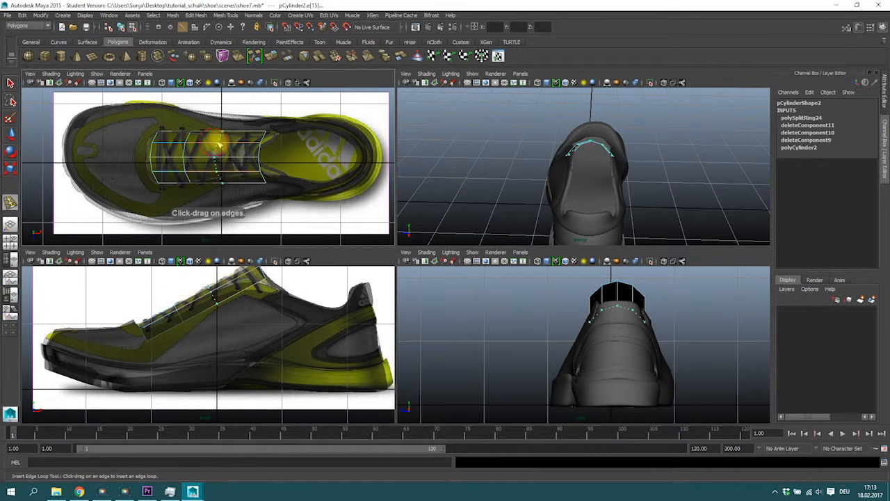
click(224, 144)
Step: Select the existing shoe upper surface and hide it
alt+middle_drag(192, 331, 203, 356)
click(10, 82)
right_drag(173, 367, 142, 282)
click(209, 325)
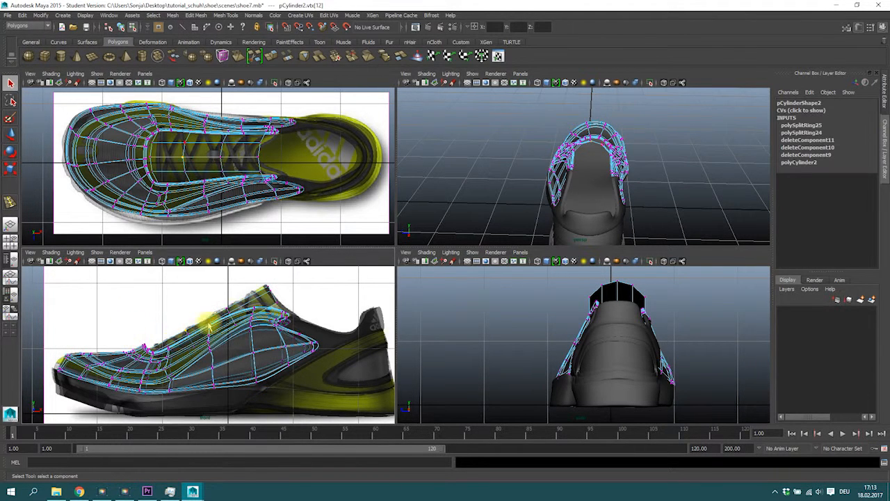
right_drag(261, 299, 282, 259)
click(260, 335)
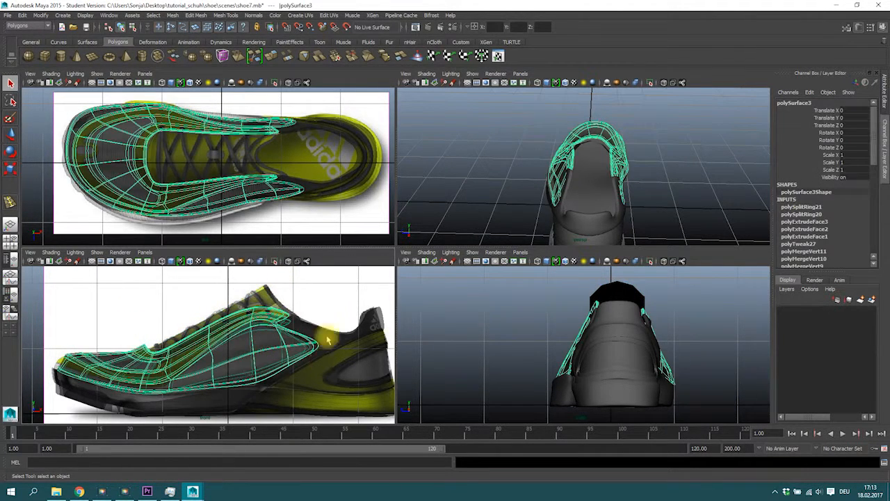
key(ctrl+h)
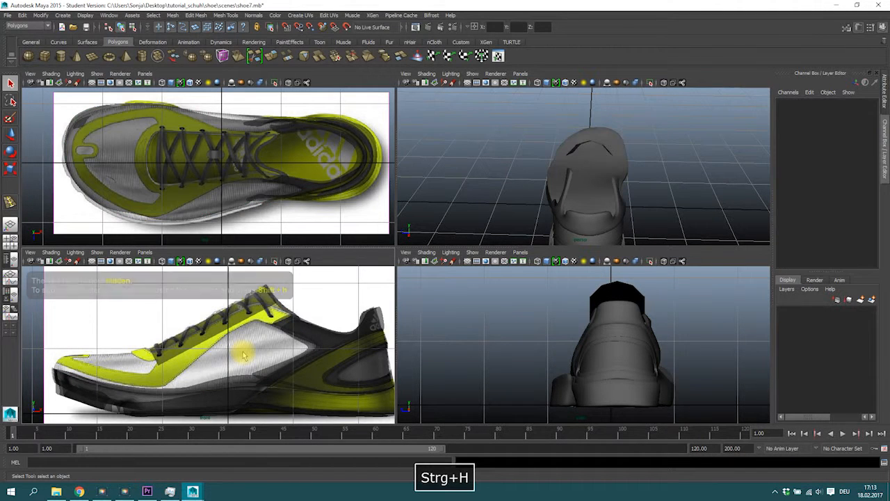
Step: Select and move the tongue's vertices to follow the shoe's lacing in the side and perspective views
click(178, 343)
right_drag(176, 344, 139, 281)
drag(135, 339, 175, 391)
key(w)
drag(154, 355, 149, 359)
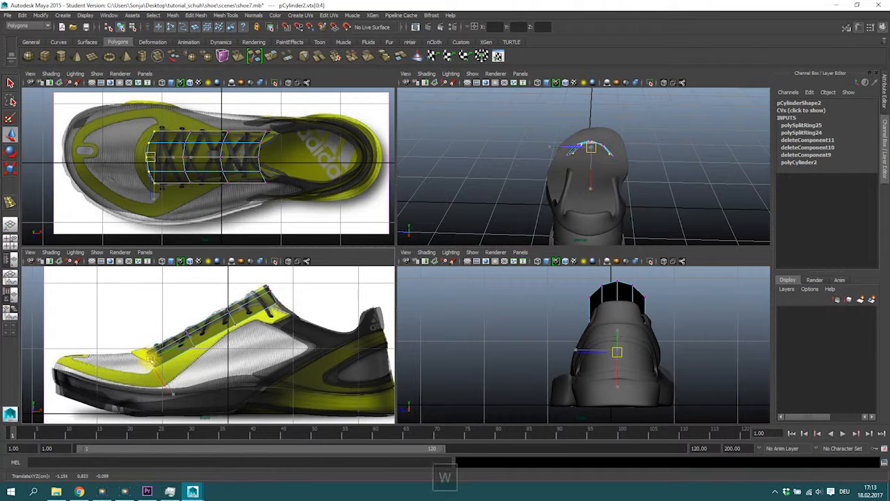
drag(167, 322, 201, 370)
drag(191, 340, 190, 339)
drag(207, 309, 233, 318)
mouse_move(258, 282)
mouse_down()
mouse_move(284, 309)
mouse_move(268, 288)
mouse_up()
mouse_move(579, 174)
alt+mouse_down()
mouse_move(650, 204)
mouse_move(622, 145)
mouse_move(618, 175)
mouse_move(598, 152)
mouse_move(585, 169)
alt+mouse_up()
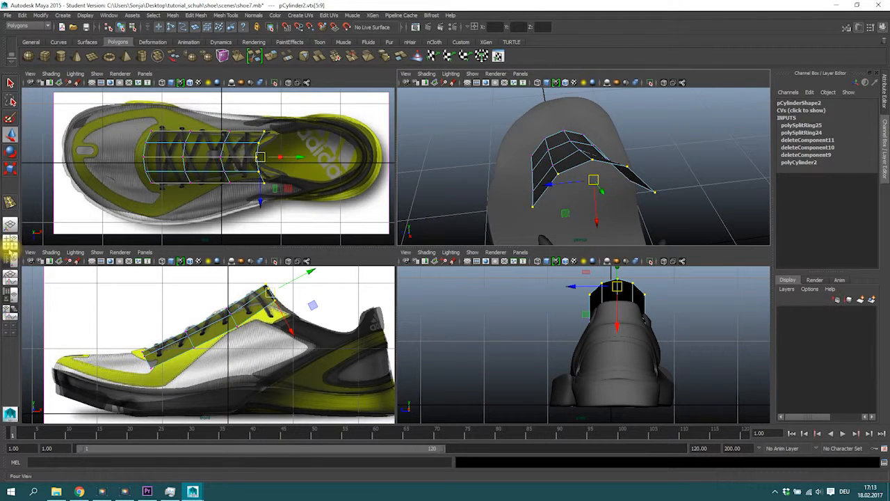
Step: Unhide the shoe upper surface from the Outliner, reselect the tongue mesh and return to four views
click(10, 256)
click(60, 189)
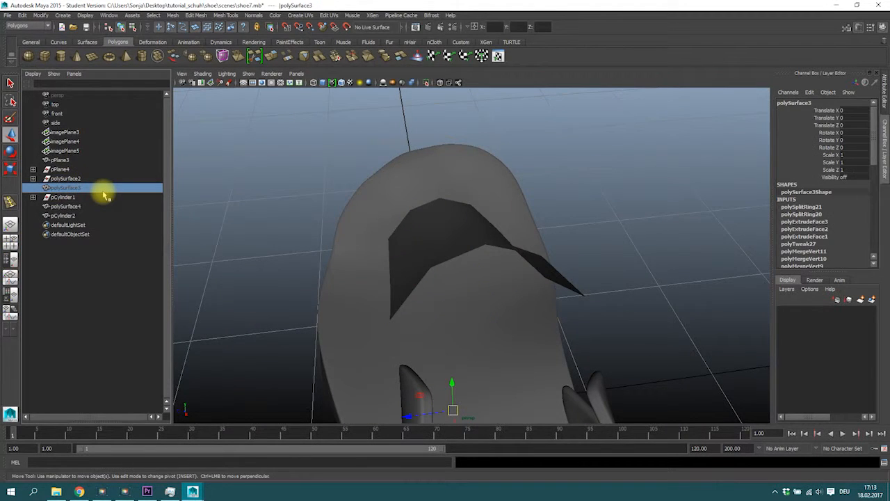
key(shift+h)
alt+drag(406, 178, 502, 229)
click(463, 199)
key(space)
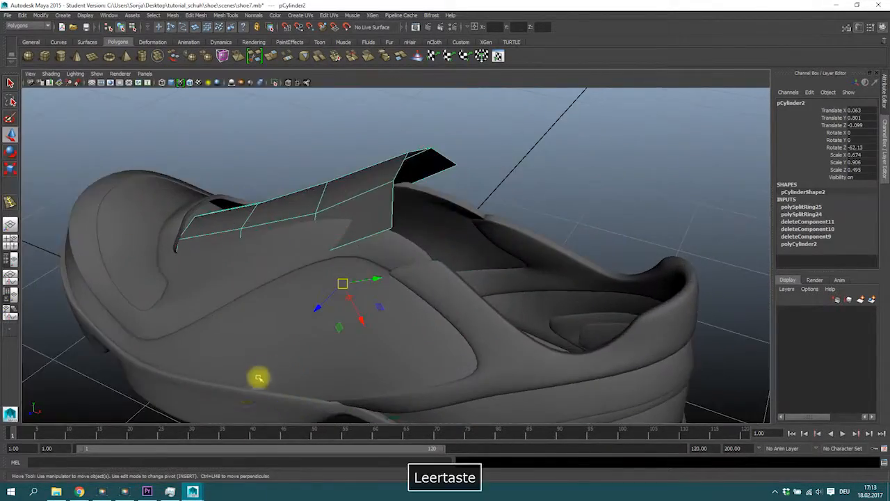
key(space)
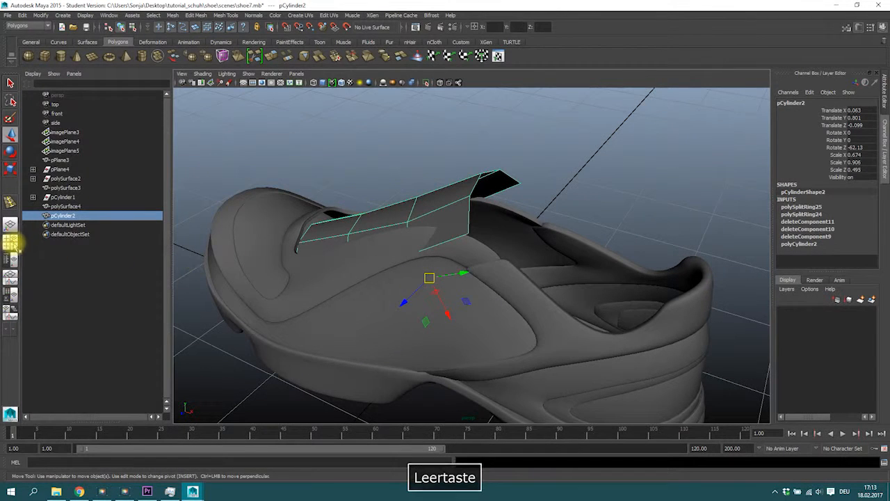
click(10, 242)
alt+right_drag(274, 296, 276, 338)
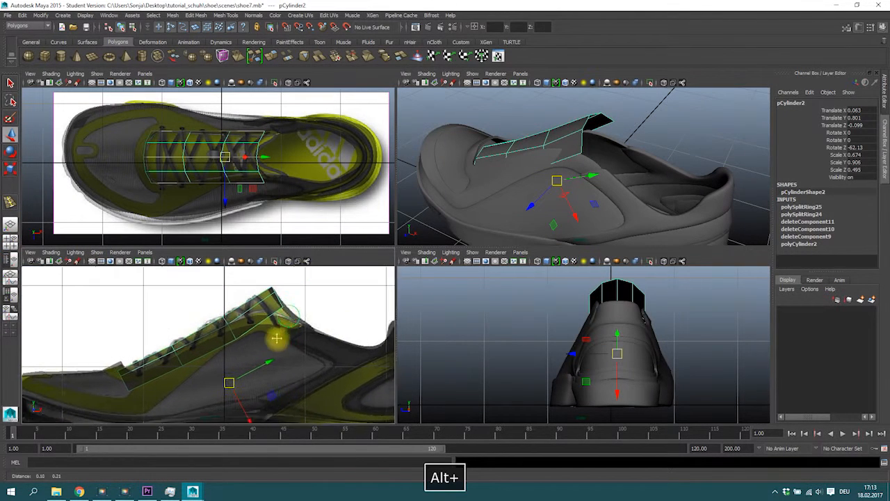
alt+middle_drag(277, 338, 274, 345)
Step: Select the tongue's tip vertices and scale them inward
alt+drag(581, 136, 561, 175)
right_drag(549, 202, 533, 196)
alt+drag(533, 196, 536, 205)
click(608, 187)
ctrl+shift+click(615, 210)
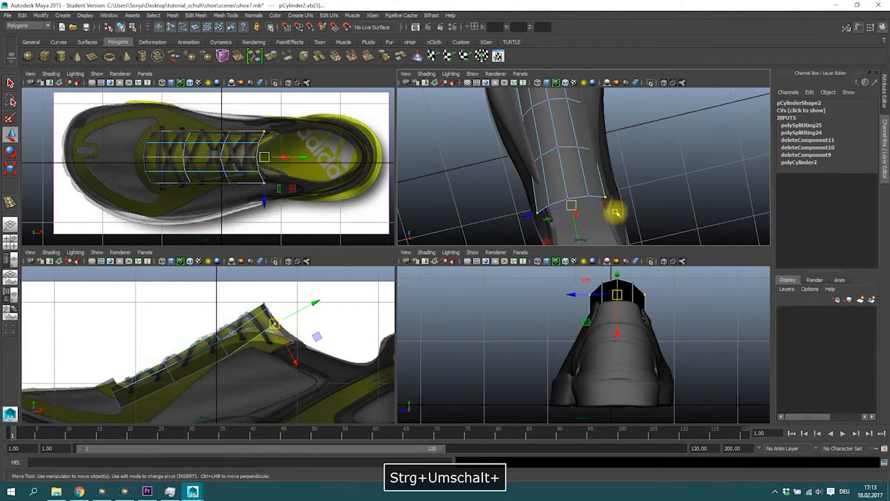
key(e)
key(r)
drag(612, 199, 600, 201)
key(w)
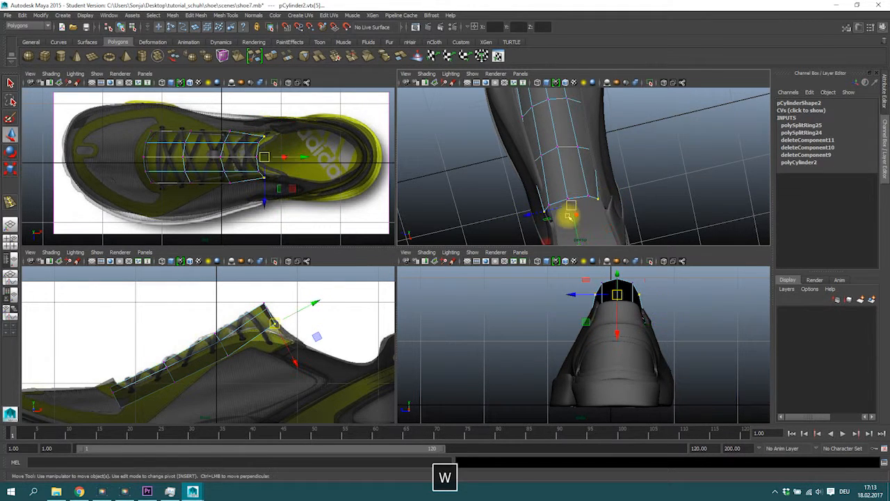
Step: Move the tongue's front vertices to align with the shoe in the side view
drag(578, 232, 587, 248)
key(w)
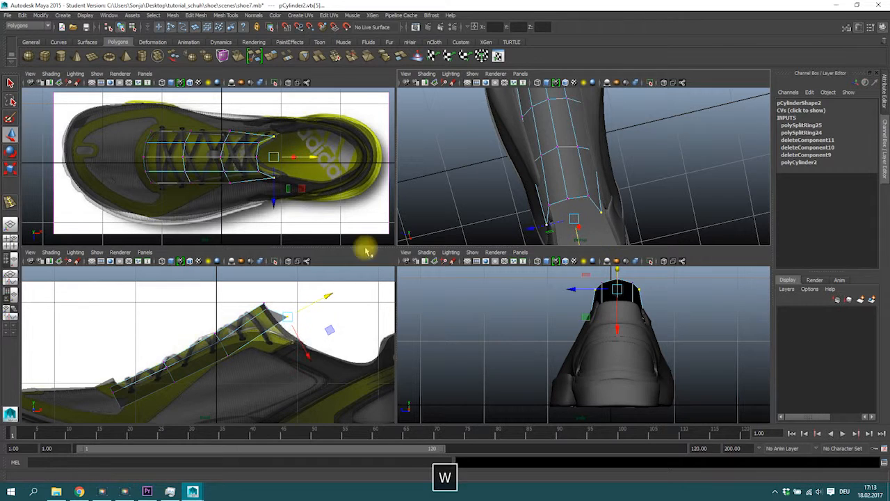
mouse_move(286, 322)
mouse_down()
mouse_move(308, 338)
mouse_move(276, 321)
mouse_up()
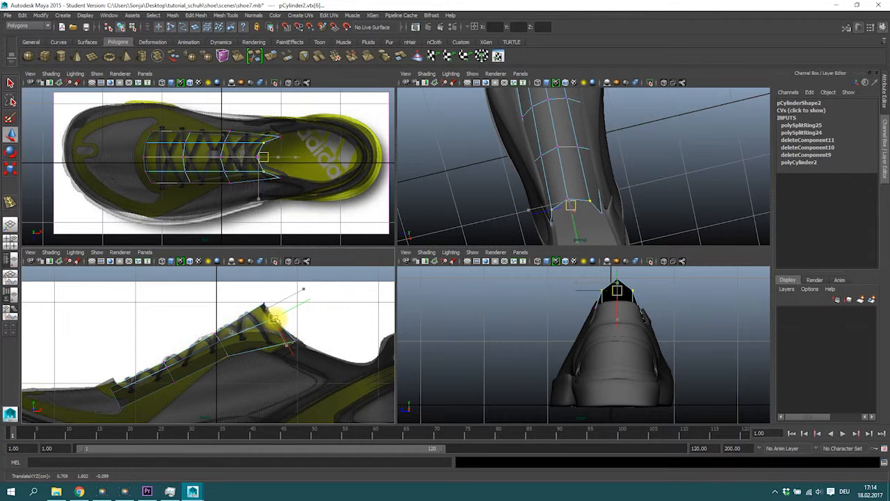
drag(266, 122, 300, 175)
alt+drag(609, 197, 687, 164)
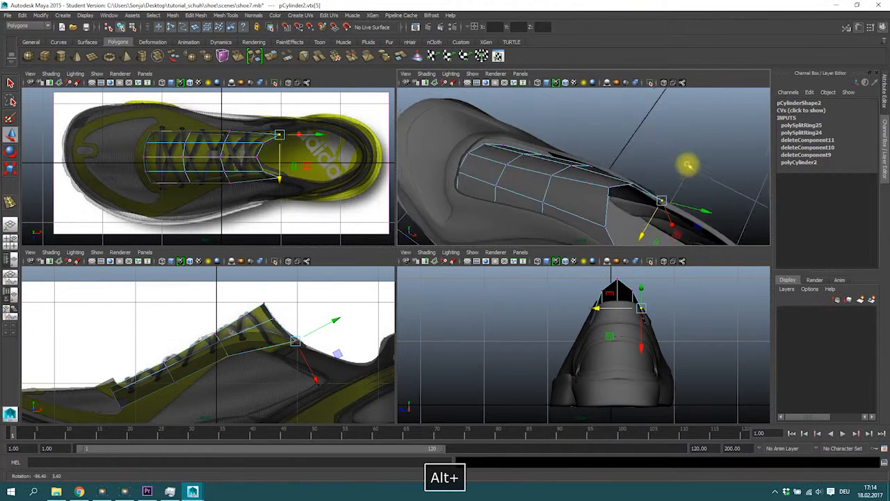
Step: Scale and move the tongue's side vertices to fit the shoe's upper in the perspective view
alt+drag(547, 201, 504, 171)
key(r)
alt+drag(622, 173, 523, 178)
alt+drag(590, 173, 566, 178)
key(w)
key(r)
key(w)
drag(555, 240, 557, 234)
alt+drag(558, 235, 625, 205)
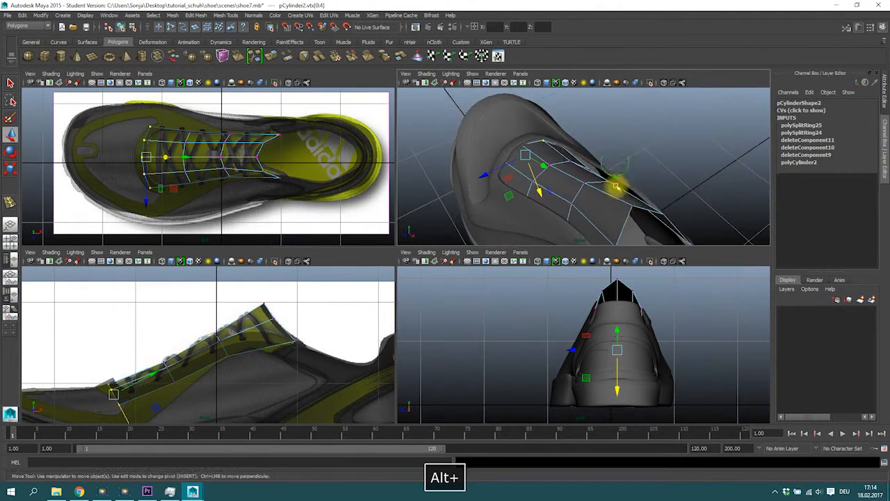
Step: Move the tongue's upper vertices to fit the shoe opening in the perspective view
click(563, 152)
alt+drag(609, 174, 556, 164)
click(625, 167)
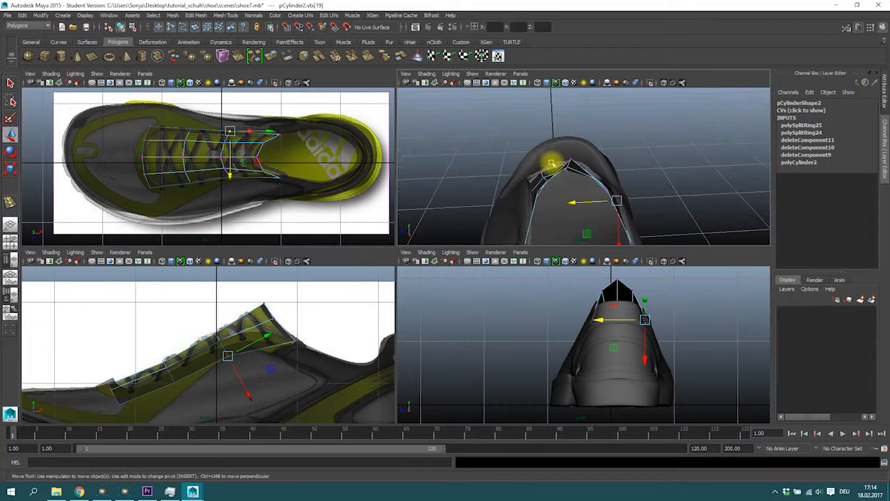
Step: Select and move the tongue's top edge vertices to follow the shoe collar in the side and perspective views
alt+drag(643, 230, 573, 173)
right_click(573, 167)
alt+middle_drag(260, 288, 239, 267)
alt+drag(588, 185, 581, 123)
drag(573, 198, 576, 199)
alt+drag(577, 199, 575, 218)
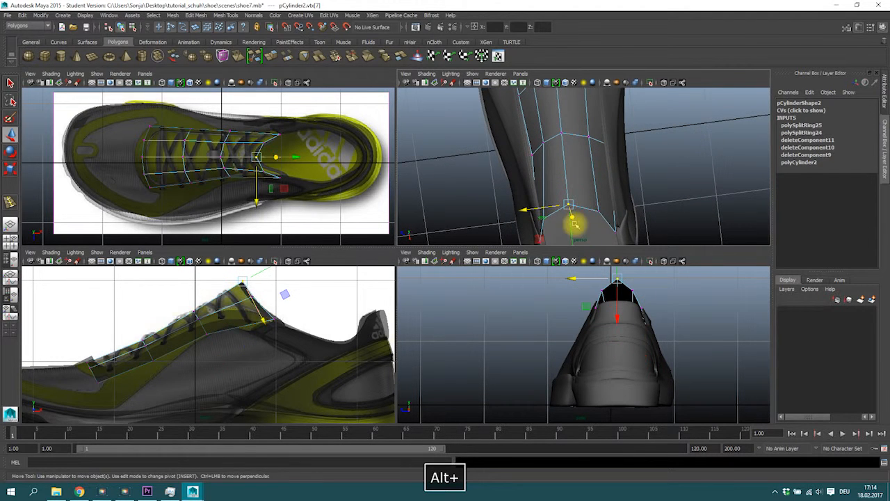
alt+right_drag(570, 232, 544, 182)
right_drag(571, 125, 573, 145)
Step: Maximize the perspective view, select the tongue's faces and extrude them to give the tongue thickness
key(space)
alt+right_drag(602, 179, 383, 210)
mouse_move(334, 146)
mouse_down()
mouse_move(424, 251)
mouse_move(505, 206)
mouse_move(429, 242)
mouse_move(335, 159)
mouse_move(276, 175)
mouse_move(415, 162)
mouse_move(405, 167)
mouse_up()
click(272, 55)
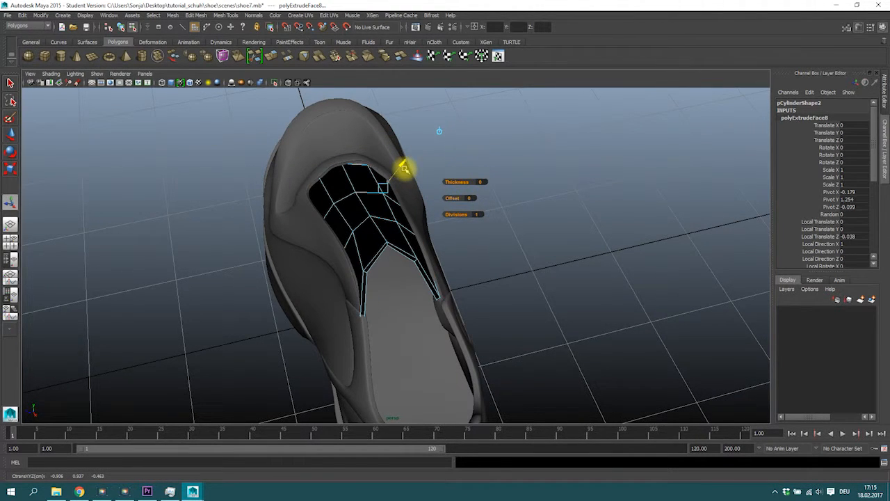
alt+drag(405, 169, 387, 218)
right_drag(338, 183, 361, 172)
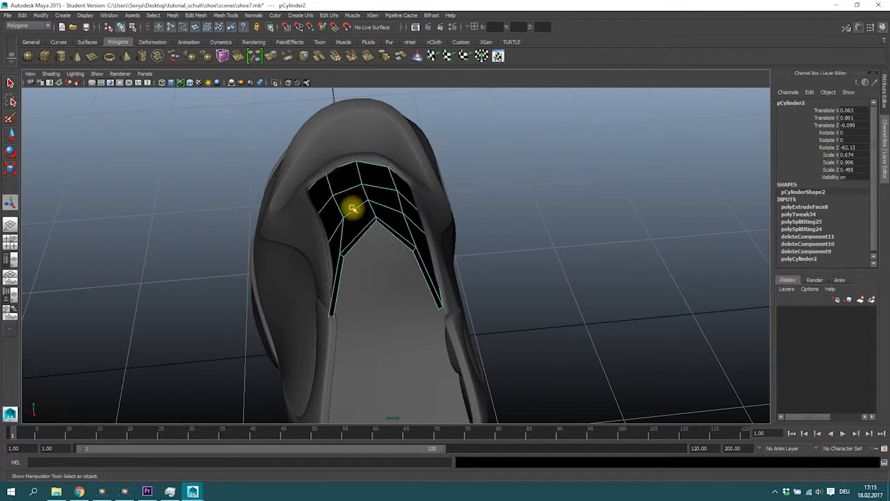
Step: Reverse the normals of the tongue mesh
click(223, 14)
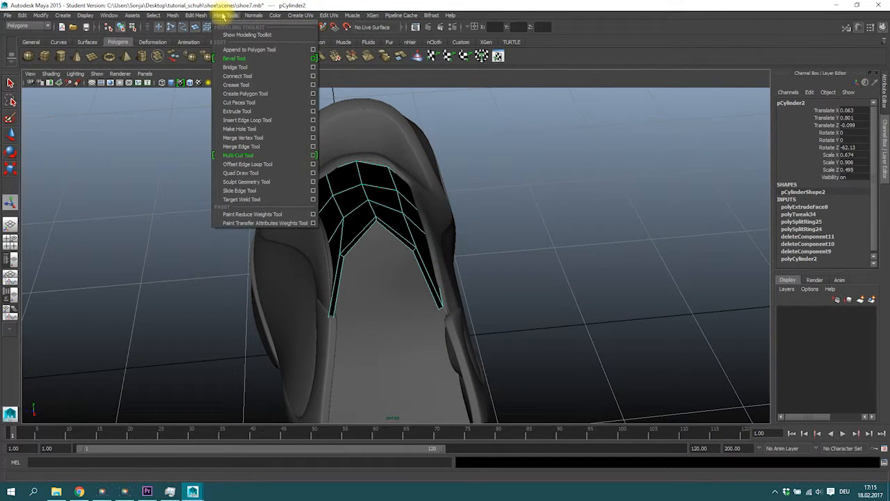
click(254, 15)
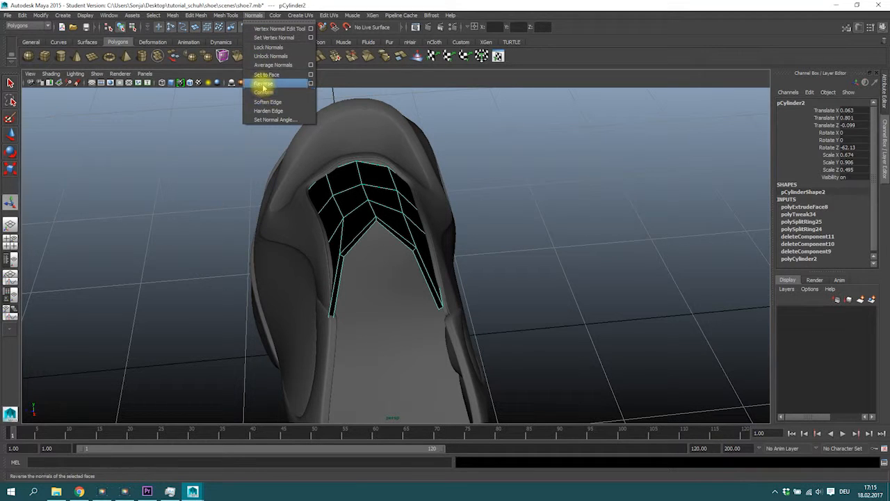
click(263, 87)
alt+drag(369, 193, 403, 167)
click(407, 234)
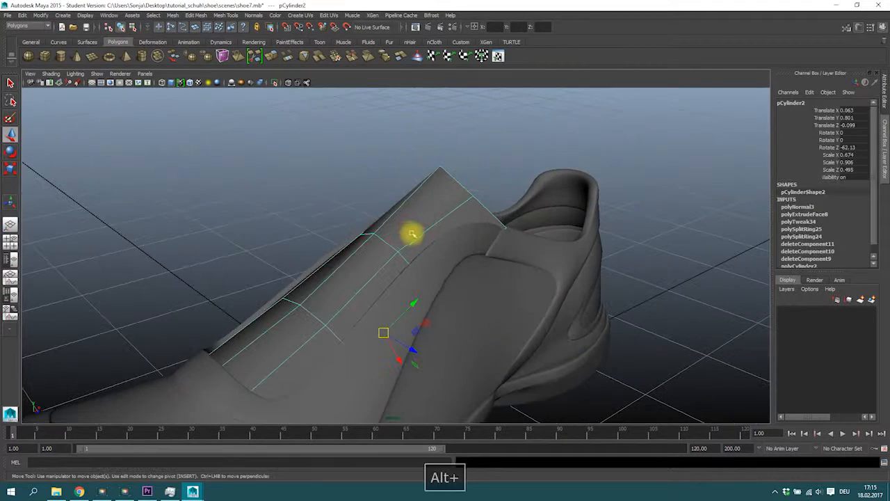
Step: Toggle the smooth mesh preview to inspect the tongue's shape from different angles
key(3)
alt+drag(408, 219, 210, 4)
click(394, 234)
key(1)
key(2)
key(3)
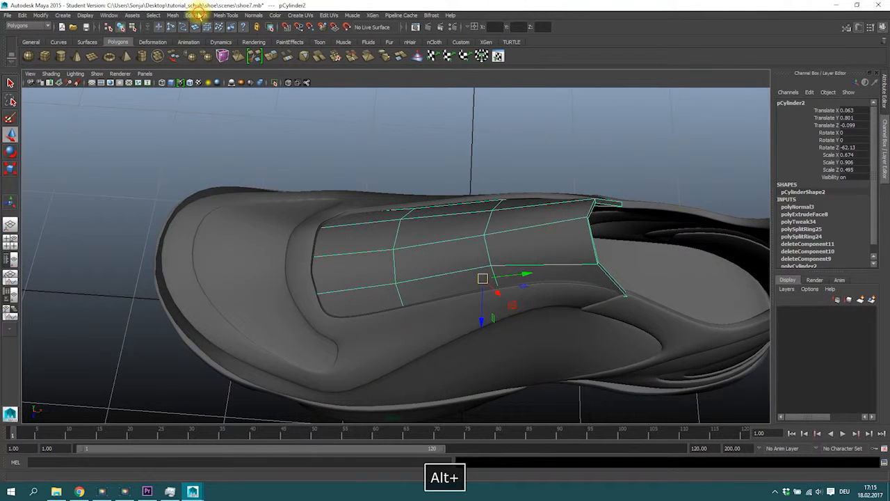
Step: Insert two edge loops across the tongue with the Insert Edge Loop Tool
click(198, 15)
mouse_move(226, 14)
click(234, 114)
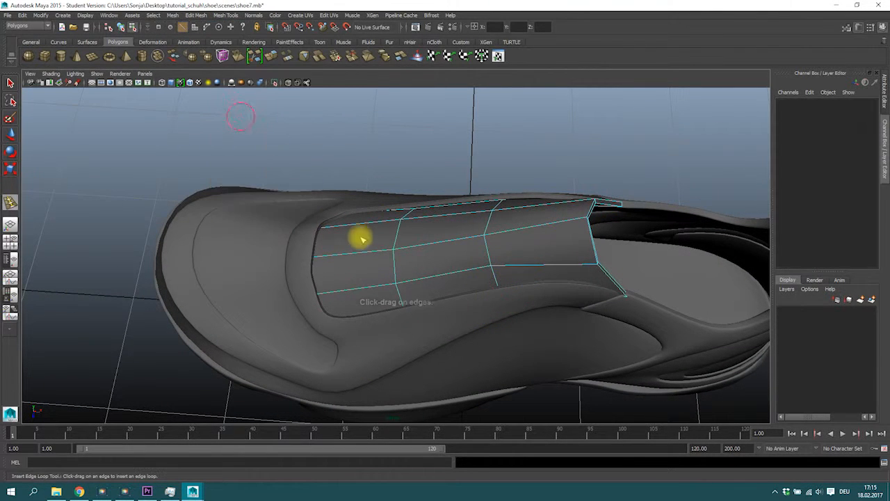
drag(347, 225, 338, 252)
key(3)
alt+drag(518, 245, 440, 280)
click(10, 84)
Step: Inspect the tongue with and without smooth preview from several angles
right_drag(420, 214, 449, 195)
click(435, 166)
alt+drag(456, 189, 319, 205)
click(364, 272)
key(2)
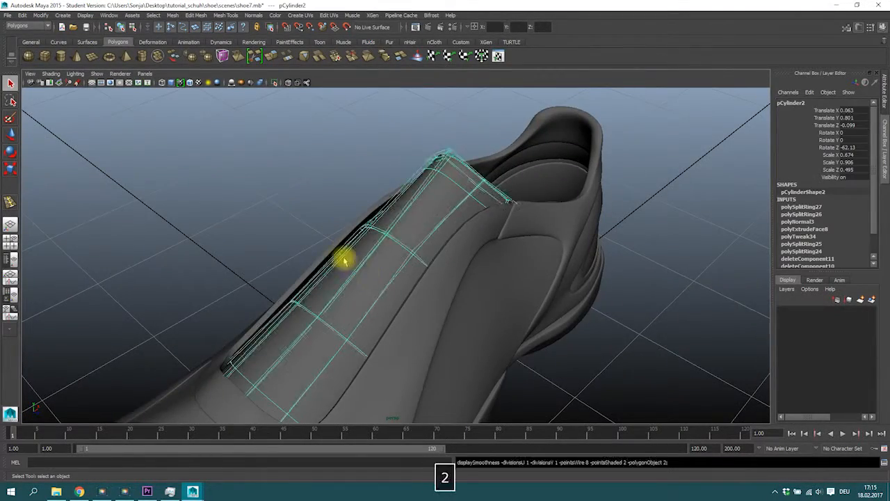
alt+drag(344, 258, 384, 252)
key(3)
right_drag(369, 251, 334, 236)
alt+drag(334, 236, 337, 230)
drag(381, 254, 381, 253)
alt+drag(381, 254, 445, 277)
Step: Select the tongue's side vertices and move them to hug the shoe upper
key(w)
click(447, 245)
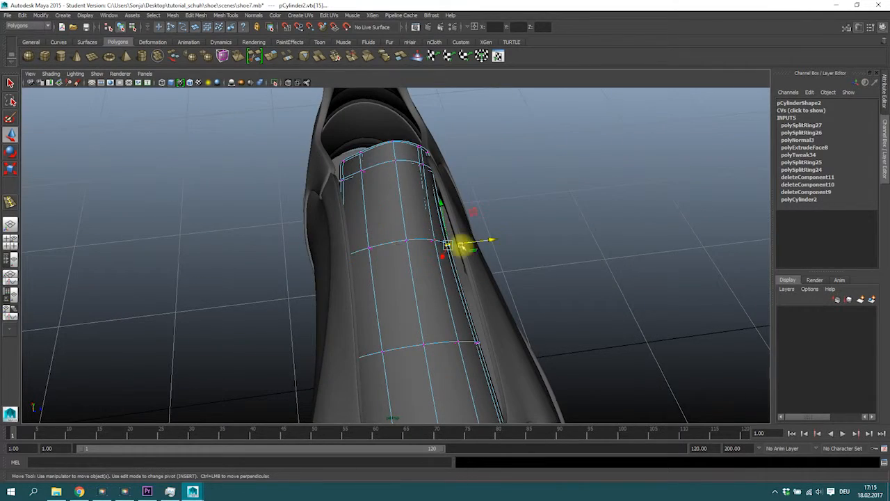
alt+drag(503, 237, 368, 274)
drag(328, 298, 324, 317)
alt+drag(360, 179, 370, 132)
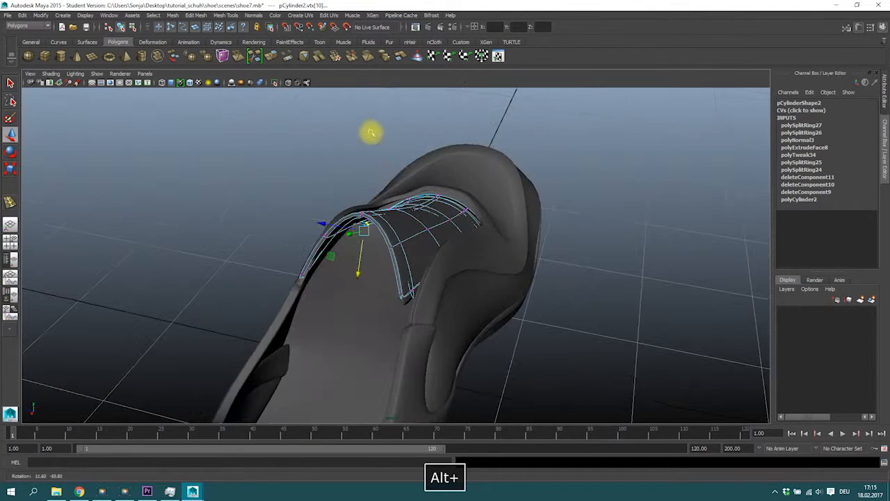
drag(357, 274, 372, 329)
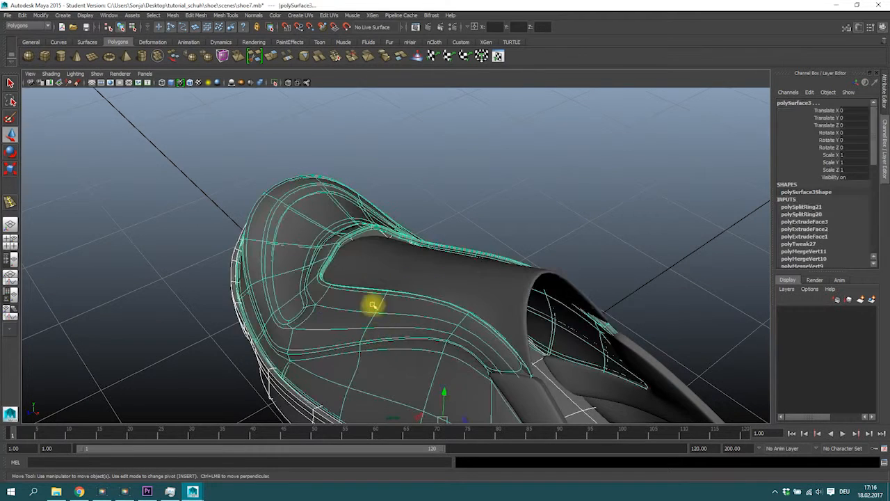
Step: Move the tongue's lower edge vertices down onto the shoe's upper
alt+drag(372, 304, 397, 268)
right_click(373, 265)
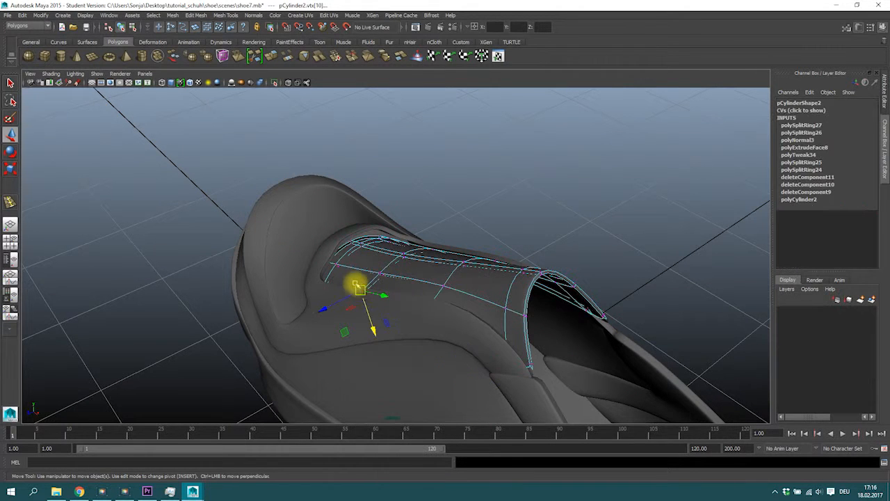
alt+drag(330, 316, 402, 261)
drag(393, 303, 318, 327)
alt+drag(317, 327, 280, 277)
drag(246, 251, 292, 362)
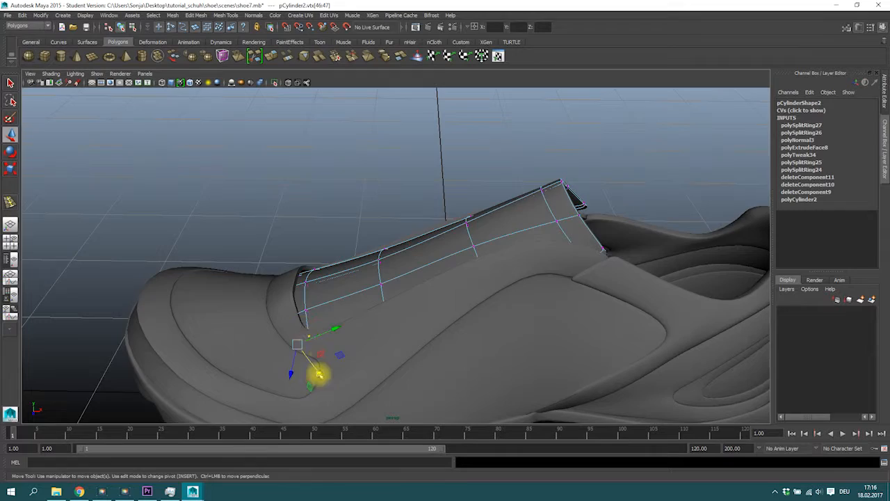
alt+drag(329, 357, 343, 339)
Step: Refine the tongue's side vertices, checking the result in smooth preview
key(3)
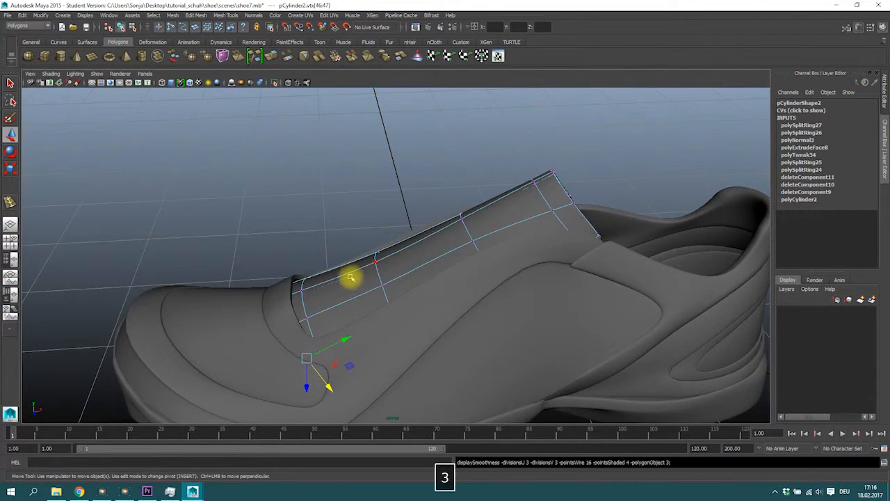
key(1)
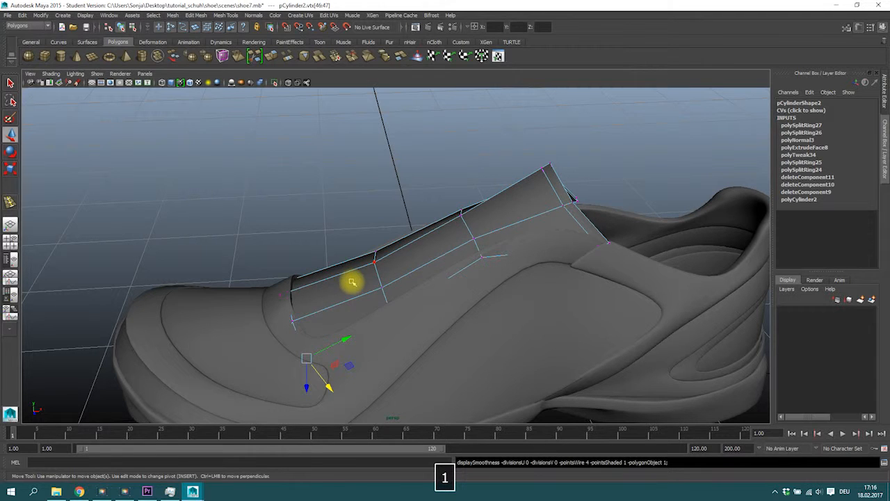
key(3)
key(1)
alt+drag(448, 259, 439, 220)
right_drag(455, 271, 424, 281)
click(464, 272)
key(3)
key(1)
click(483, 260)
alt+drag(403, 263, 445, 280)
alt+drag(423, 226, 471, 223)
Step: Apply smooth preview to the shoe upper surface and reselect the tongue mesh
click(528, 197)
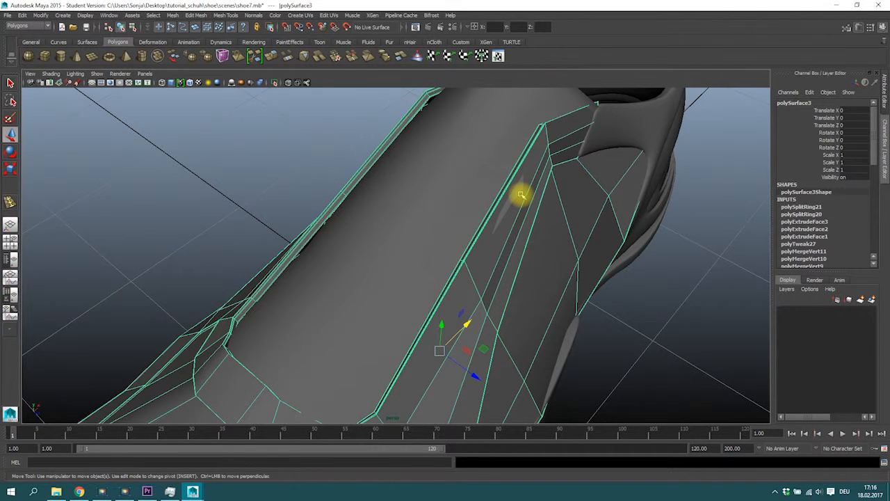
key(3)
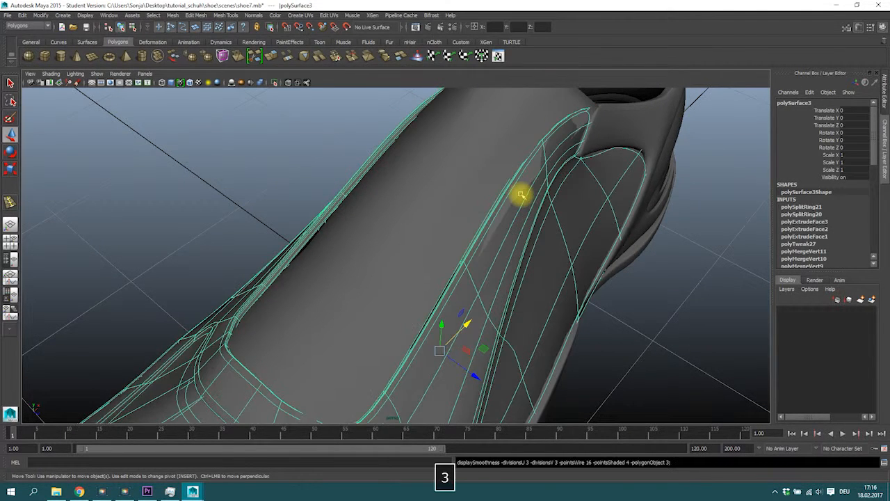
click(452, 195)
key(3)
click(340, 140)
alt+drag(339, 140, 379, 239)
click(407, 272)
mouse_move(408, 272)
alt+mouse_down()
mouse_move(489, 265)
mouse_move(400, 263)
mouse_move(463, 324)
mouse_move(399, 286)
alt+mouse_up()
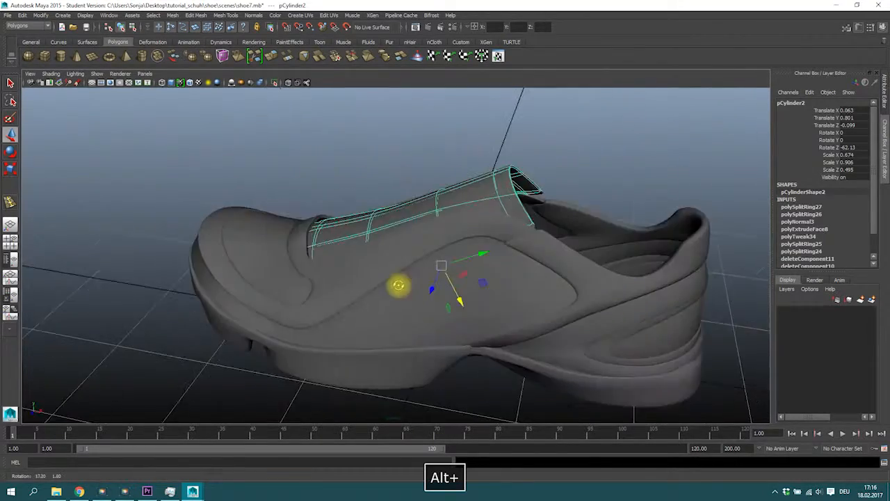
Step: Move the tongue's front corner vertices to close the gap with the shoe
click(397, 151)
alt+drag(397, 151, 438, 341)
click(410, 288)
right_drag(293, 280, 257, 281)
click(261, 313)
alt+drag(264, 314, 332, 371)
click(320, 282)
right_drag(320, 280, 313, 313)
right_drag(281, 283, 282, 283)
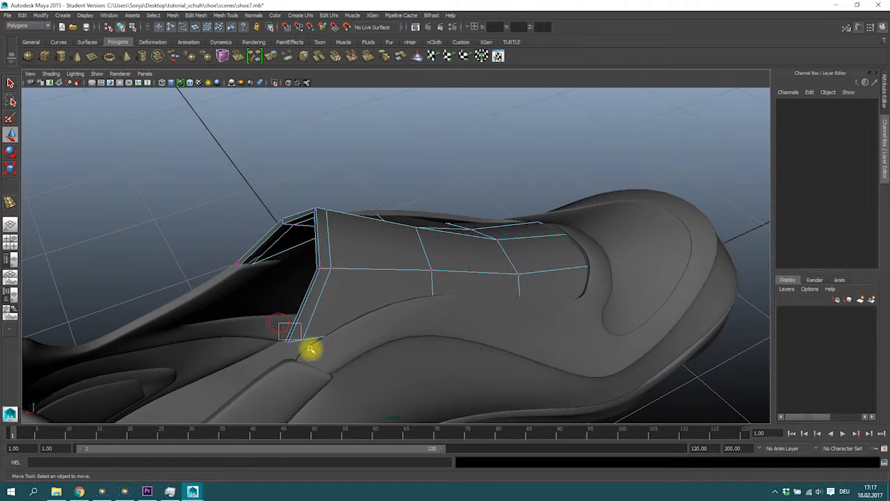
Step: Pull the tongue's front lower vertex inward and adjust its top edge
click(313, 351)
key(3)
alt+drag(318, 362, 400, 369)
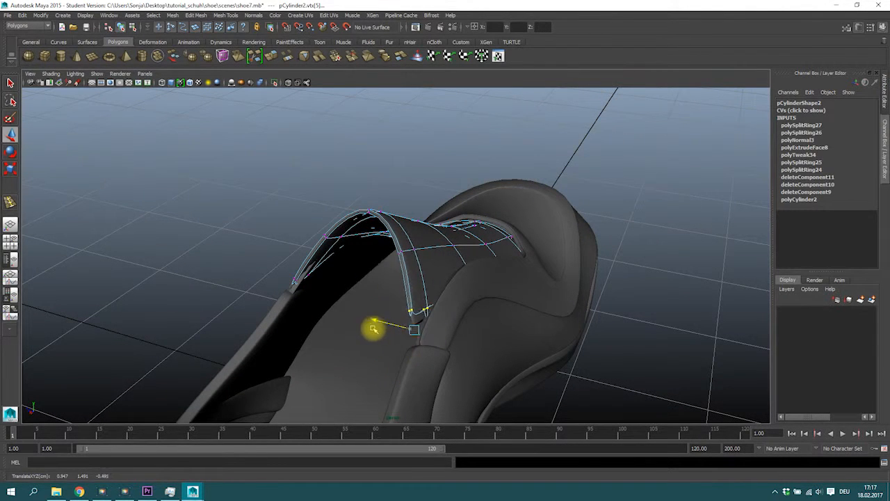
alt+drag(373, 329, 384, 219)
key(1)
right_drag(383, 220, 394, 203)
click(417, 212)
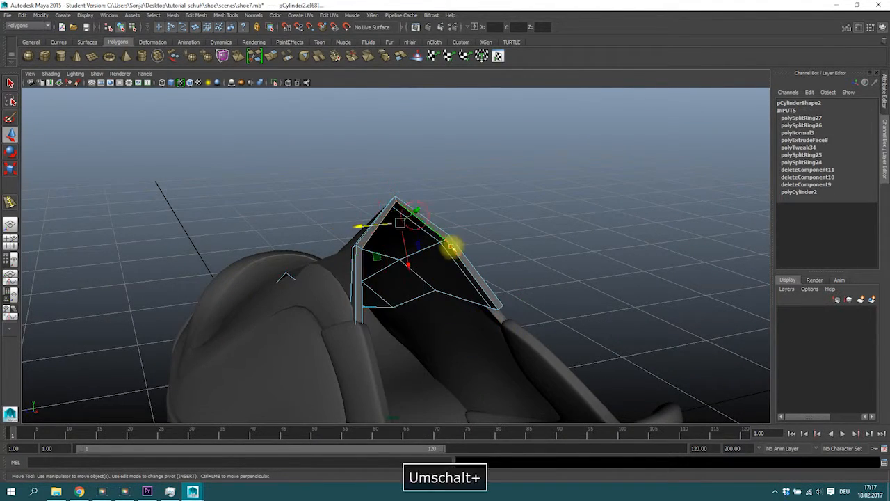
Step: Shape the tongue's tip edges to match the shoe collar
drag(408, 262, 488, 332)
key(3)
key(1)
alt+drag(418, 296, 362, 310)
right_drag(361, 280, 410, 269)
click(475, 251)
Step: Refine the remaining tongue tip vertices and deselect the mesh
scroll(459, 252, down, 4)
alt+drag(315, 255, 371, 243)
right_drag(371, 246, 411, 232)
click(431, 252)
alt+drag(444, 258, 464, 252)
click(466, 227)
alt+drag(489, 292, 392, 205)
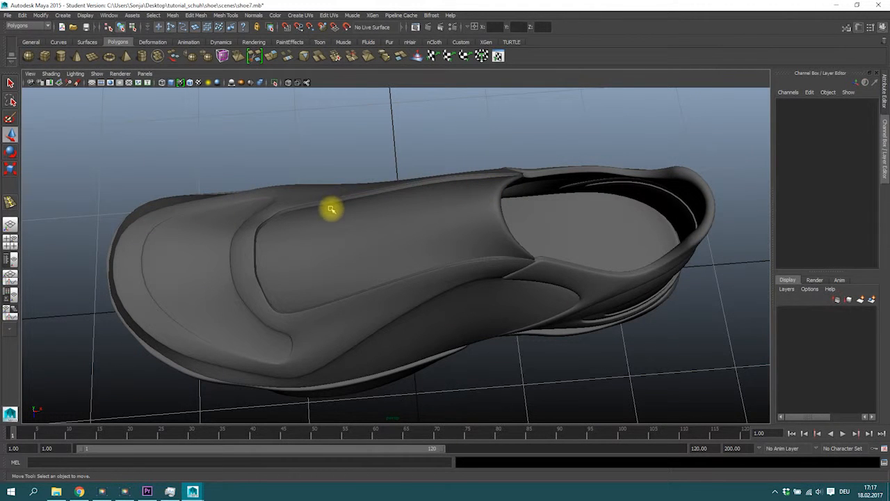
Step: Return to the four-view layout and examine the laces area in the top view
alt+drag(331, 218, 302, 225)
key(space)
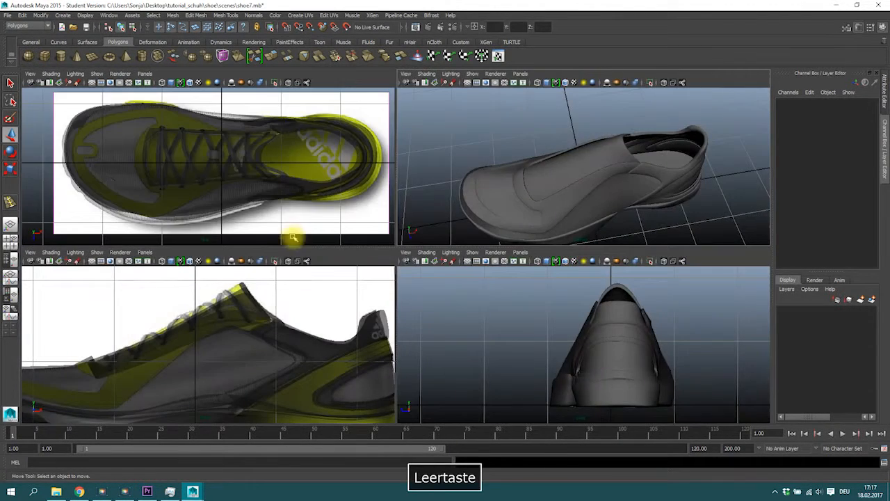
alt+right_drag(206, 149, 313, 169)
alt+right_drag(76, 183, 213, 187)
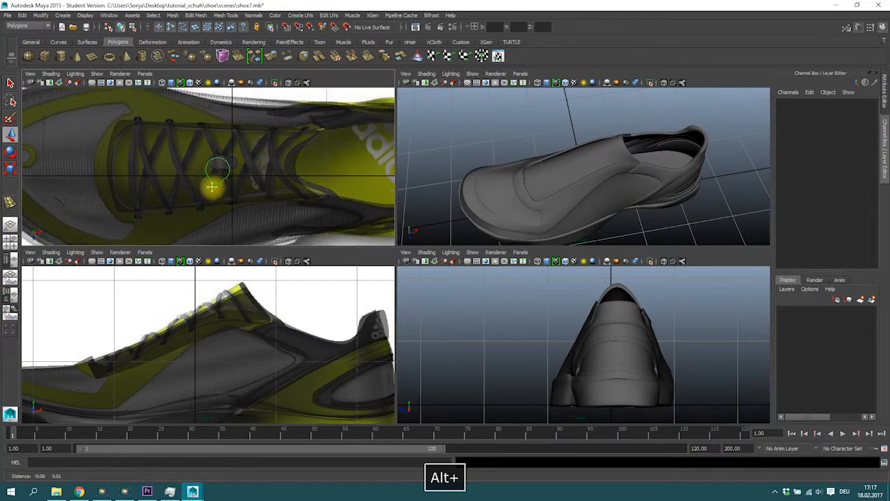
alt+middle_drag(213, 187, 212, 208)
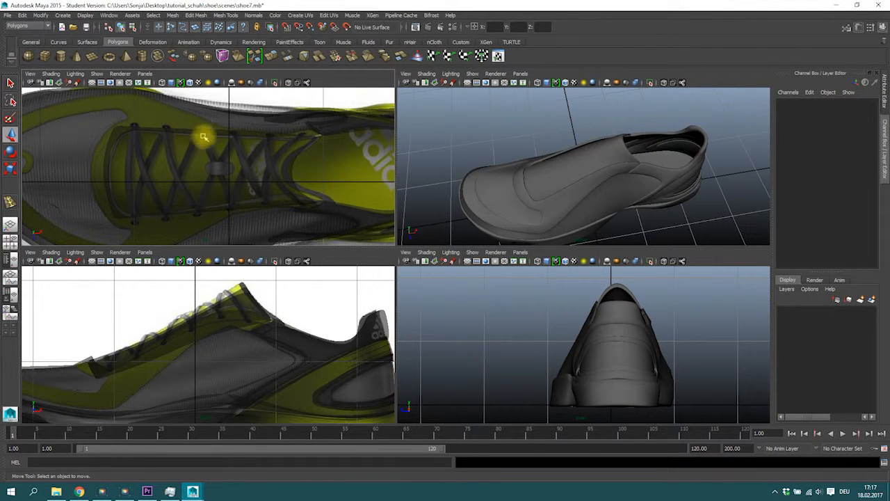
alt+middle_drag(313, 145, 279, 116)
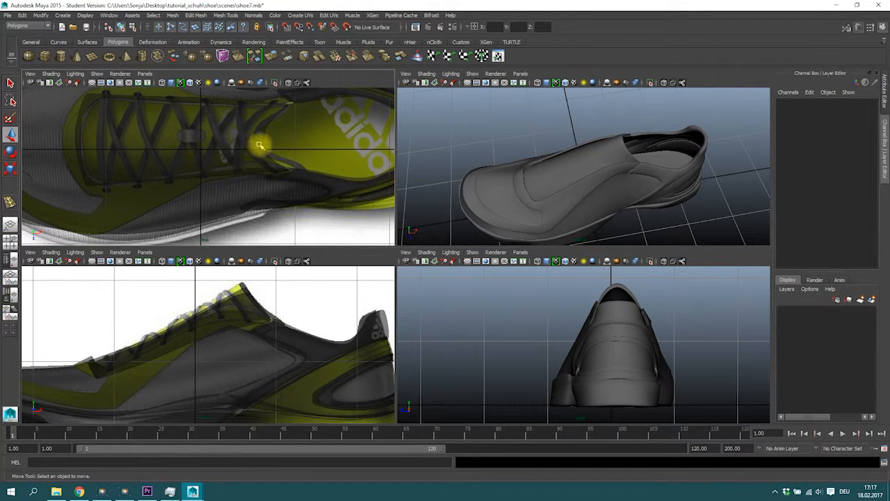
Step: Switch to the browser, look up Schnürsenkel in the LEO dictionary, and return to Maya
click(76, 492)
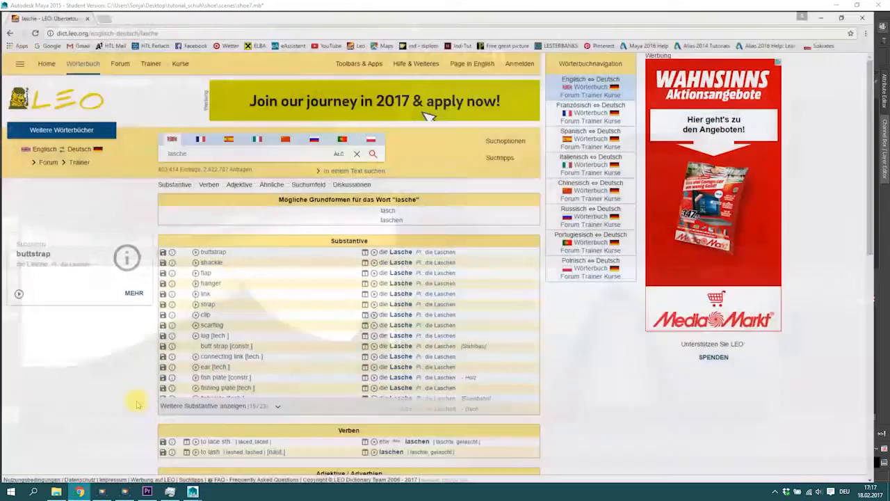
text(schnür)
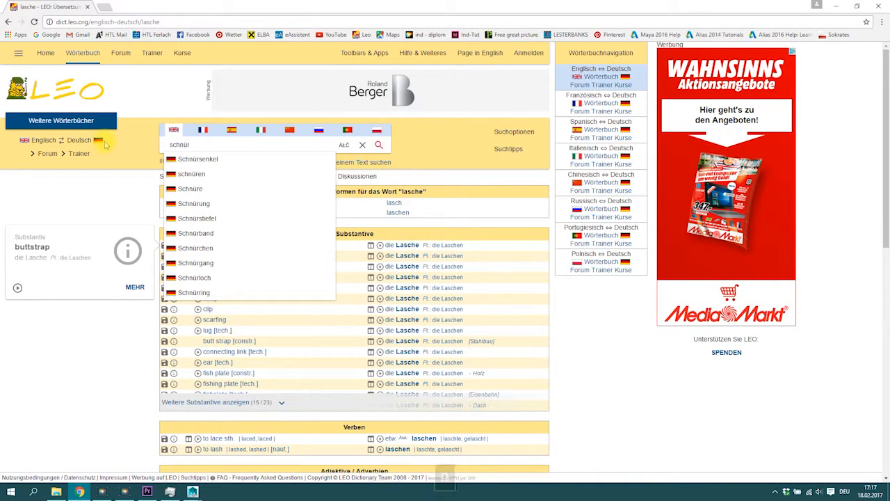
key(Down)
key(Return)
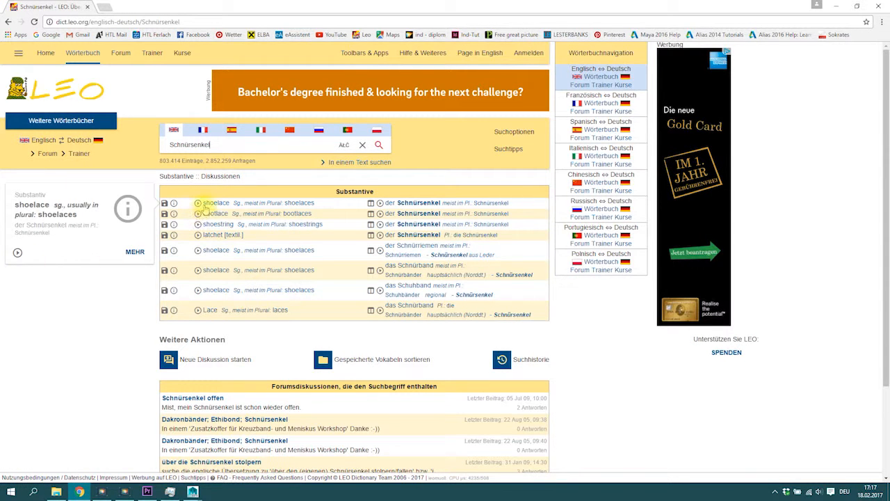
click(836, 7)
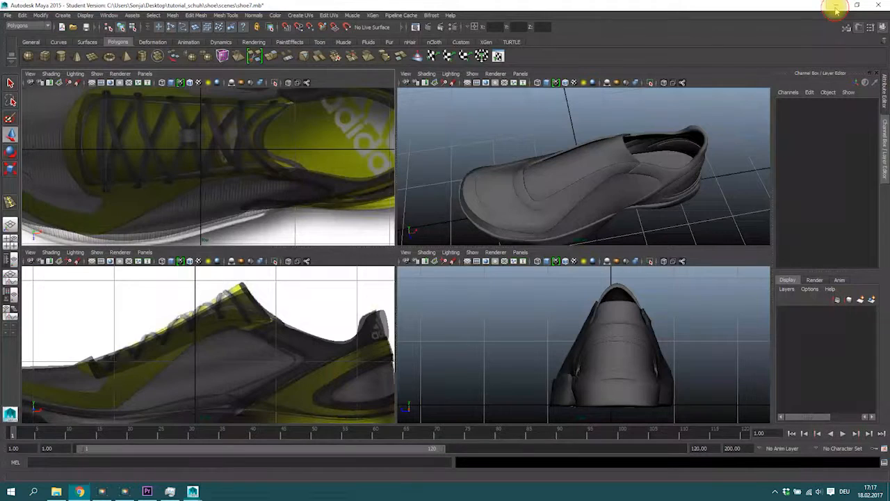
Step: Select the tongue mesh and save the scene under the new name shoe8
mouse_move(561, 189)
alt+mouse_down()
mouse_move(560, 201)
mouse_move(571, 195)
alt+mouse_up()
click(571, 198)
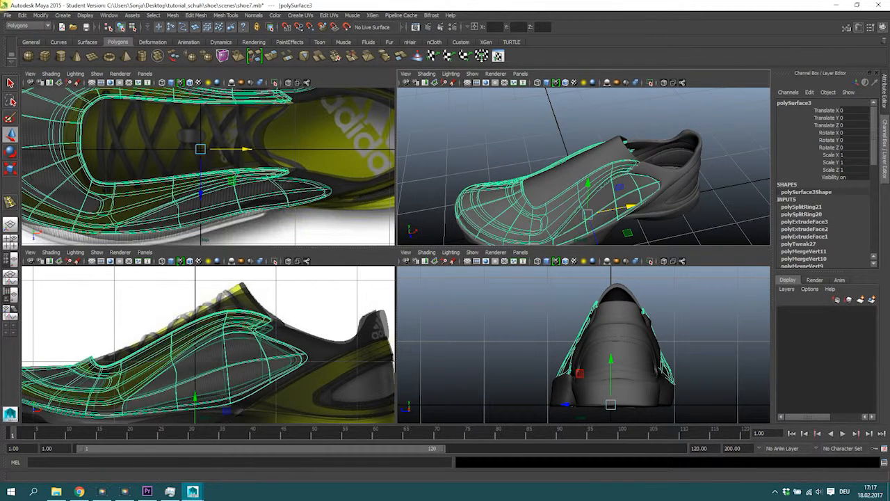
click(7, 15)
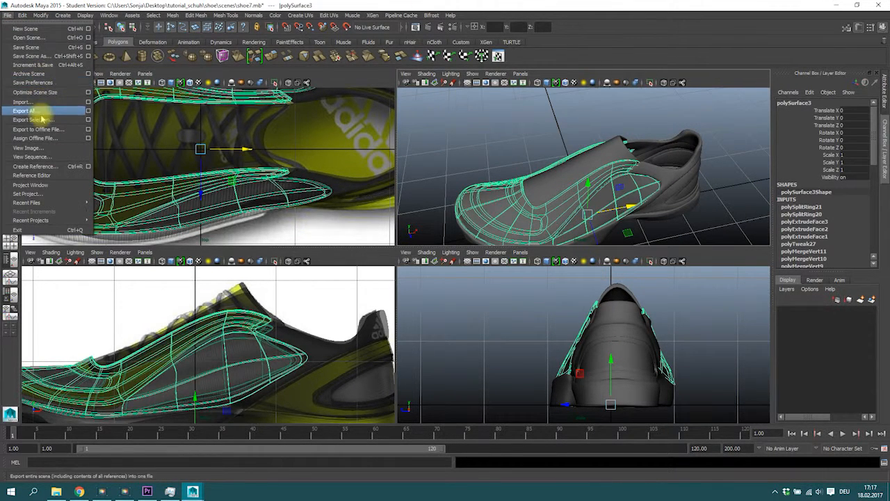
click(36, 57)
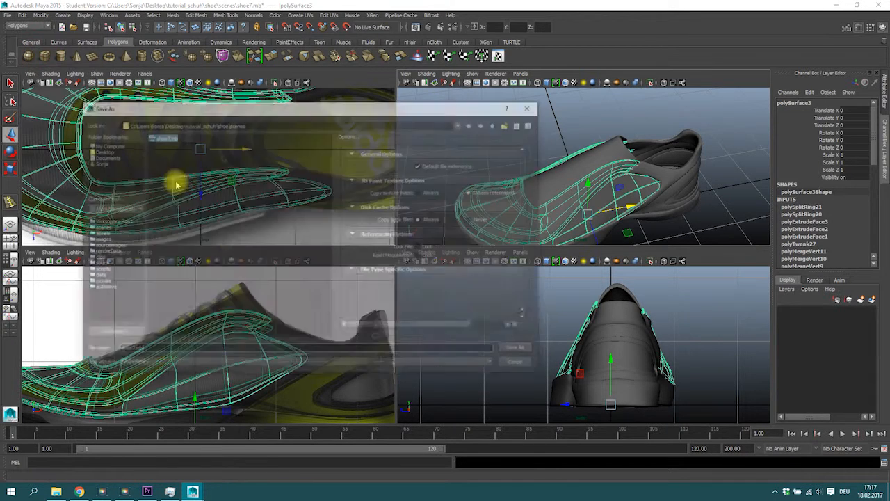
key(BackSpace)
text(8)
click(518, 349)
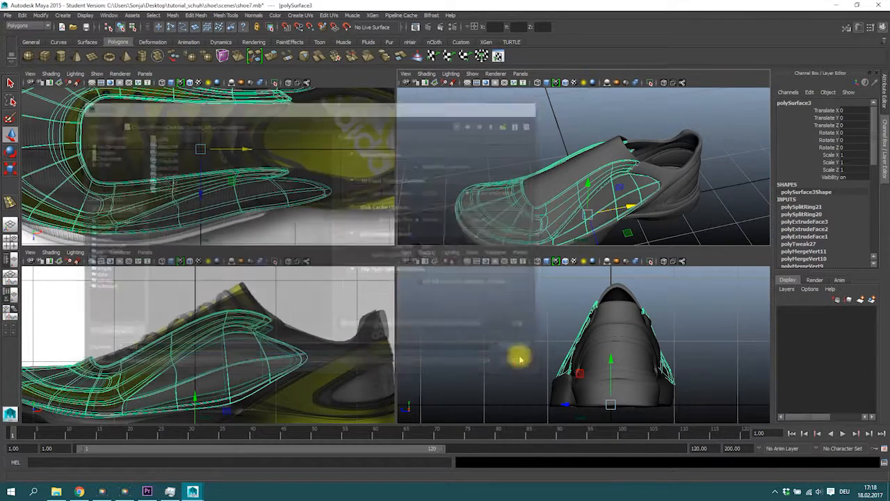
Step: Duplicate the tongue mesh in the enlarged perspective view and move the copy aside from the shoe
click(426, 250)
click(560, 149)
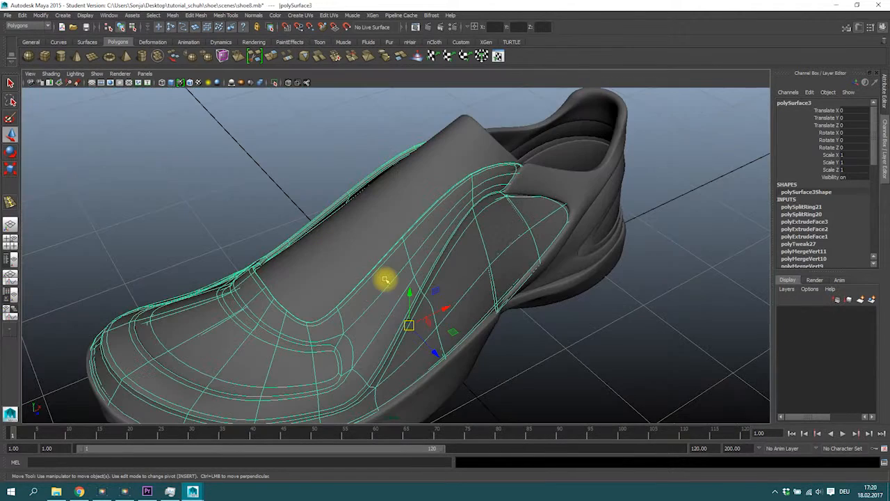
alt+drag(393, 280, 376, 265)
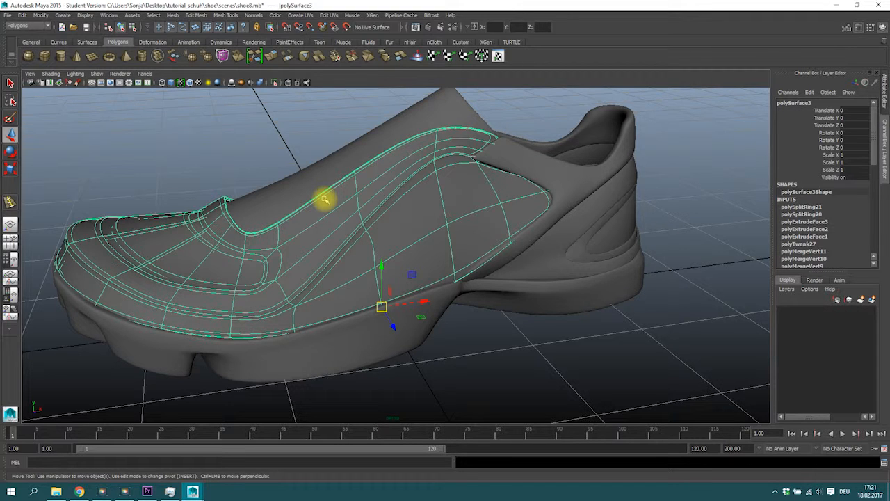
alt+drag(457, 162, 444, 219)
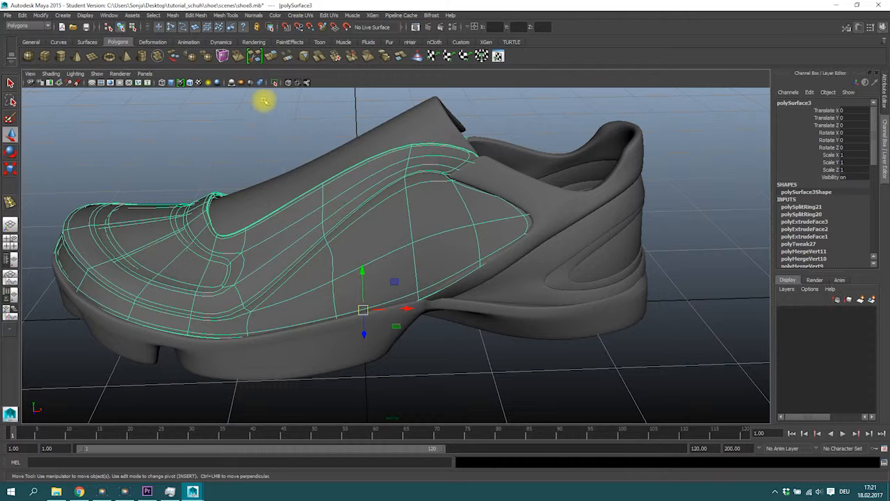
key(ctrl+d)
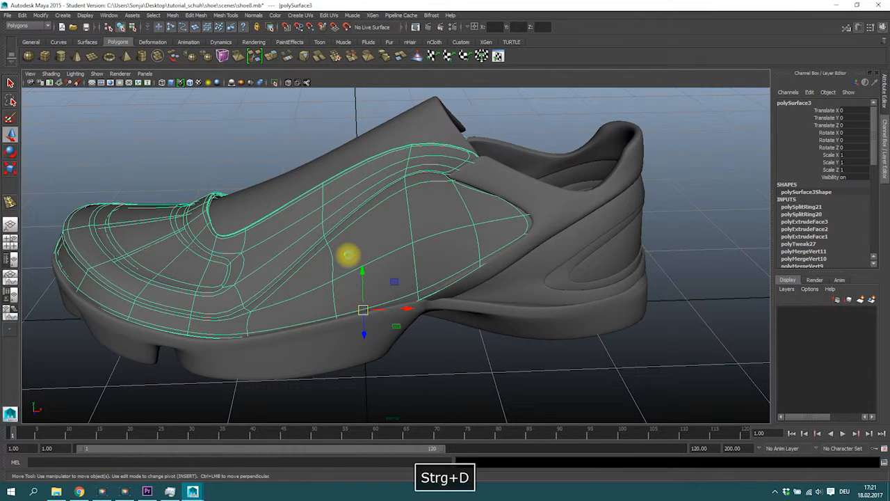
scroll(361, 285, down, 4)
drag(421, 287, 123, 280)
alt+drag(179, 229, 196, 202)
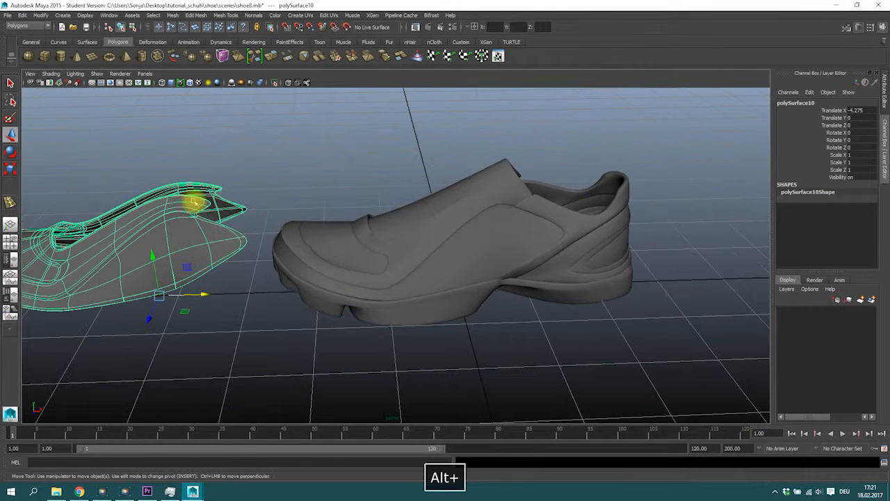
Step: Switch the duplicated tongue to smooth mesh preview
key(1)
key(3)
key(1)
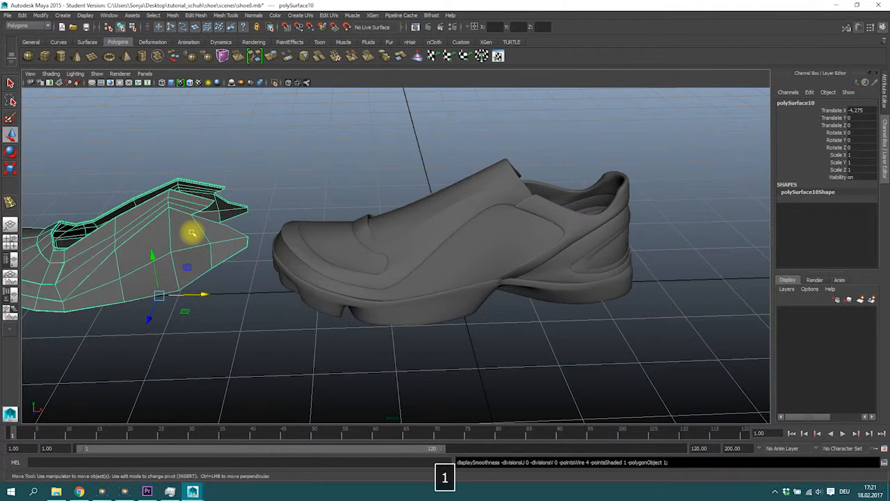
key(3)
key(1)
key(3)
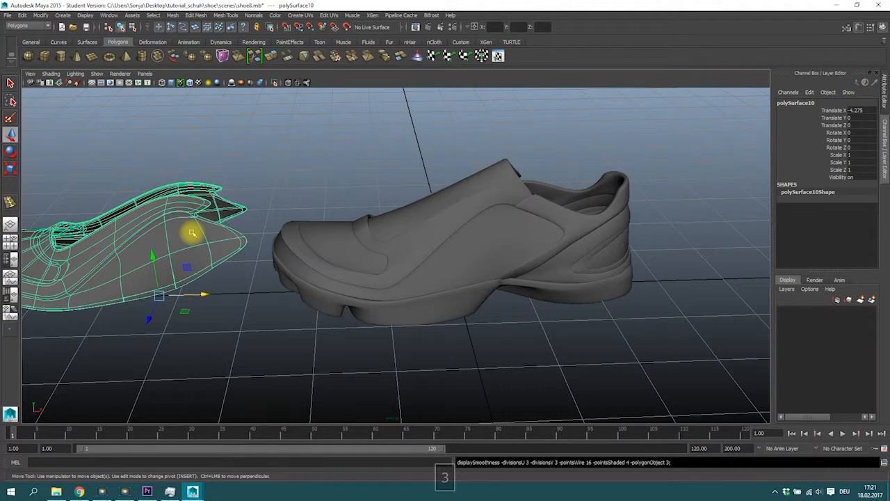
Step: Smooth the original tongue mesh with Exponential division levels set to 3
click(337, 139)
click(428, 256)
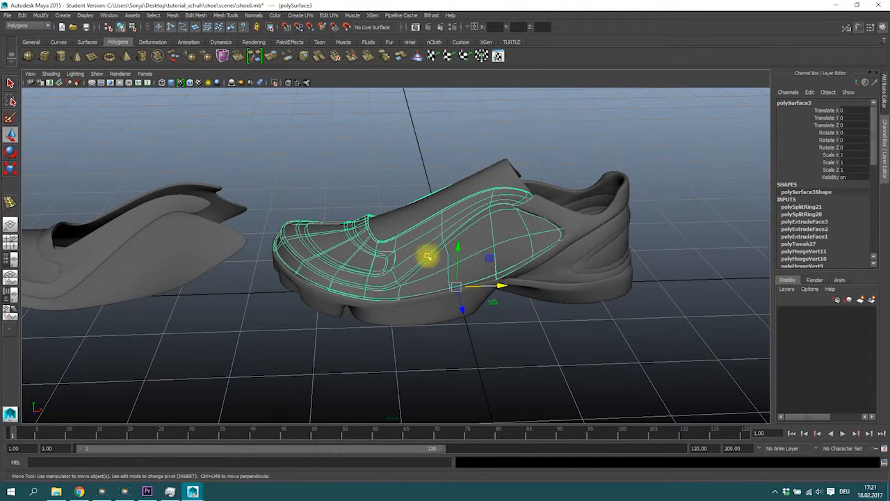
alt+right_drag(436, 239, 636, 241)
alt+middle_drag(454, 239, 410, 259)
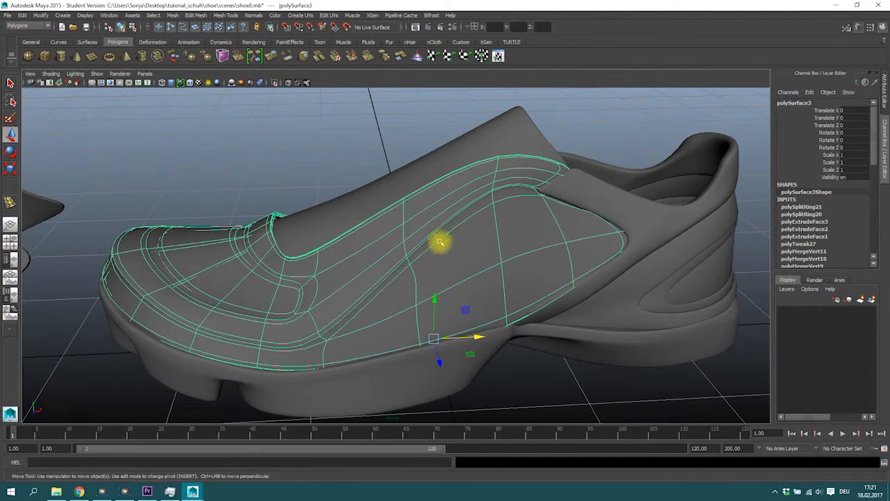
click(196, 16)
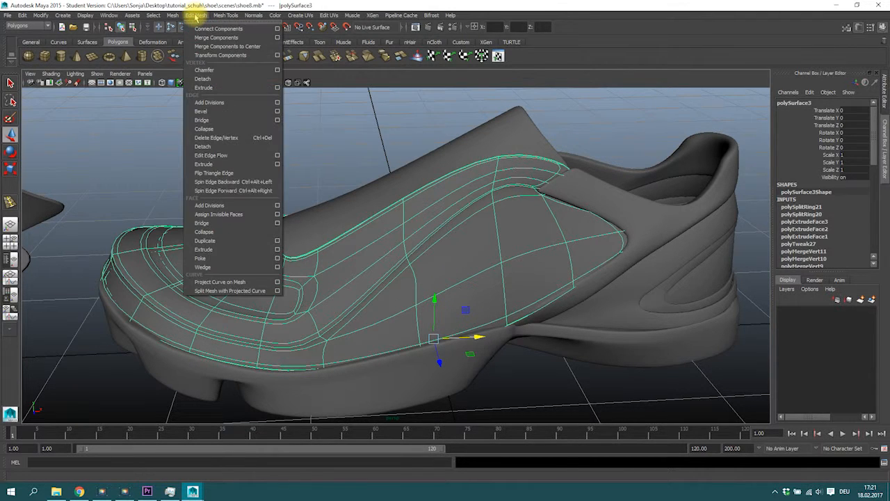
mouse_move(172, 16)
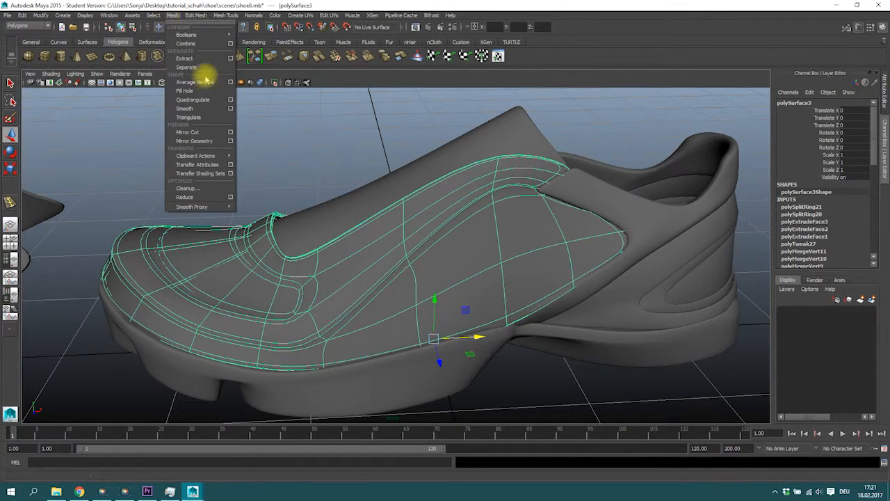
click(231, 109)
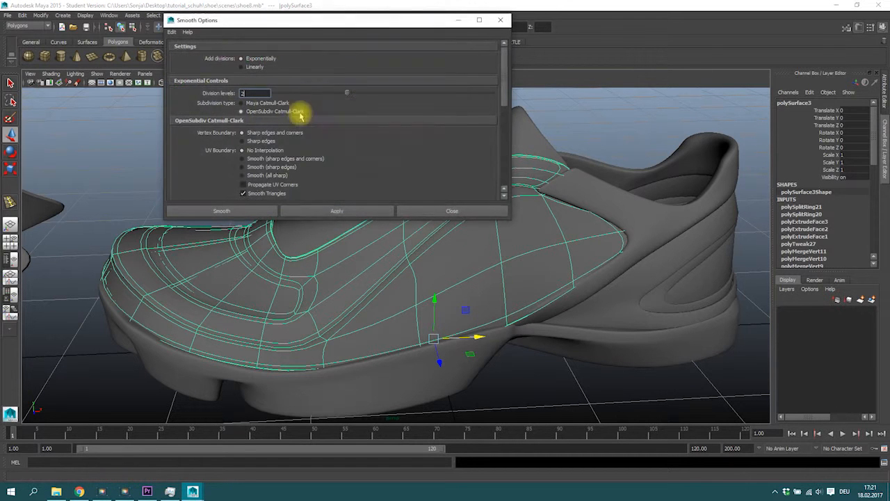
drag(268, 20, 182, 16)
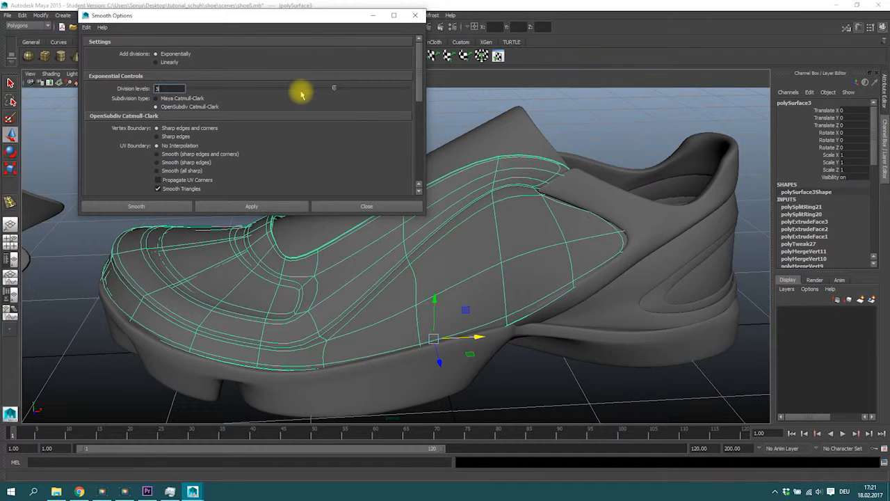
key(Return)
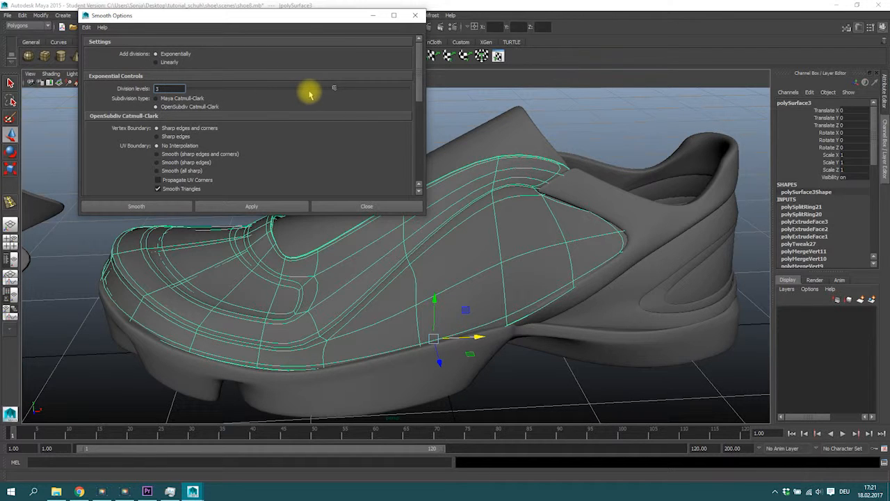
drag(290, 92, 307, 92)
click(159, 207)
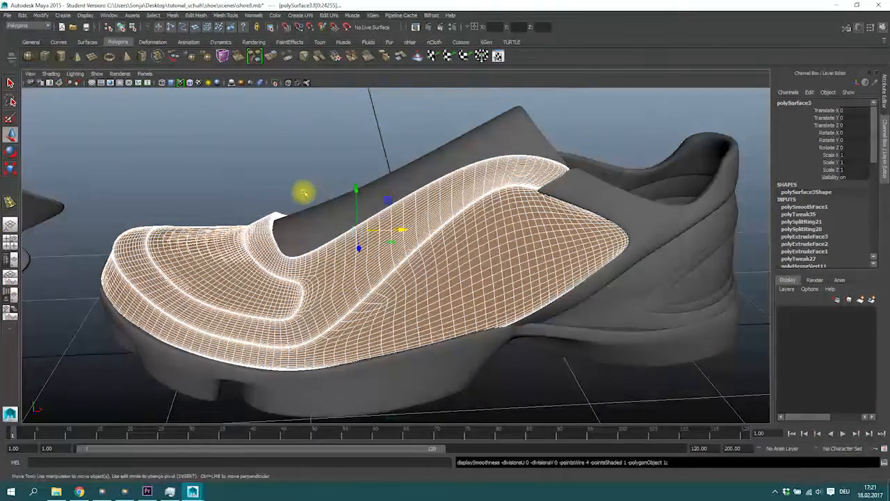
Step: Examine the smoothed tongue on the shoe from several angles
click(304, 192)
click(369, 278)
key(1)
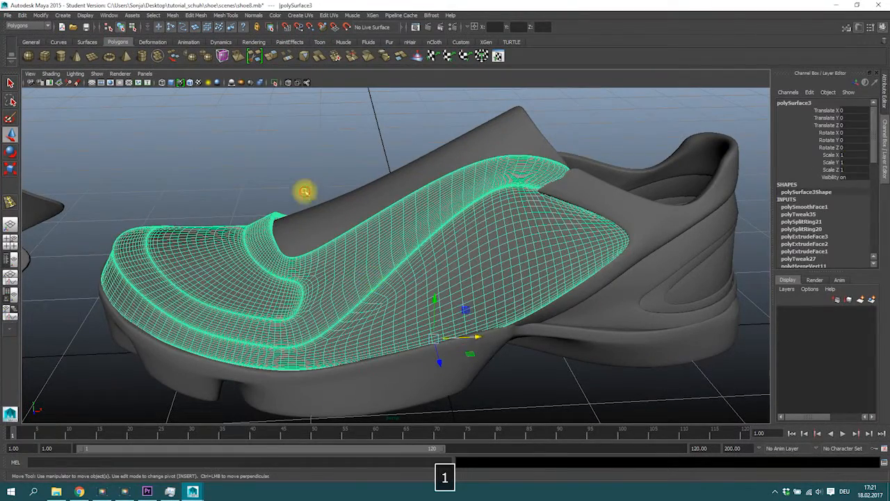
alt+drag(318, 205, 308, 259)
click(308, 259)
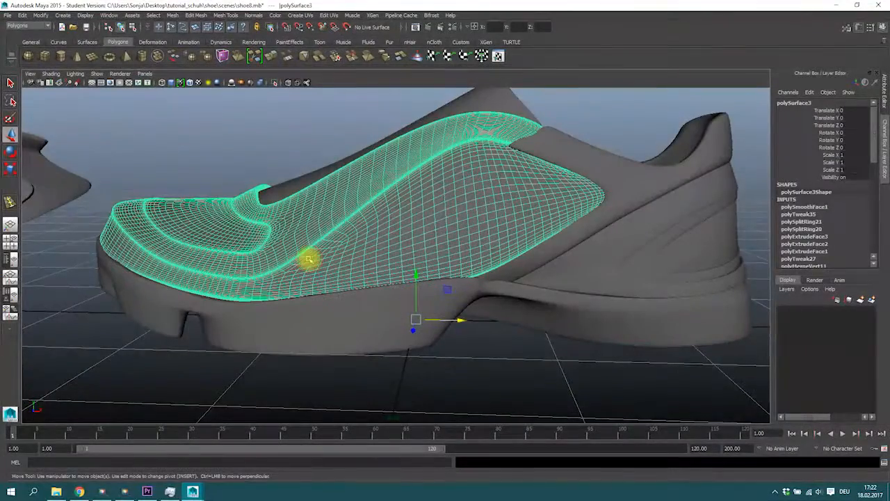
alt+drag(461, 254, 550, 135)
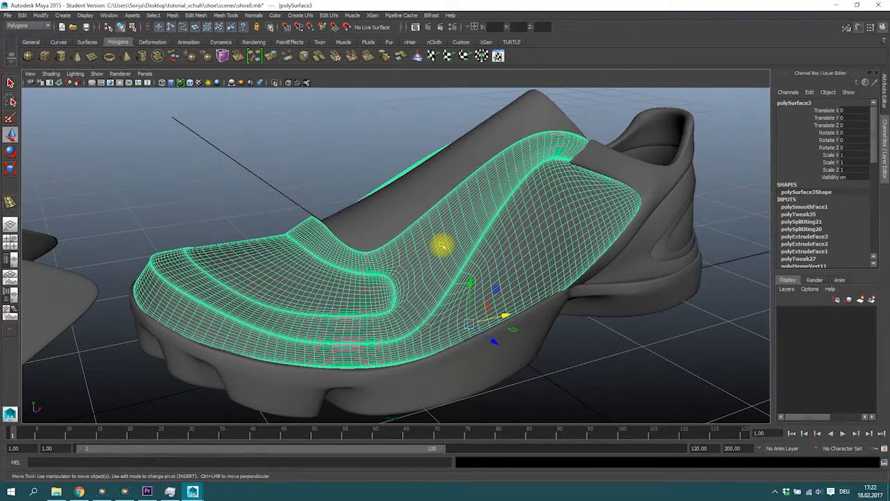
alt+drag(466, 276, 432, 273)
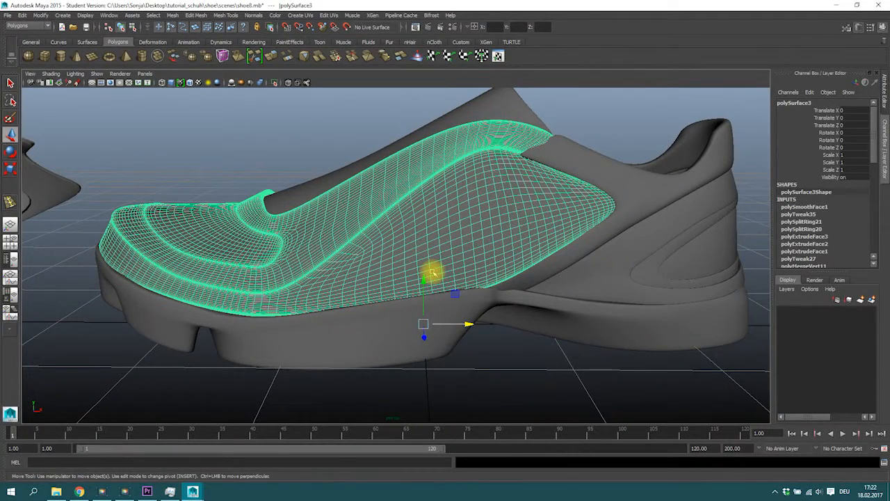
alt+drag(236, 165, 239, 183)
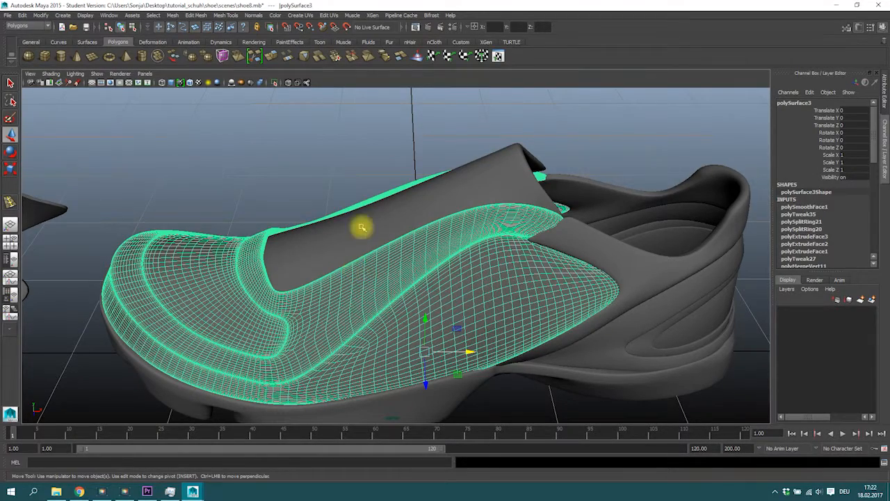
alt+drag(324, 234, 327, 270)
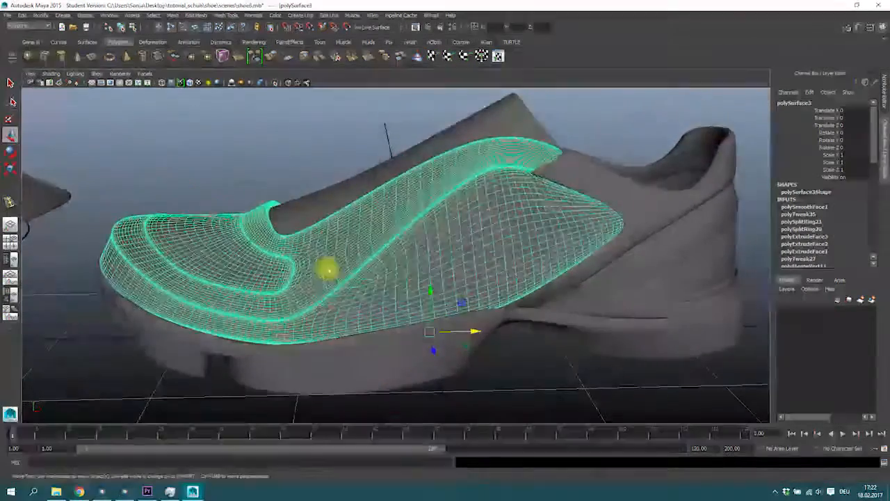
Step: Create a polygon cylinder and scale it into a thin upright rod, about 0.22 by 1.58 by 0.22
click(62, 59)
alt+right_drag(598, 329, 437, 340)
drag(435, 336, 417, 328)
key(r)
key(e)
key(w)
drag(438, 290, 429, 103)
key(r)
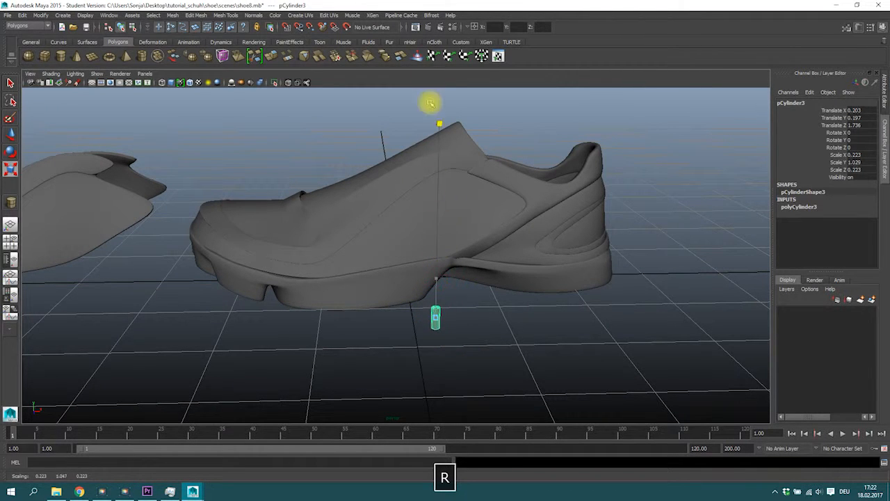
drag(437, 278, 436, 269)
alt+right_drag(436, 322, 586, 332)
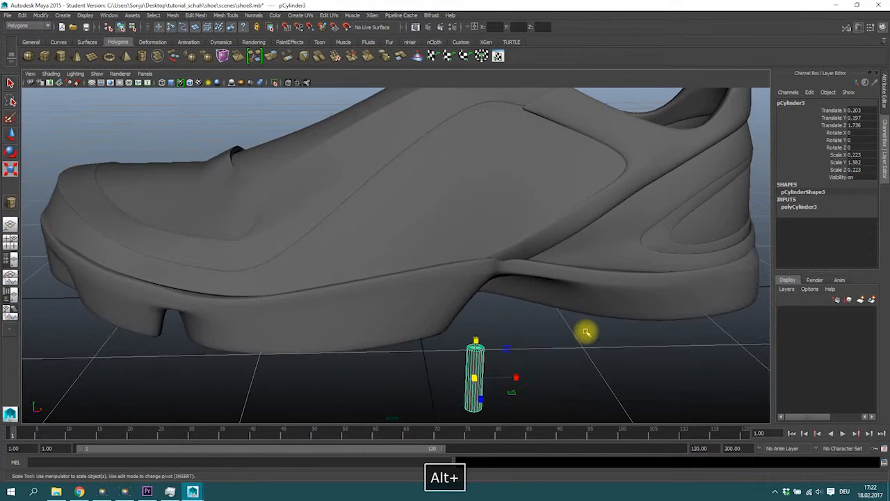
Step: Set the cylinder's Subdivisions Axis to 20 and Subdivisions Height to 16
click(799, 207)
click(824, 229)
middle_drag(497, 362, 752, 264)
text(20)
key(Return)
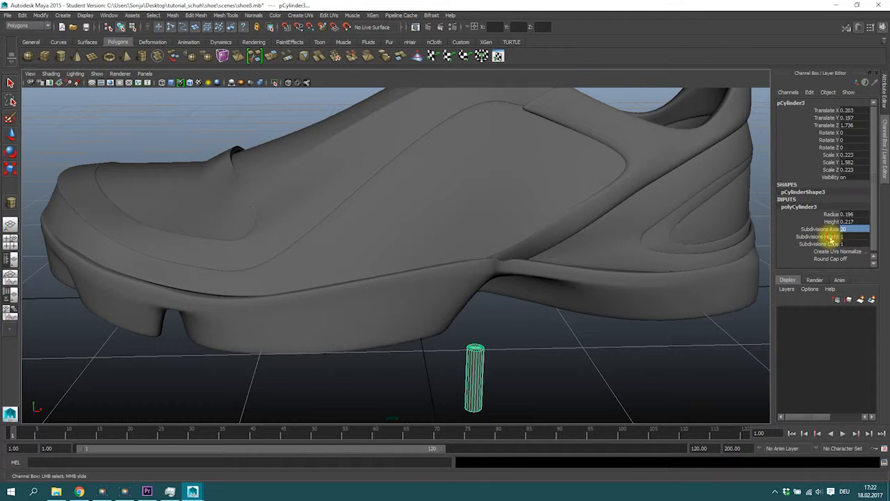
middle_drag(530, 367, 596, 362)
Step: Rotate the cylinder about 64° around X and move it onto the shoe's lacing area
key(2)
key(3)
key(w)
scroll(503, 373, down, 5)
key(e)
alt+drag(440, 327, 484, 342)
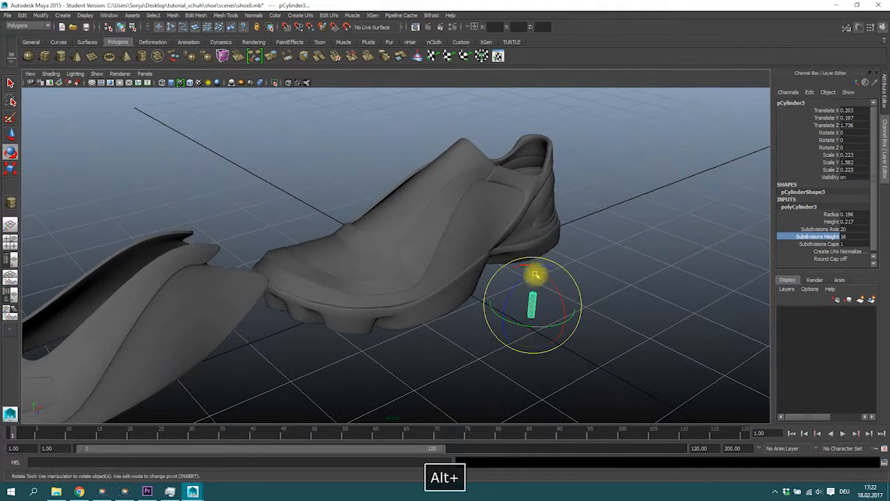
drag(547, 278, 417, 239)
key(w)
alt+right_drag(417, 238, 491, 285)
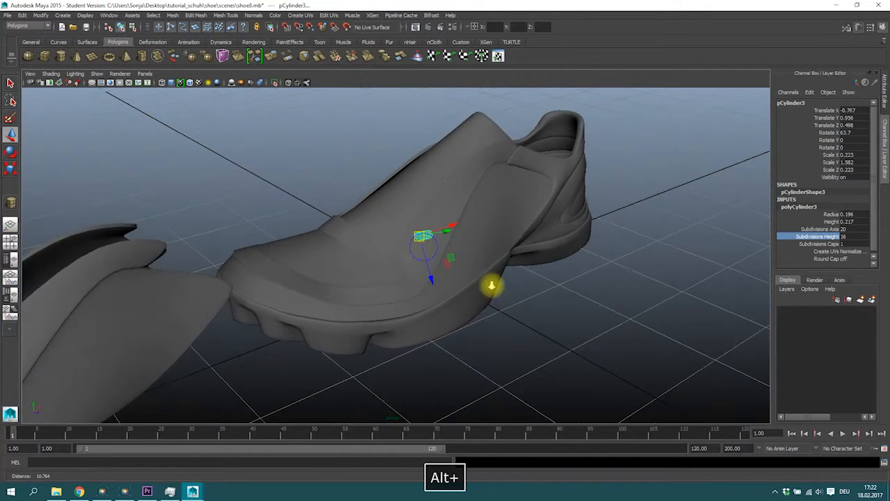
alt+drag(491, 285, 446, 298)
mouse_move(582, 271)
mouse_down()
mouse_move(554, 272)
mouse_move(565, 272)
mouse_up()
alt+drag(512, 278, 463, 276)
alt+right_drag(464, 276, 548, 296)
alt+drag(548, 296, 537, 277)
key(space)
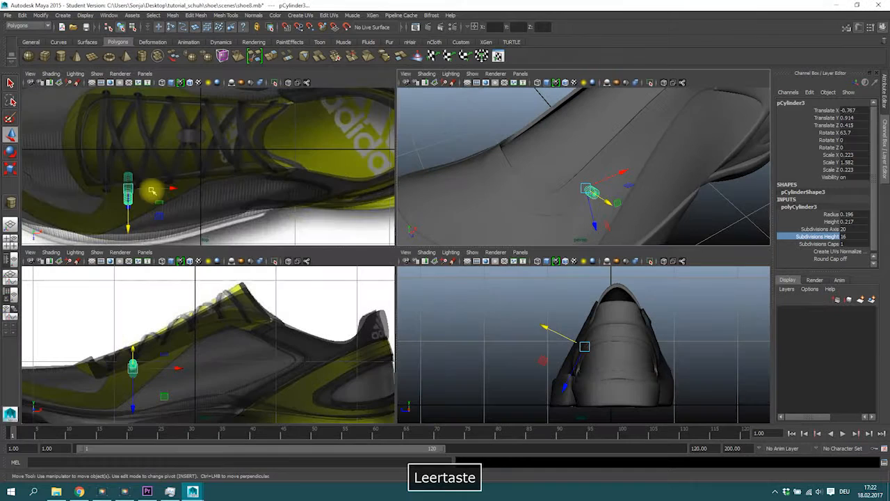
Step: Move the cylinder into the first eyelet and scale it down to about 0.185 by 1.317 by 0.185
alt+middle_drag(151, 190, 242, 193)
drag(208, 193, 187, 189)
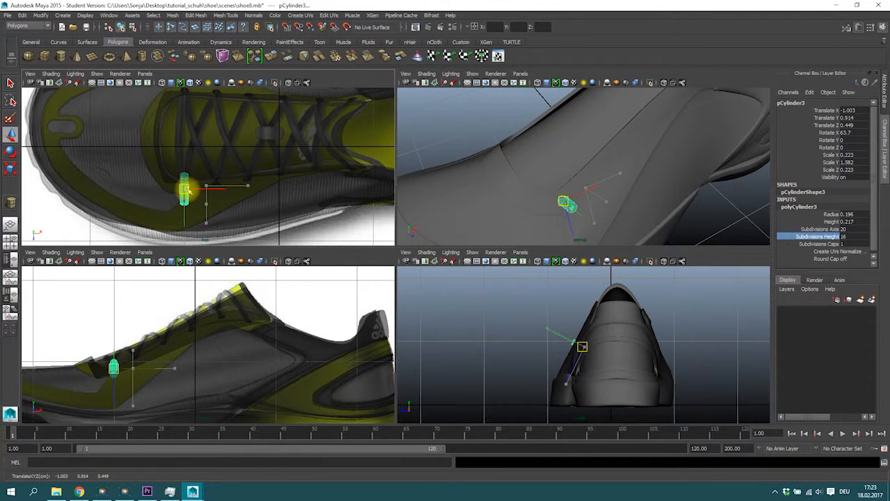
key(r)
drag(563, 201, 561, 203)
key(w)
mouse_move(187, 188)
mouse_down()
mouse_move(198, 204)
mouse_move(189, 189)
mouse_up()
alt+drag(586, 199, 526, 241)
alt+drag(441, 187, 540, 165)
Step: Rotate the cylinder about 48° around X so it sits in the first eyelet
key(e)
key(r)
key(w)
key(e)
drag(568, 145, 552, 144)
key(w)
key(e)
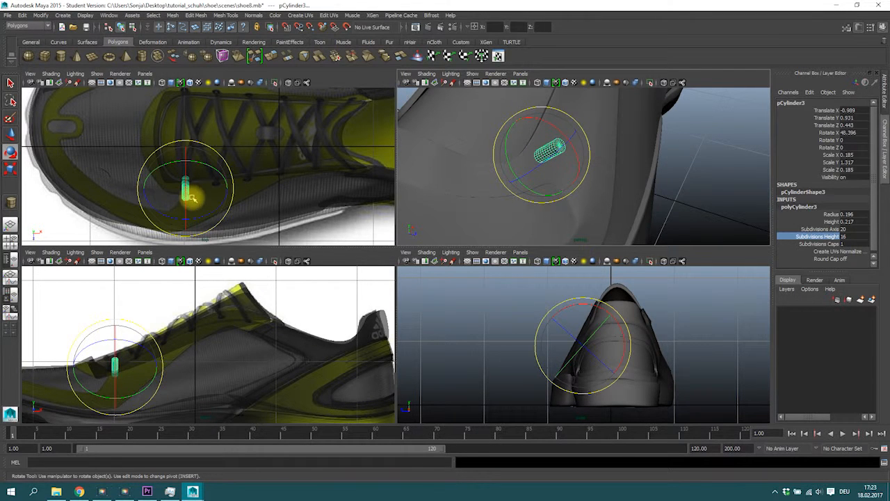
alt+drag(536, 159, 530, 166)
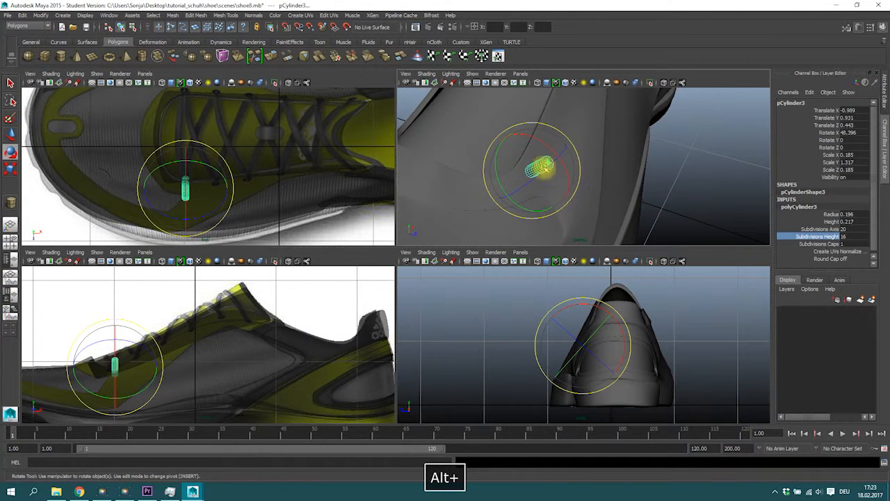
key(w)
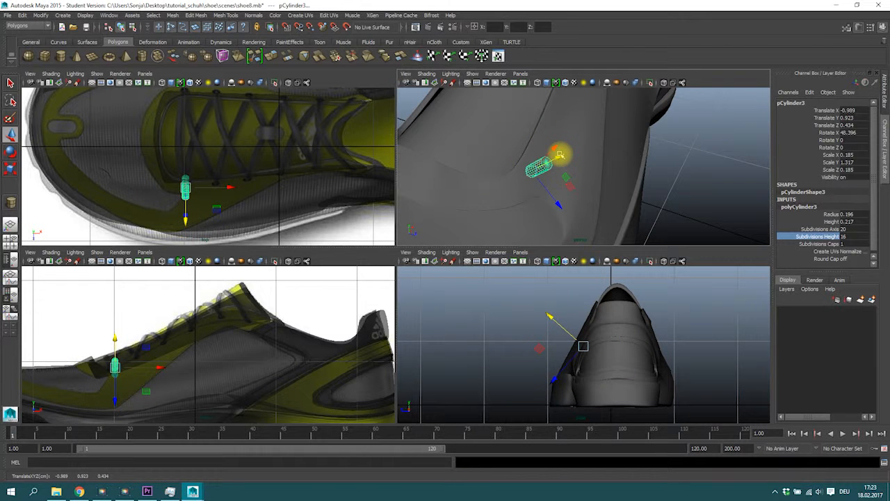
Step: Duplicate the cylinder and move the copy into the next eyelet
key(ctrl+d)
drag(231, 186, 257, 184)
drag(586, 176, 455, 193)
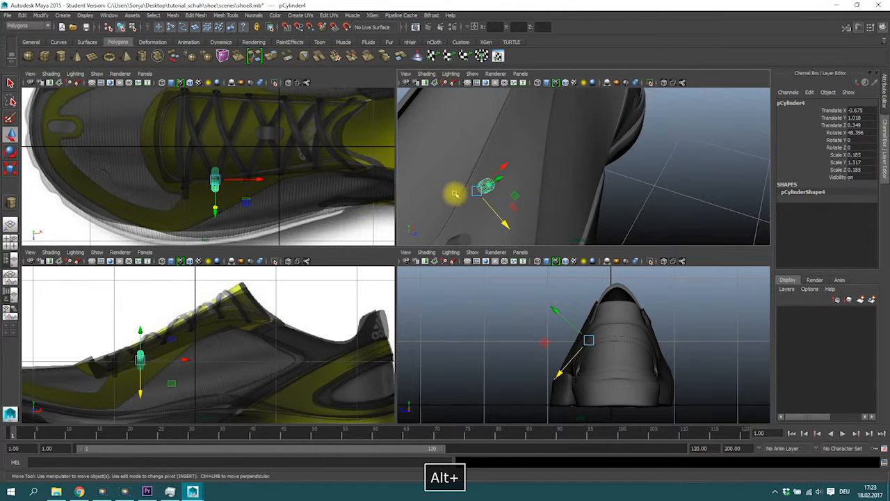
Step: Duplicate the latest cylinder and move the copy into the following eyelet along the lacing row
key(ctrl+d)
drag(255, 179, 287, 175)
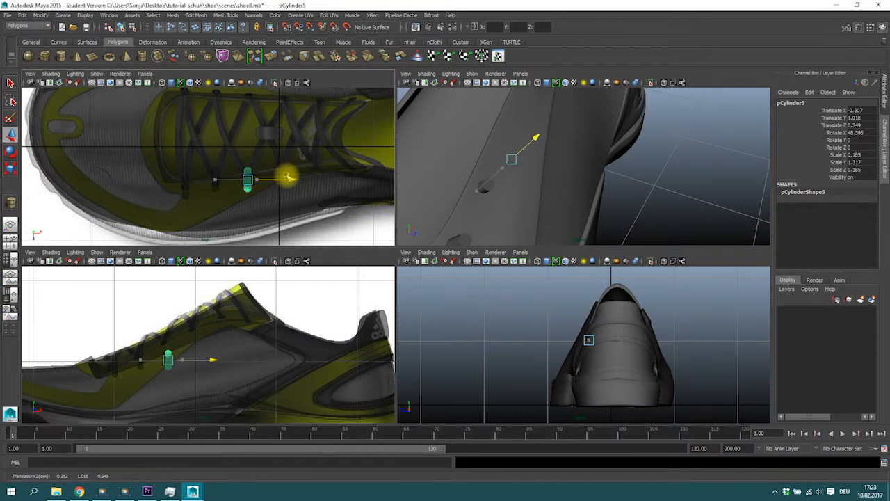
drag(541, 191, 530, 174)
alt+drag(522, 126, 603, 122)
alt+drag(540, 201, 480, 192)
alt+drag(216, 195, 288, 183)
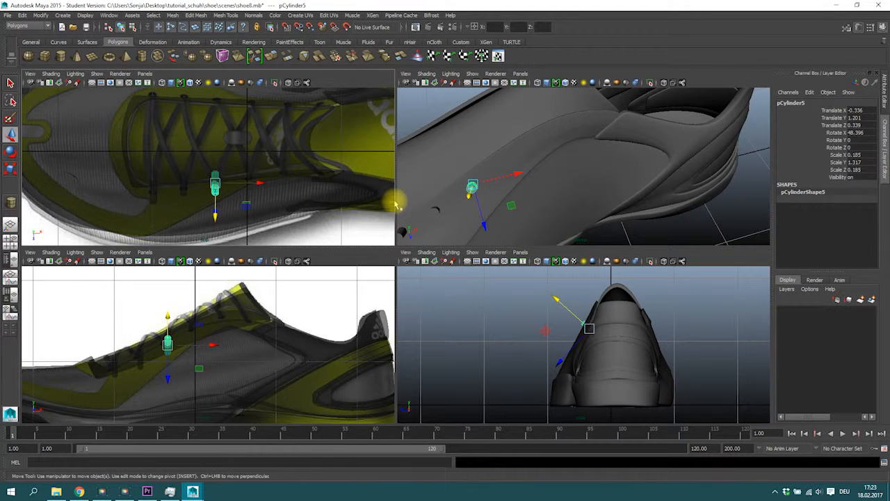
Step: Duplicate another cylinder and place it in the next eyelet toward the ankle
key(ctrl+d)
key(w)
drag(470, 185, 645, 129)
click(644, 129)
click(616, 139)
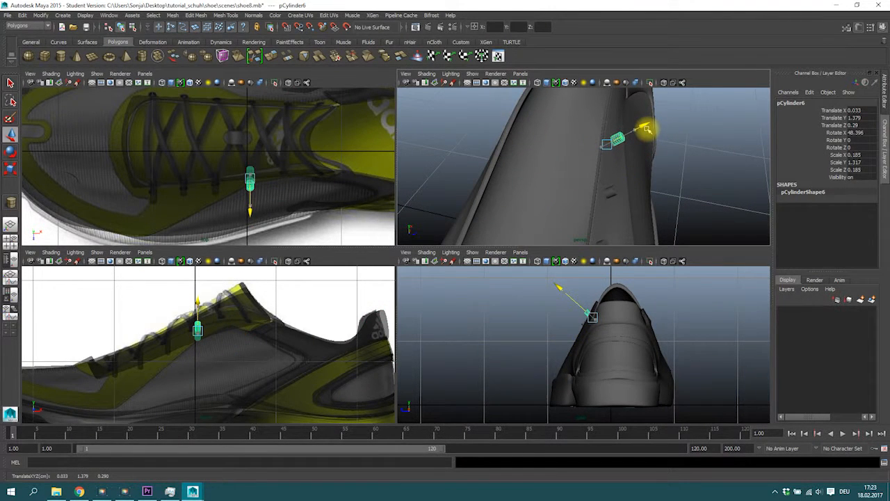
alt+right_drag(235, 335, 309, 331)
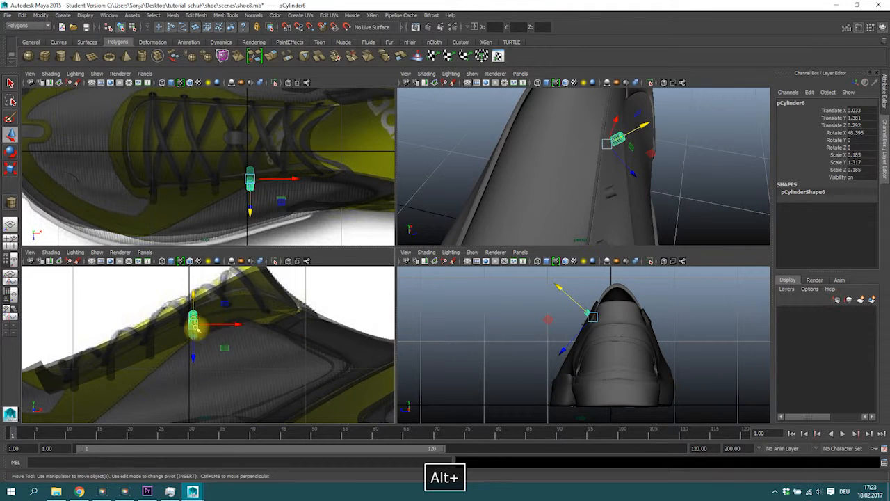
alt+middle_drag(198, 328, 240, 328)
drag(277, 320, 275, 322)
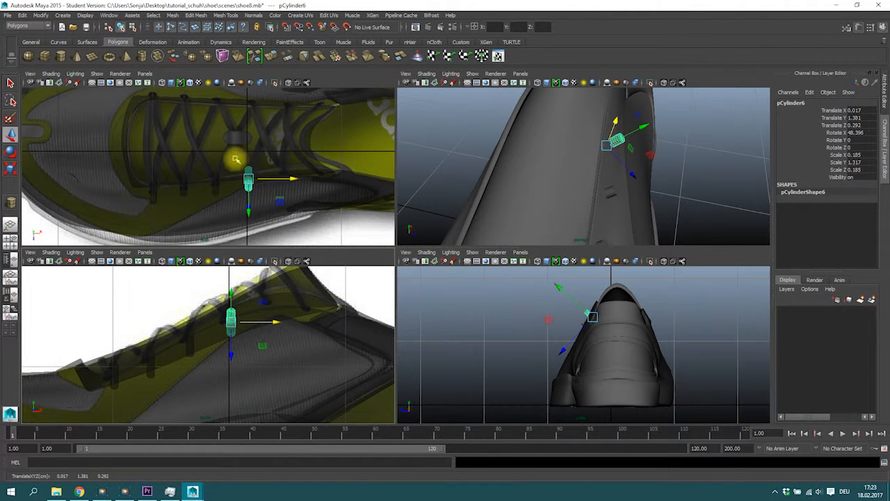
alt+drag(592, 164, 640, 163)
key(space)
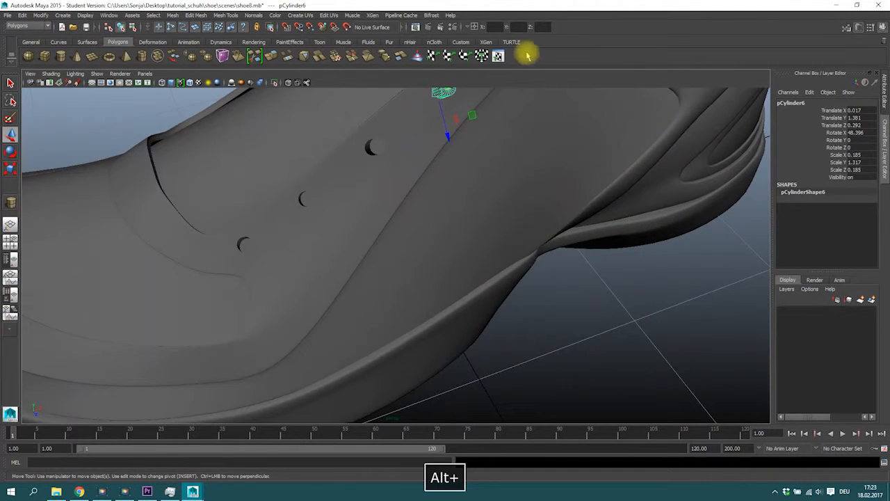
Step: Duplicate a further cylinder and move it into the next eyelet near the top of the lacing
alt+drag(398, 187, 352, 221)
alt+drag(283, 239, 463, 182)
key(ctrl+d)
drag(449, 219, 431, 205)
key(space)
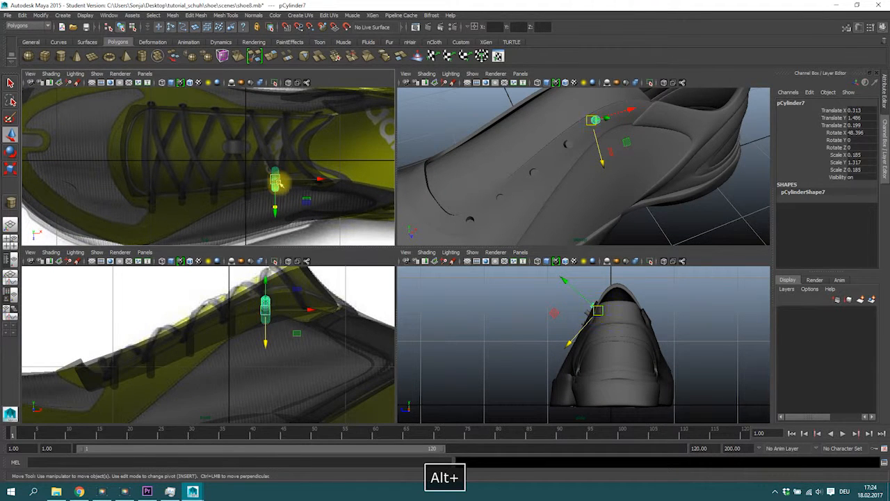
mouse_move(603, 146)
alt+mouse_down()
mouse_move(626, 135)
mouse_move(608, 159)
mouse_move(586, 151)
alt+mouse_up()
key(space)
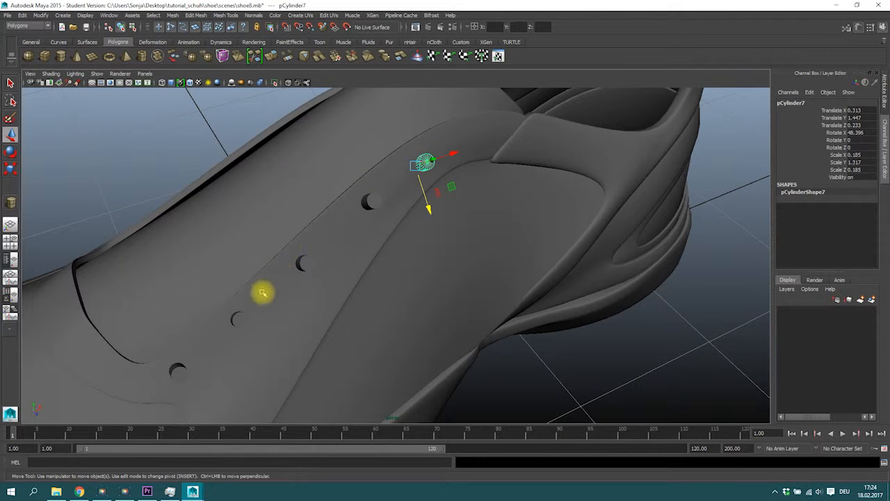
alt+drag(376, 197, 317, 224)
key(space)
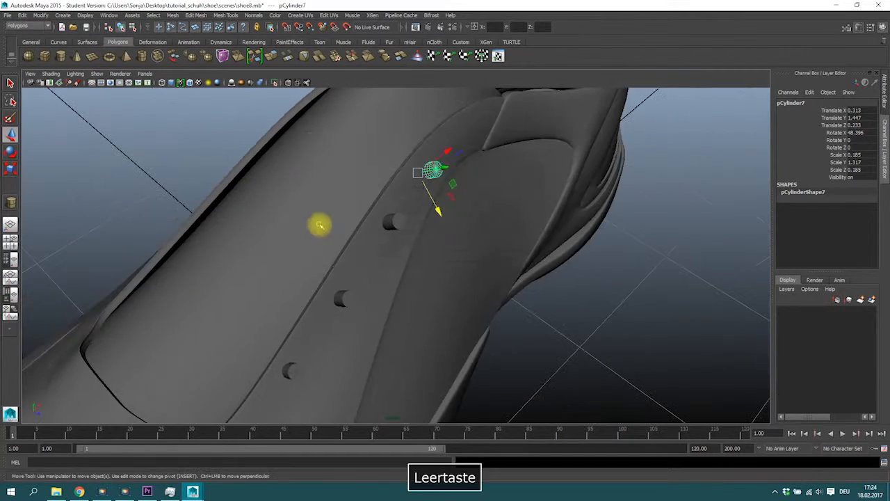
Step: Rotate that cylinder to about 59° around X to follow the eyelet angle
key(e)
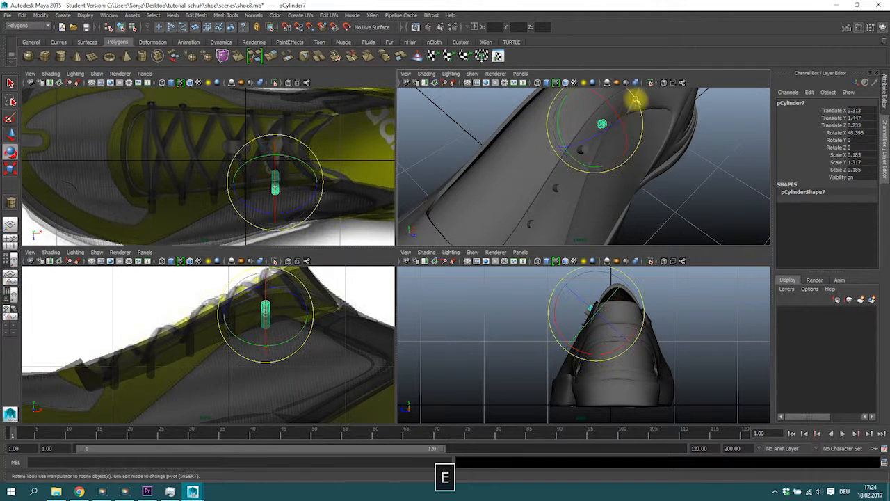
drag(617, 107, 612, 115)
key(w)
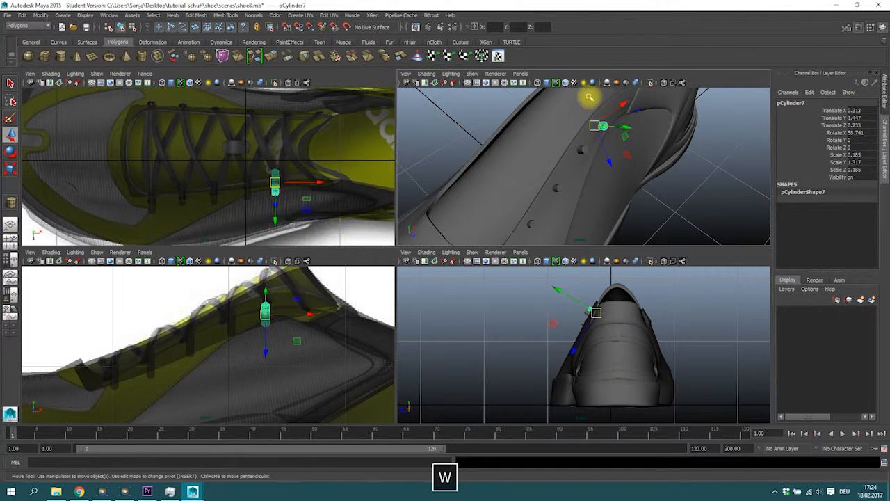
drag(608, 163, 607, 157)
Step: Duplicate it once more and move the copy into the last eyelet by the collar
key(w)
key(ctrl+d)
drag(319, 180, 361, 181)
alt+drag(656, 95, 556, 187)
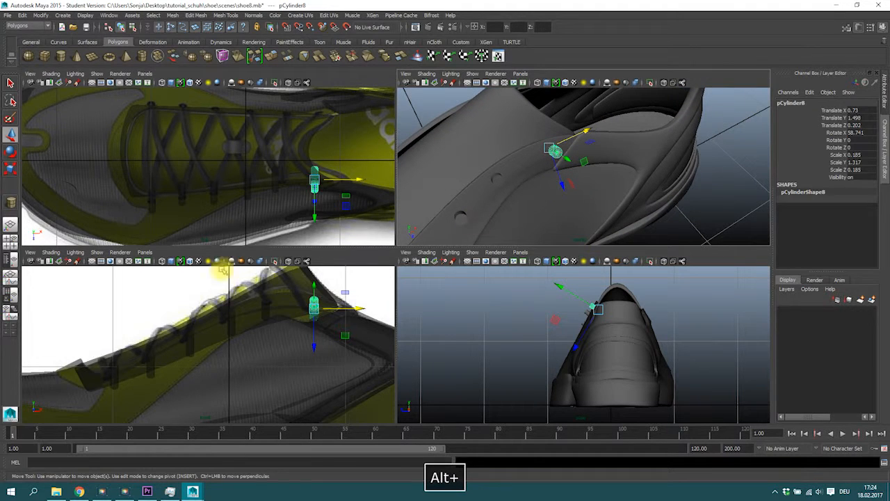
mouse_move(360, 177)
mouse_down()
mouse_move(336, 180)
mouse_move(377, 179)
mouse_move(357, 188)
mouse_up()
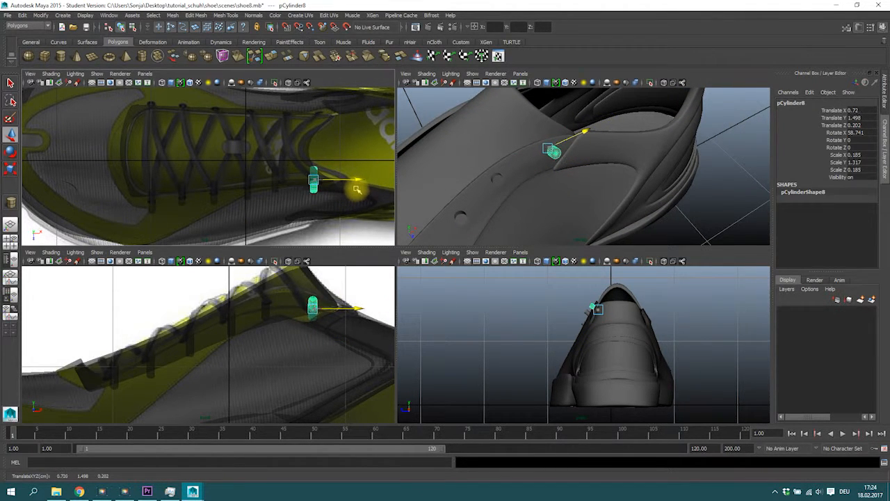
alt+drag(475, 167, 603, 155)
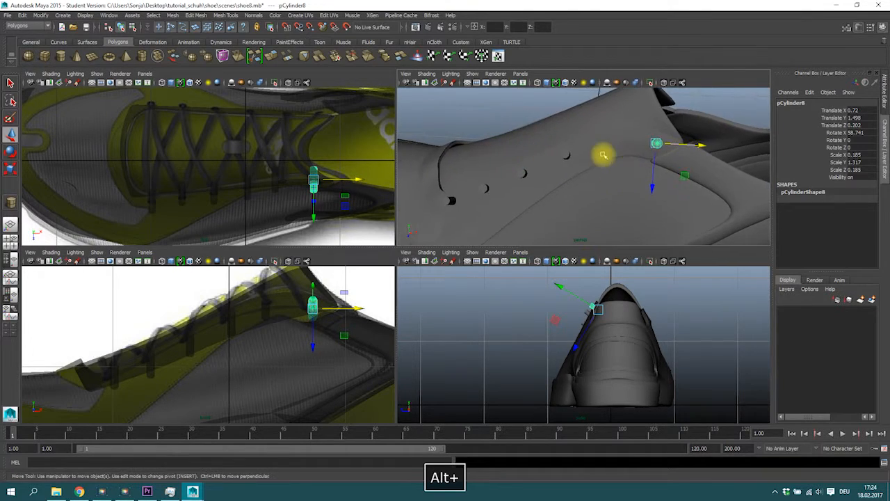
key(space)
alt+drag(439, 225, 327, 278)
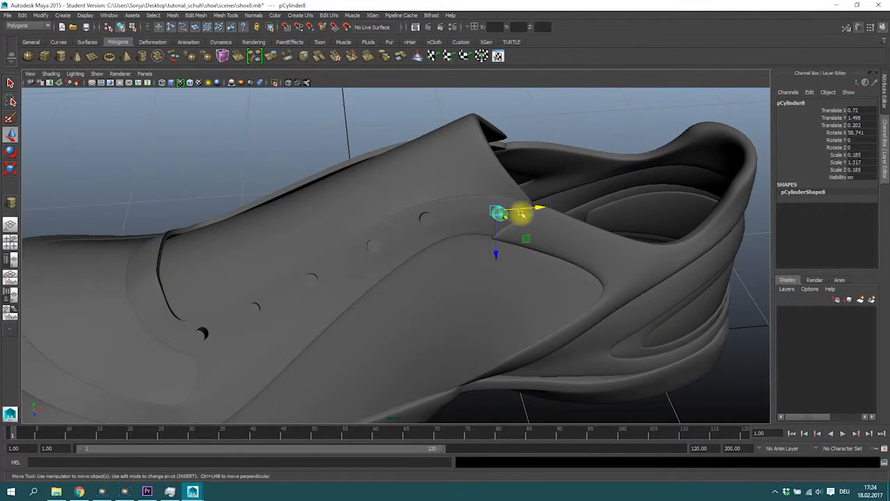
Step: Select all six eyelet cylinders and group them
click(429, 221)
alt+drag(429, 220, 441, 243)
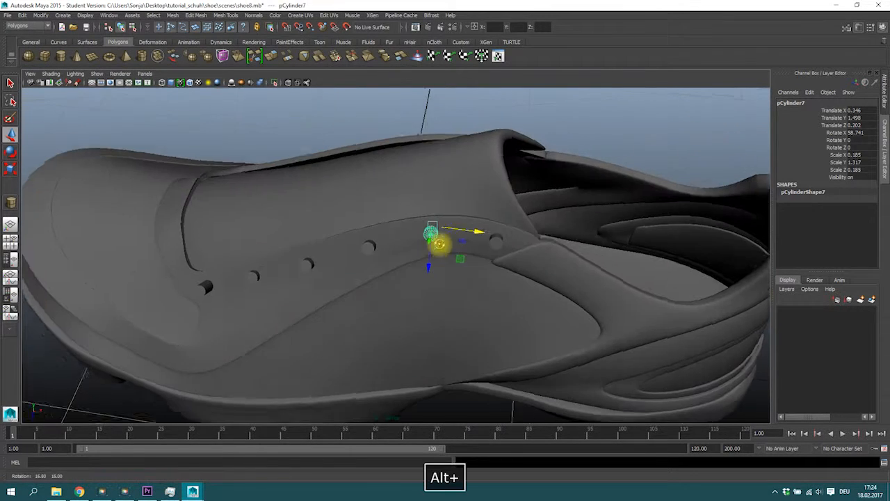
click(494, 242)
shift+click(429, 231)
shift+click(368, 247)
shift+click(308, 265)
shift+click(251, 283)
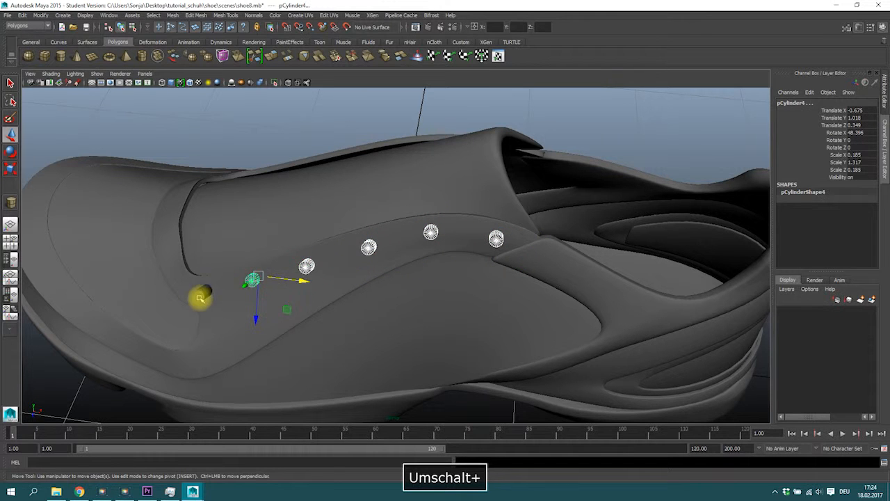
shift+click(199, 299)
alt+drag(432, 264, 384, 266)
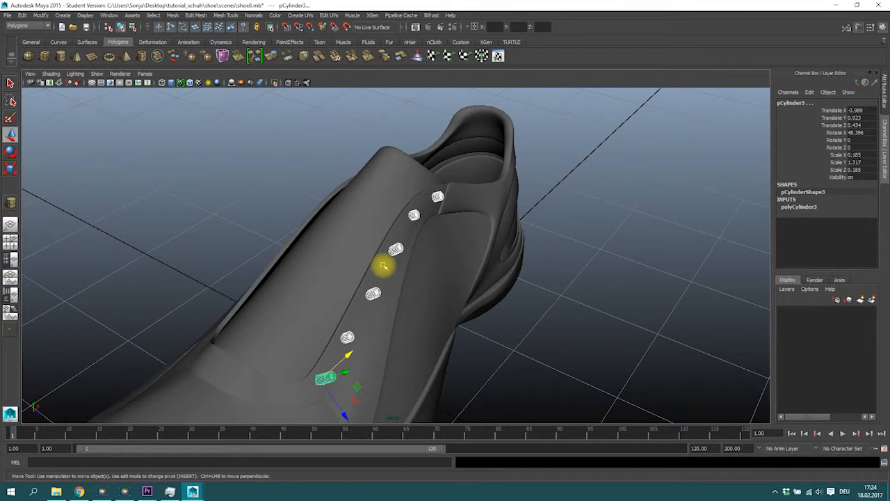
key(ctrl+g)
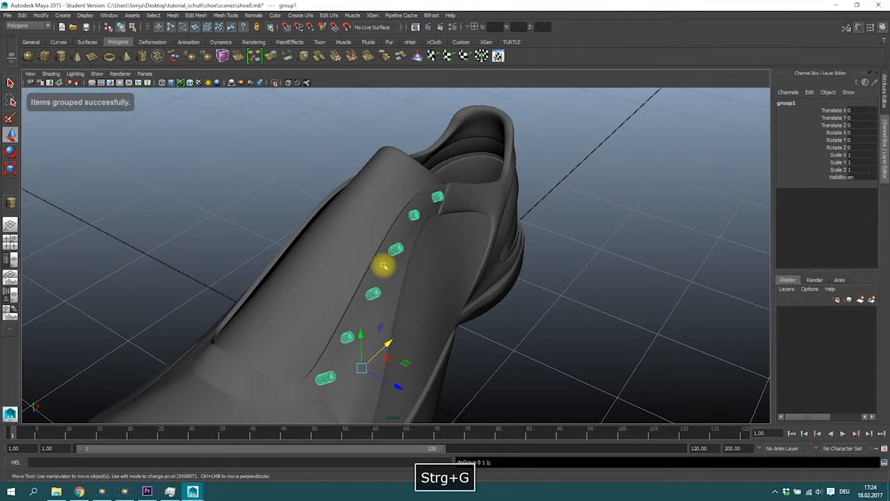
Step: Duplicate the group, set its Scale Z to -1 to mirror it, and move it onto the opposite eyelets
key(ctrl+d)
drag(400, 386, 328, 369)
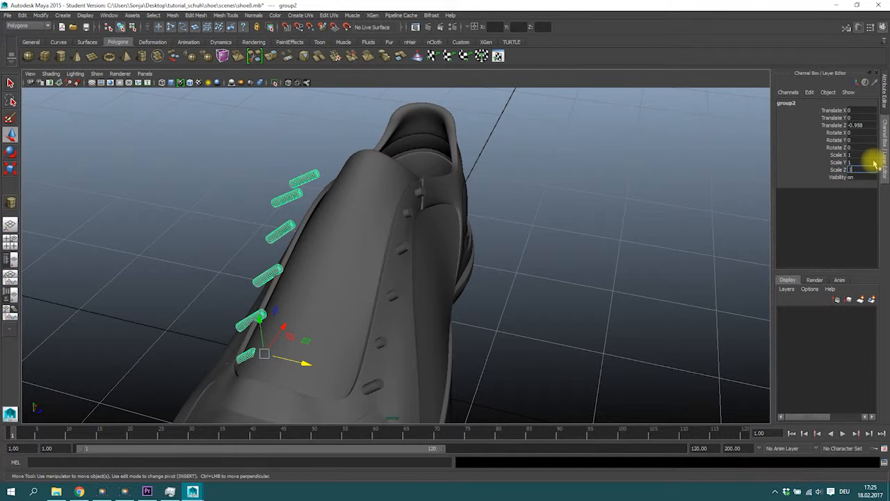
text(-)
key(Return)
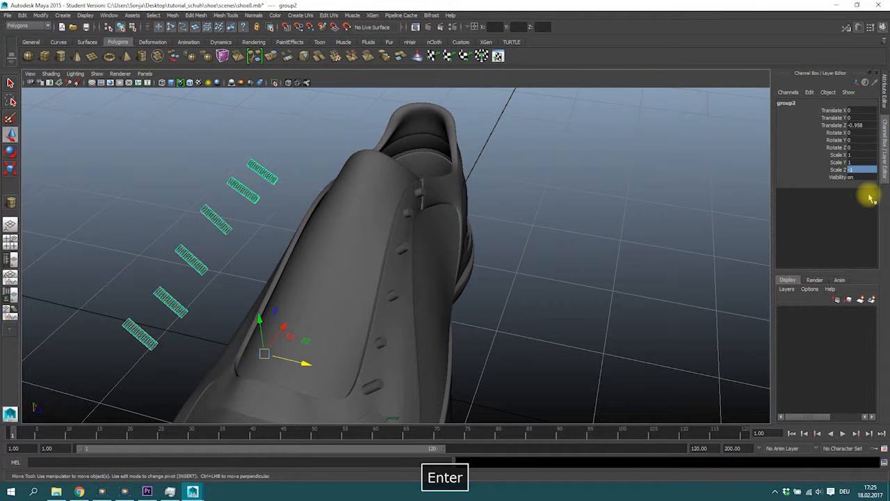
drag(307, 363, 372, 311)
alt+drag(372, 311, 331, 232)
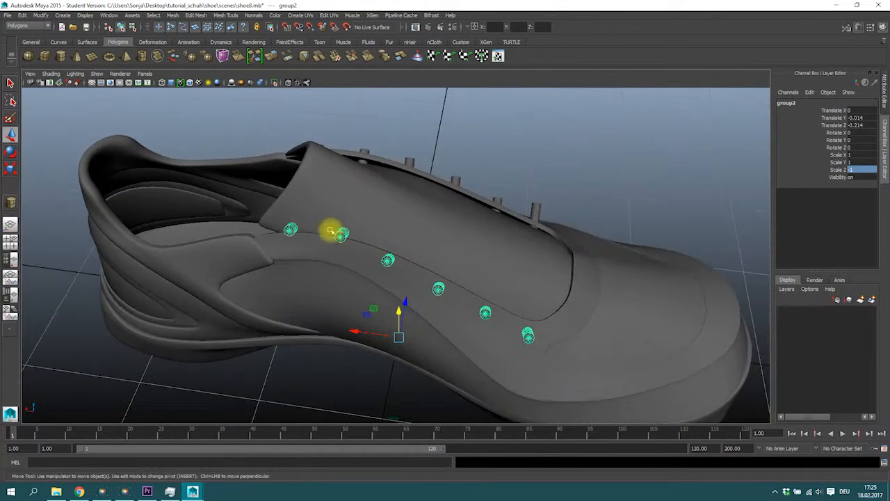
Step: Select the mirrored cylinders and reverse their normals
click(289, 229)
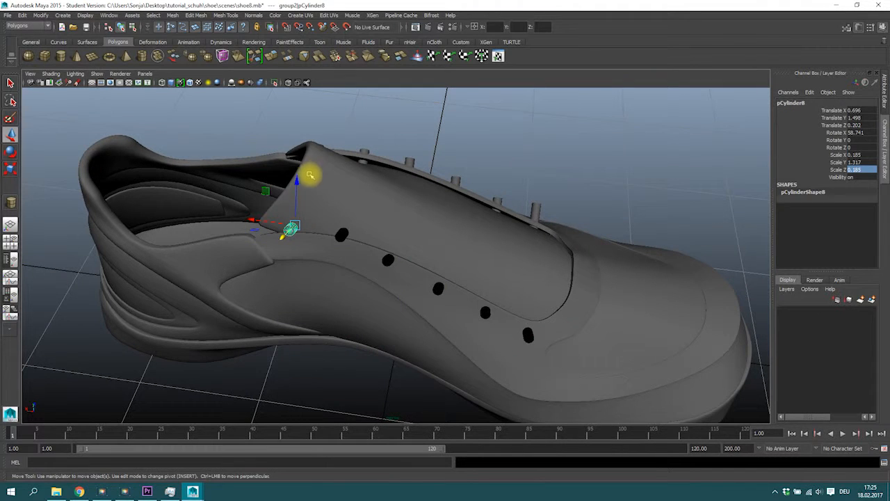
shift+click(342, 238)
shift+click(489, 315)
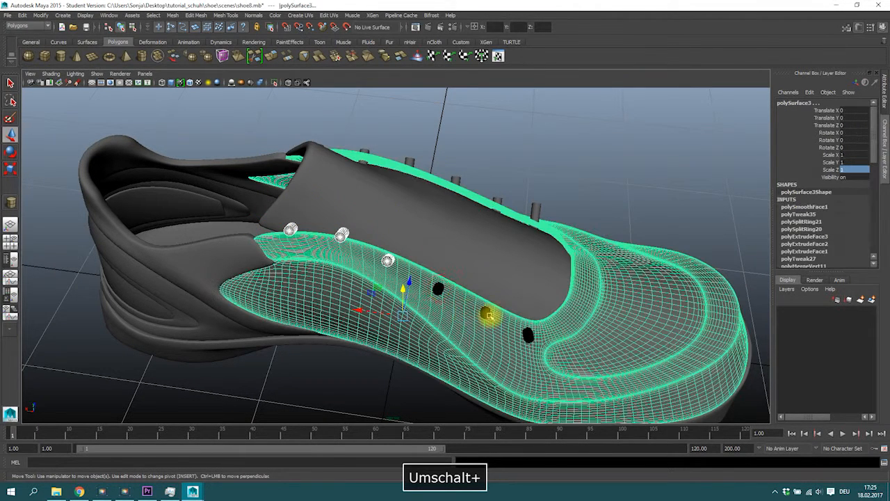
shift+click(485, 314)
shift+click(437, 287)
shift+click(530, 337)
shift+click(438, 288)
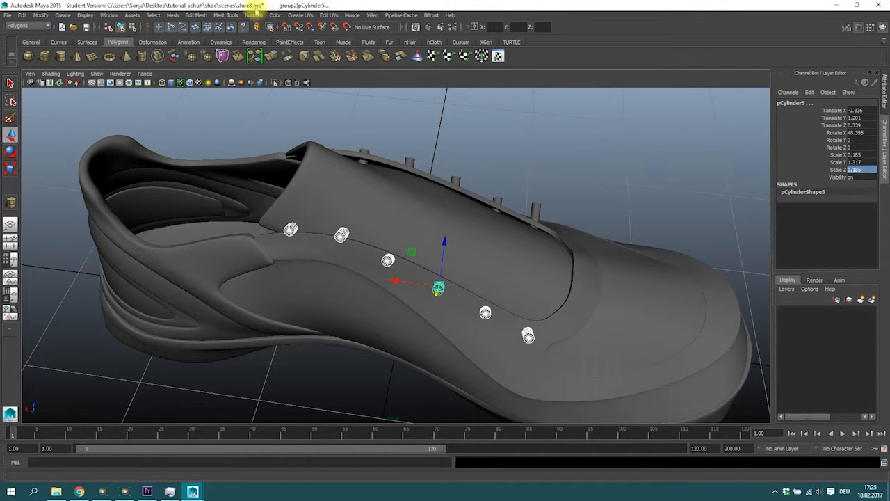
click(253, 15)
click(265, 88)
click(441, 113)
Step: Inspect each mirrored cylinder individually to check its normals
click(292, 228)
drag(300, 181, 345, 203)
click(336, 236)
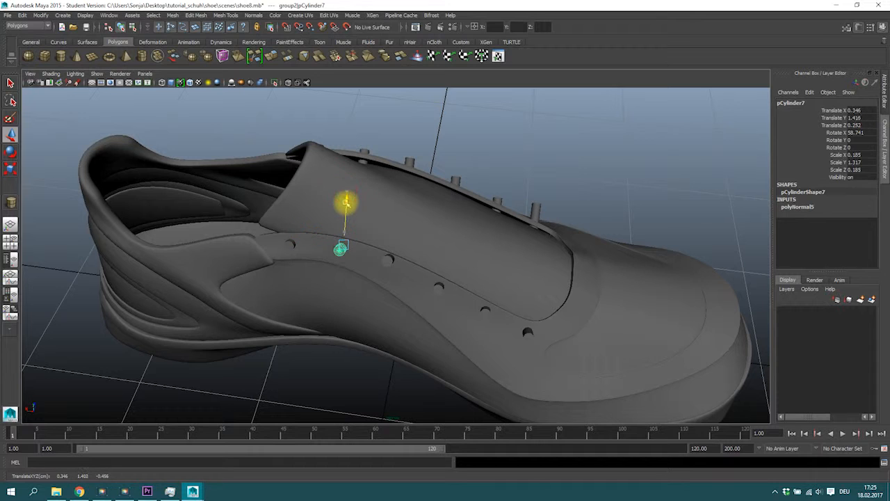
click(388, 261)
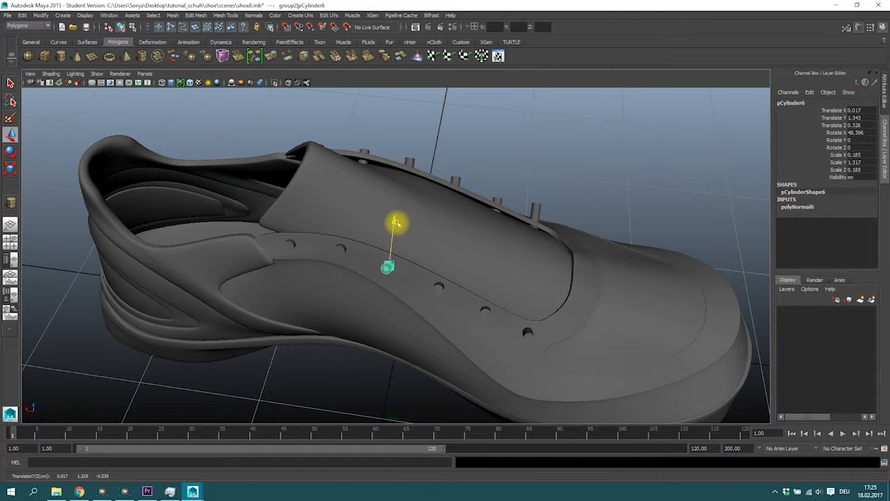
click(438, 288)
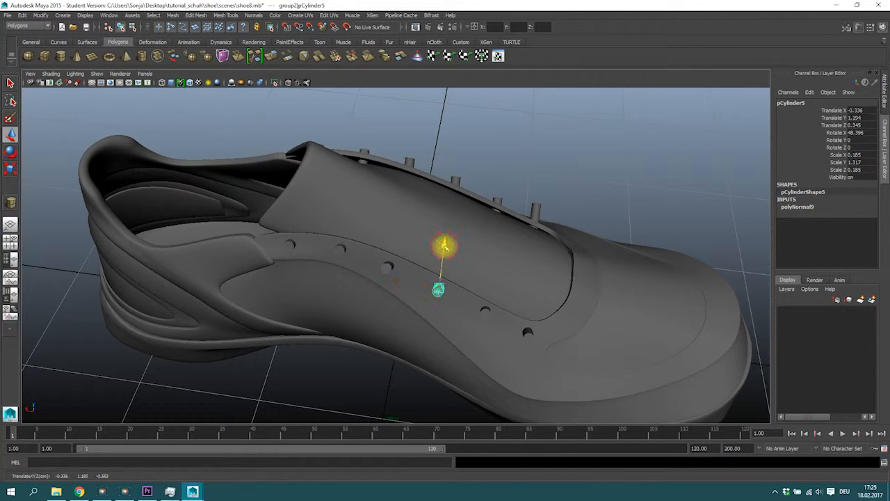
click(485, 312)
drag(491, 265, 491, 266)
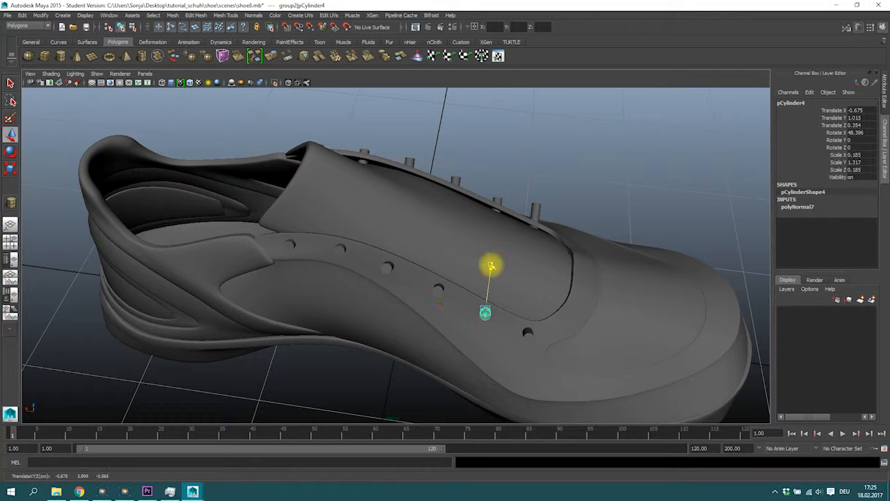
alt+drag(537, 295, 390, 265)
click(460, 303)
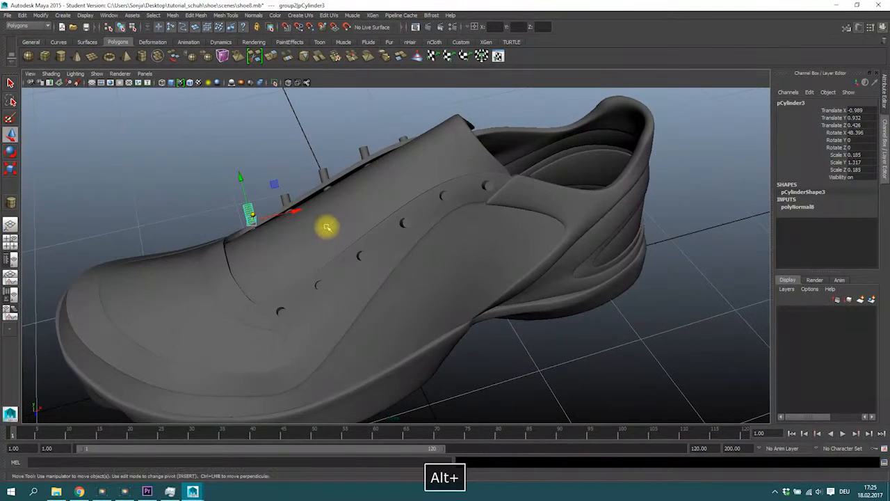
Step: Save the scene as a new file named shoe9.mb
click(7, 15)
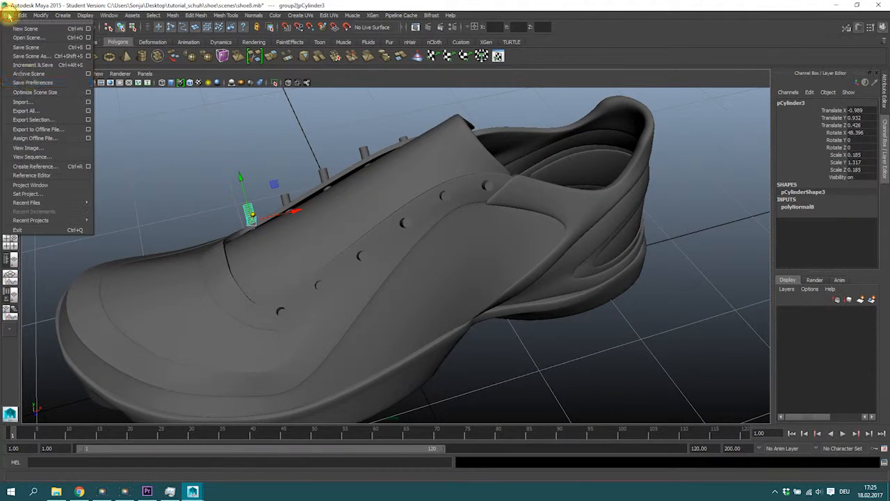
click(32, 55)
double_click(129, 350)
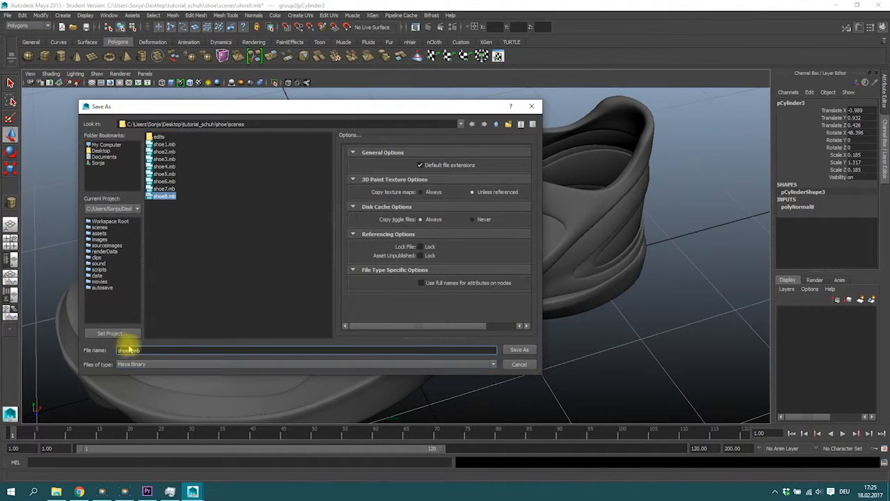
key(Right)
key(BackSpace)
text(9)
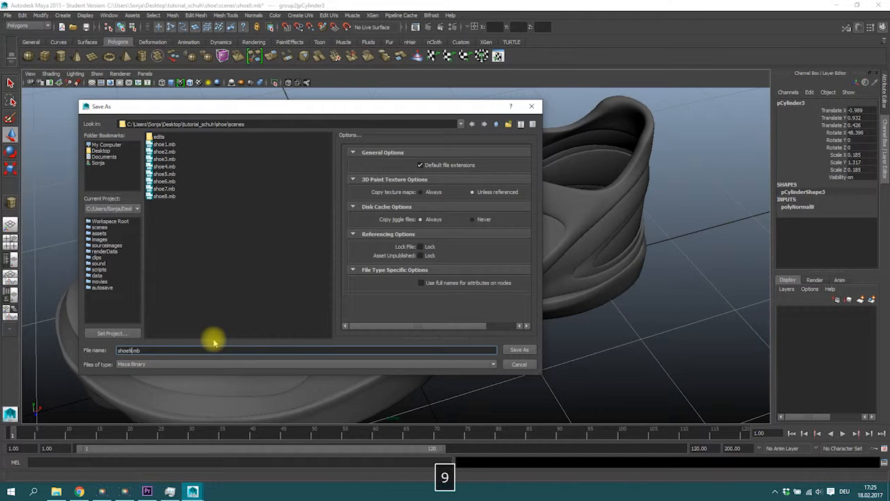
click(519, 349)
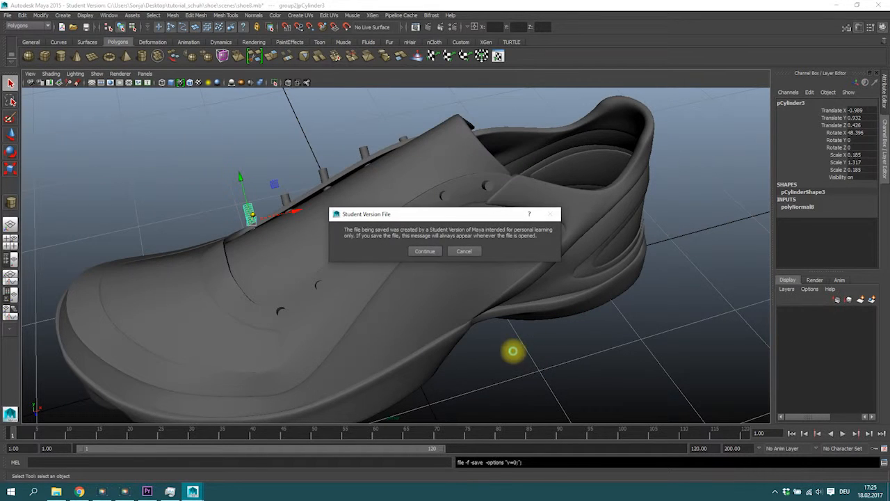
click(424, 251)
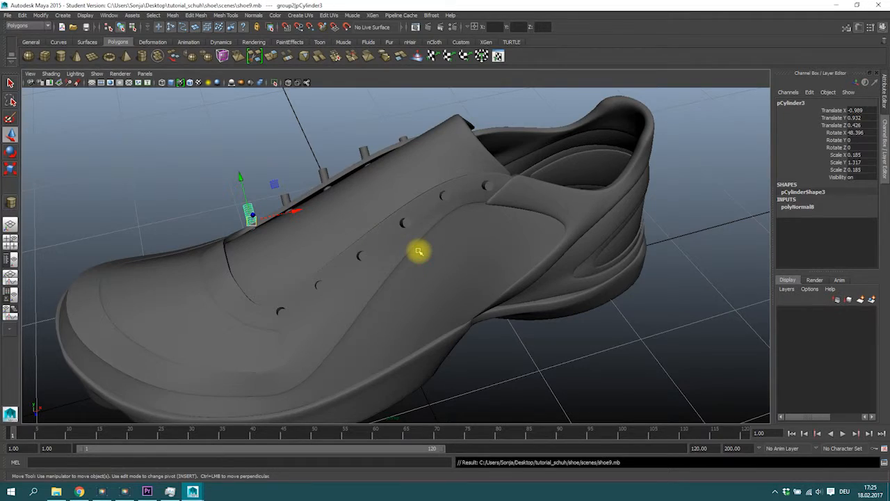
Step: Subtract the first eyelet cylinder from the shoe upper with a Boolean Difference
alt+drag(312, 258, 516, 279)
click(327, 260)
shift+click(327, 269)
alt+drag(414, 254, 405, 245)
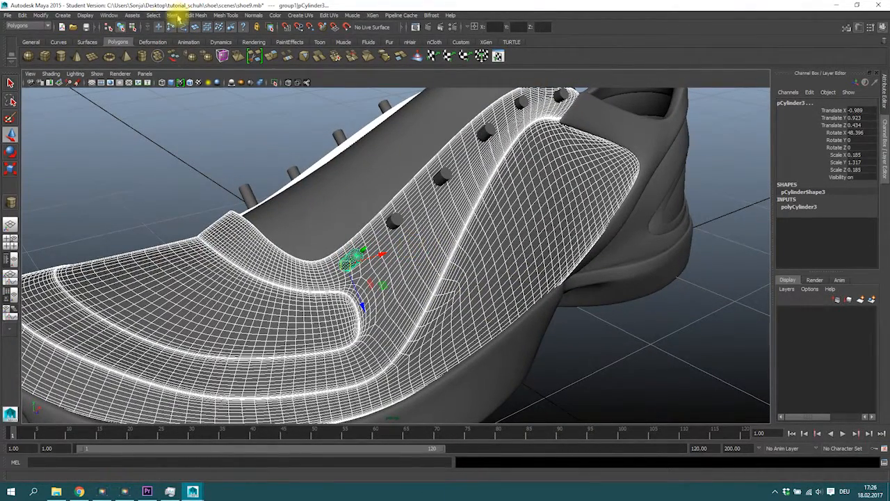
click(408, 292)
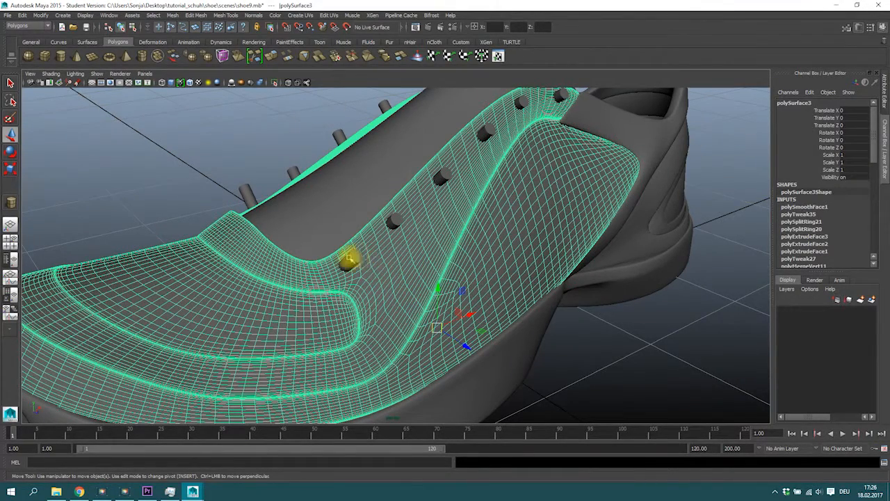
shift+click(350, 259)
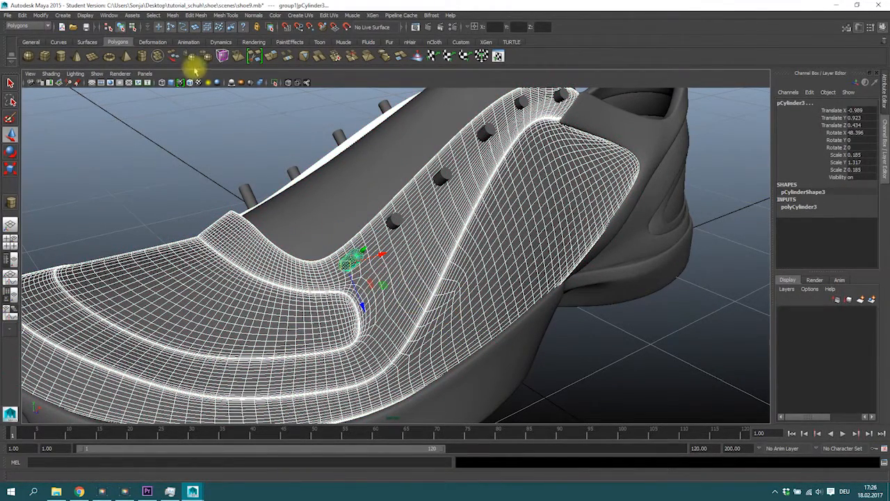
click(169, 15)
mouse_move(209, 34)
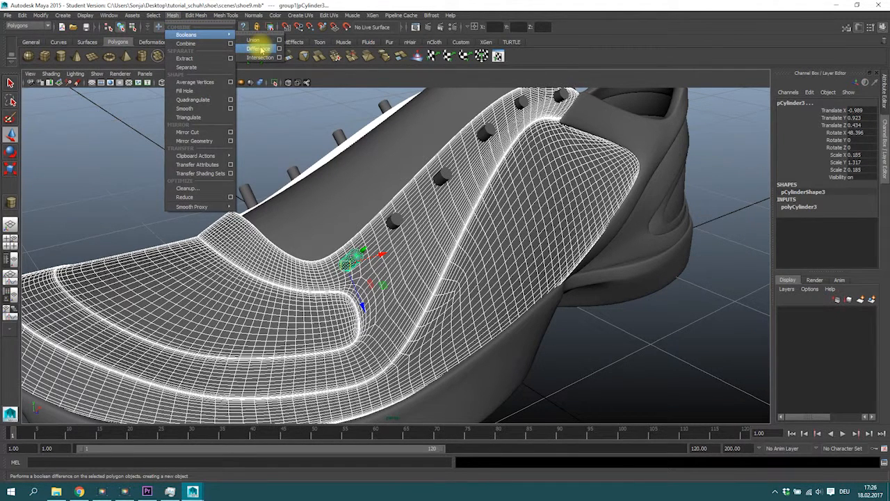
click(259, 49)
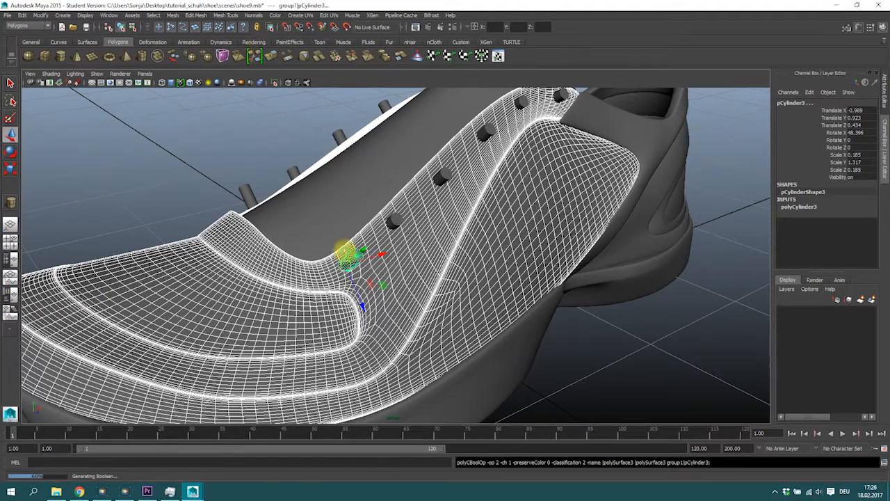
Step: Repeat the Boolean Difference to cut the next two eyelet cylinders out of the upper
alt+drag(427, 273, 370, 279)
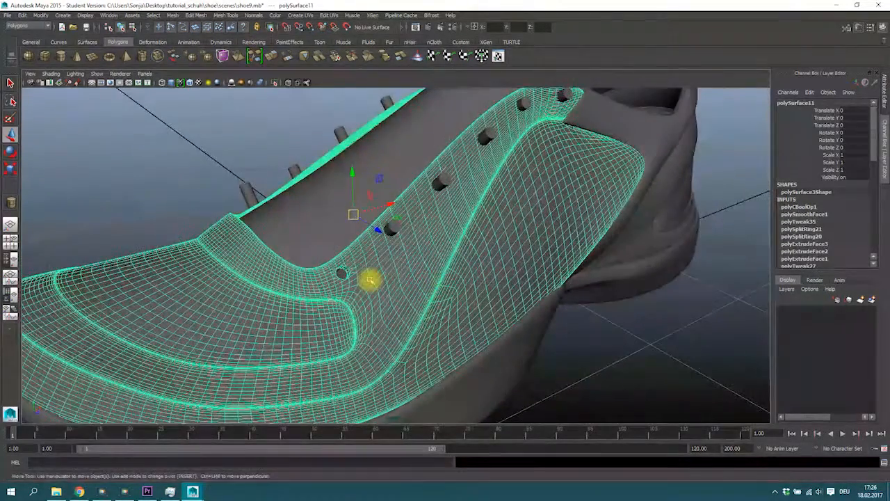
shift+click(396, 233)
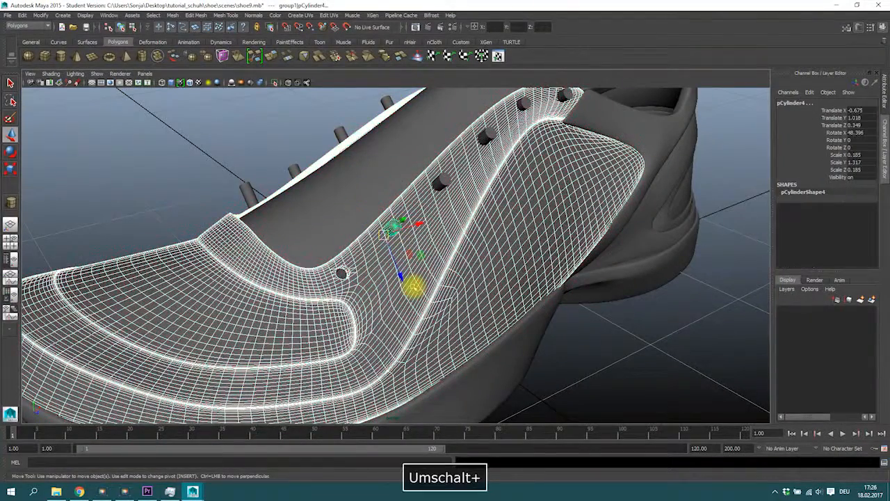
key(g)
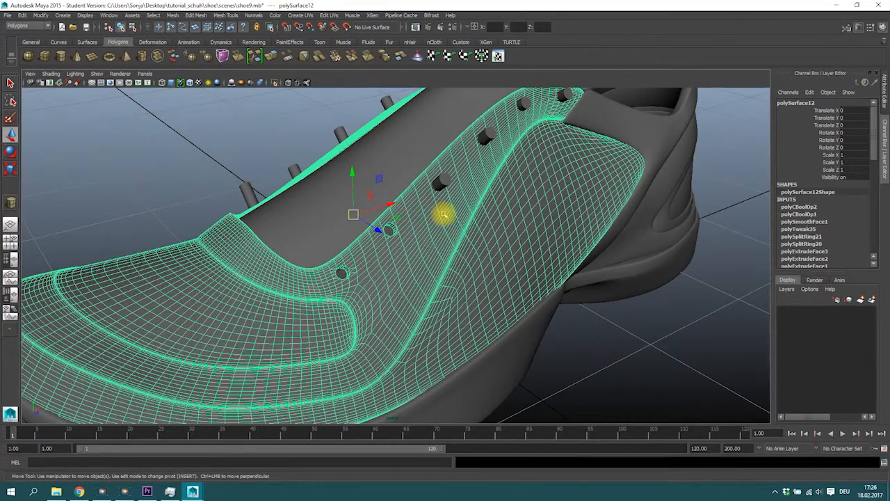
shift+click(443, 184)
key(g)
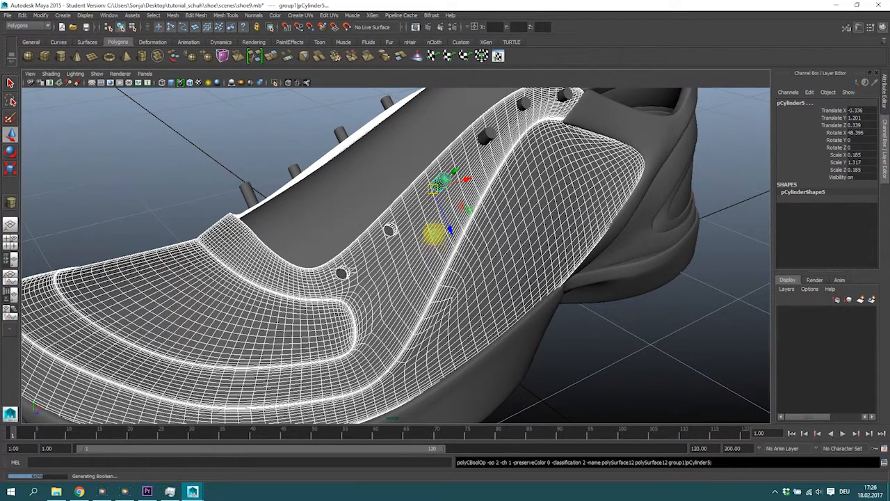
Step: Try to switch the upper to smooth mesh preview
alt+drag(416, 237, 215, 201)
right_drag(225, 239, 245, 216)
click(217, 155)
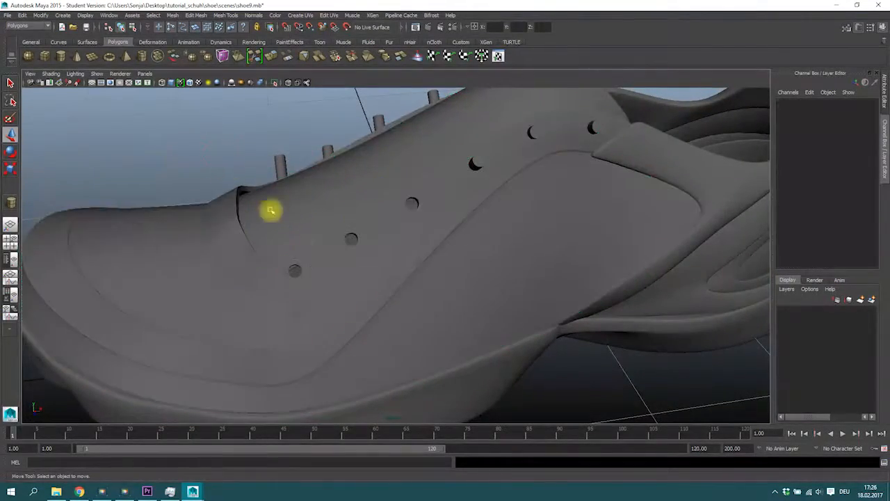
click(332, 262)
alt+drag(247, 171, 314, 285)
key(3)
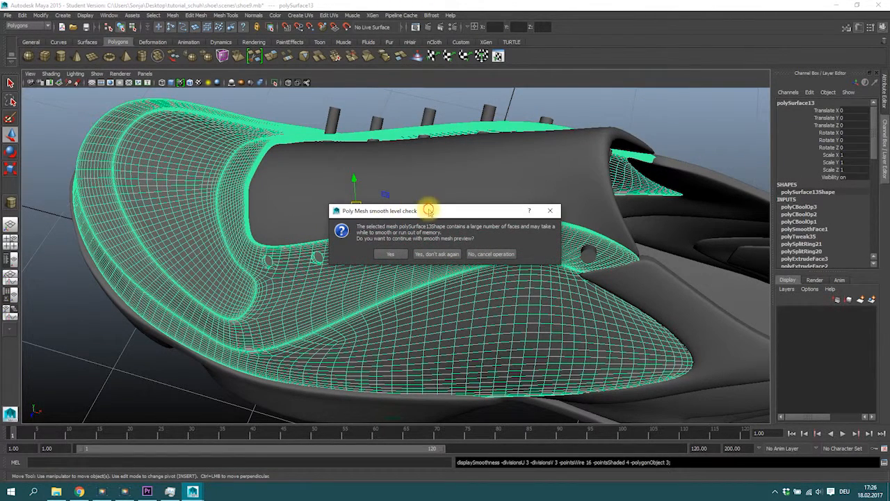
drag(429, 210, 479, 180)
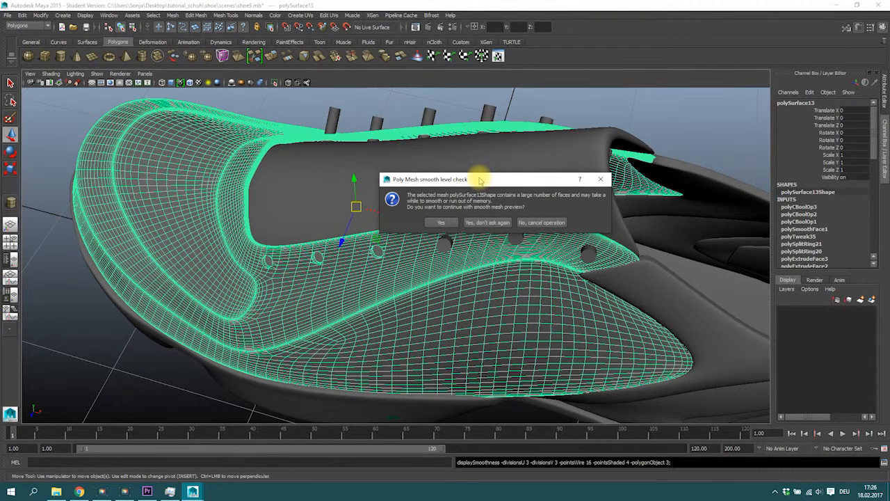
click(541, 222)
Step: Subtract the remaining eyelet cylinders on the first side from the upper with Boolean Difference
alt+drag(521, 233, 334, 166)
click(389, 256)
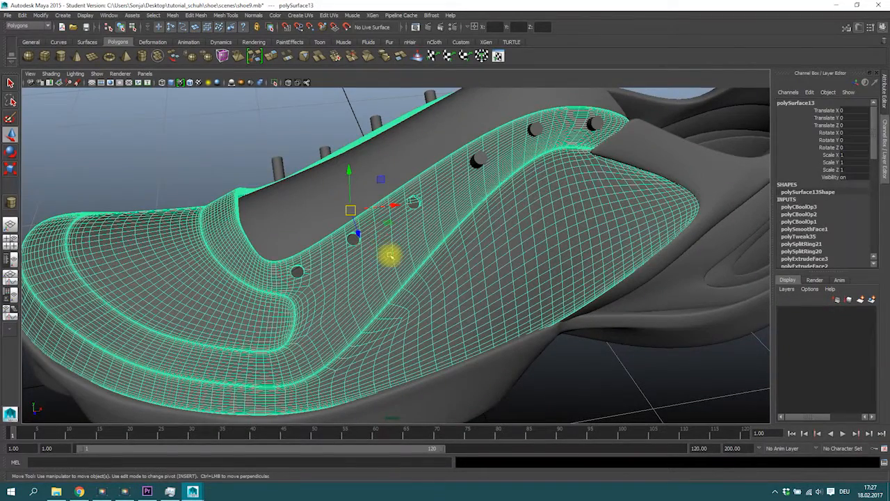
alt+drag(380, 247, 473, 195)
click(441, 210)
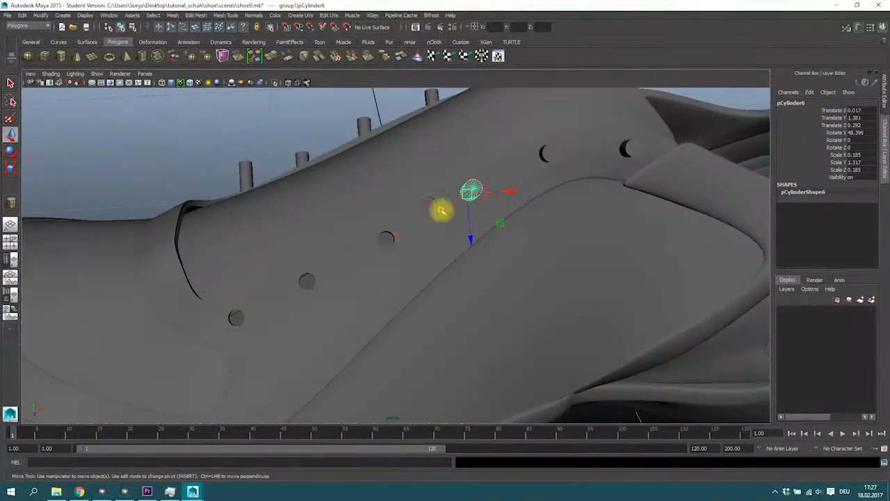
alt+drag(419, 277, 460, 250)
click(473, 212)
shift+click(493, 180)
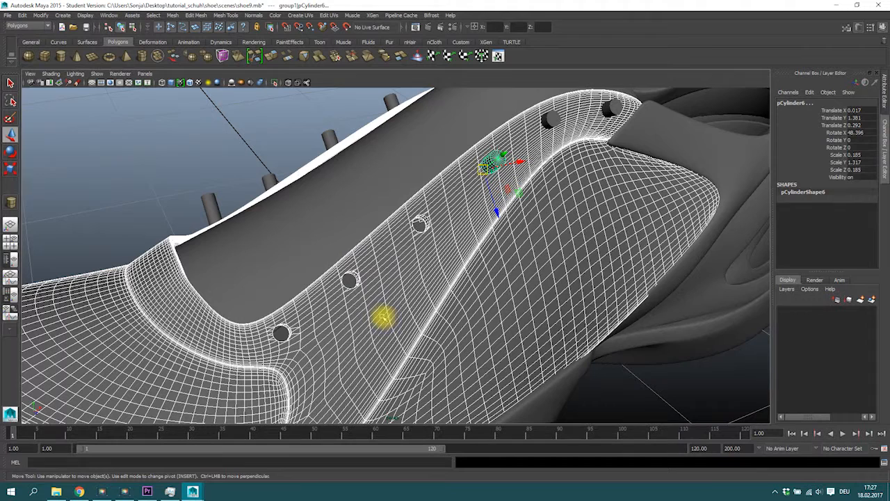
key(g)
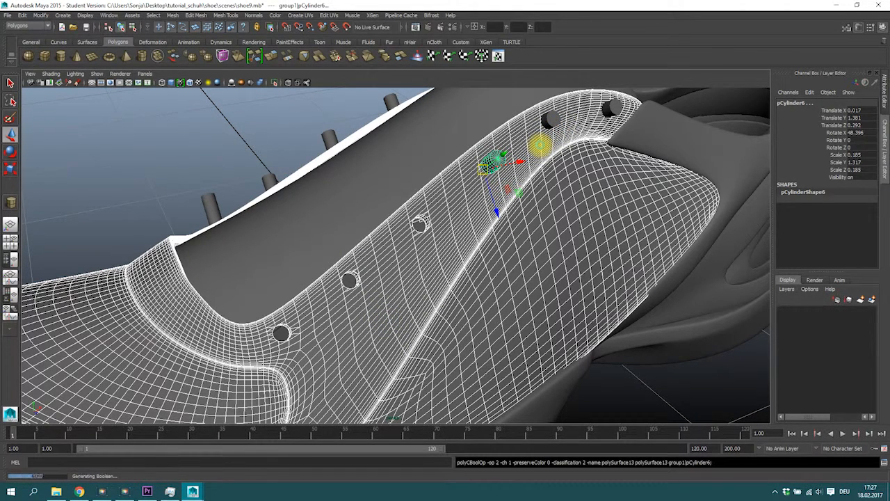
key(g)
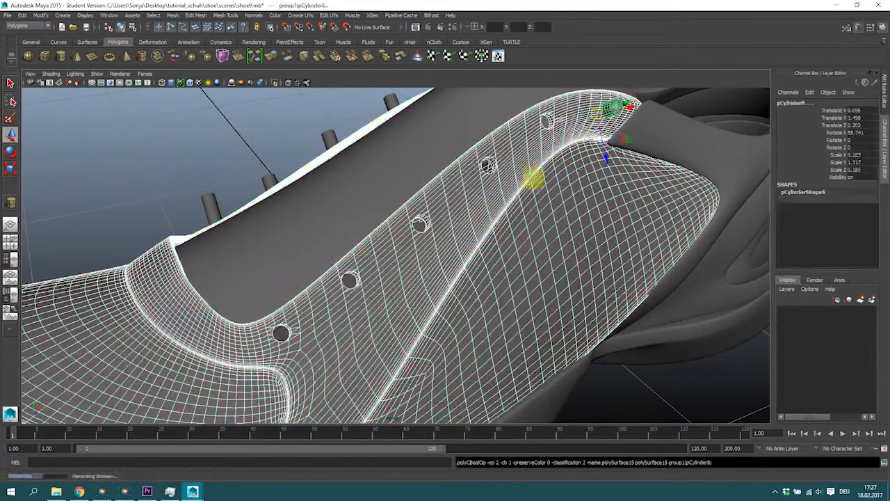
Step: Subtract each mirrored eyelet cylinder on the opposite side from the upper with repeated Boolean Difference
key(g)
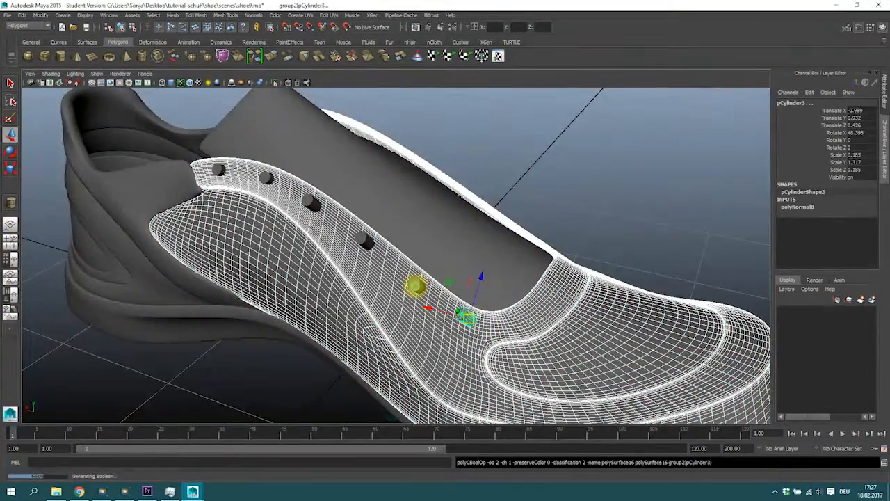
shift+click(415, 286)
key(g)
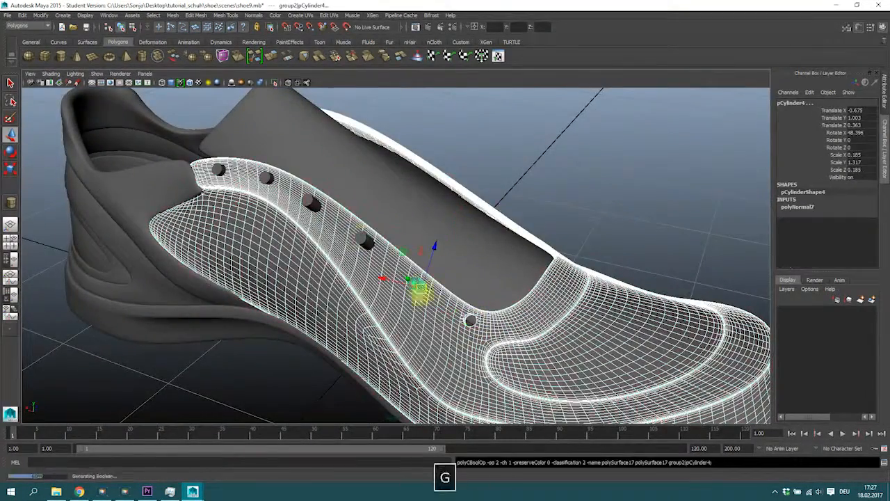
shift+click(365, 242)
key(g)
shift+click(313, 202)
key(g)
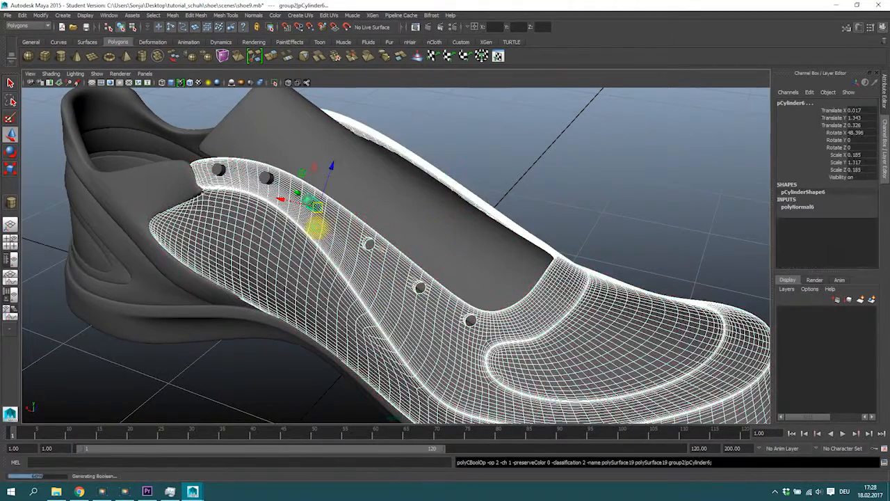
shift+click(266, 179)
key(g)
key(g)
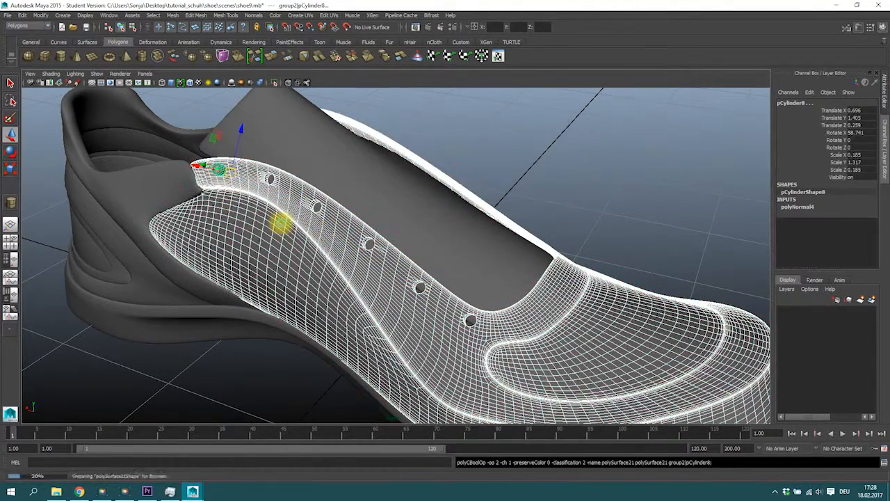
Step: Inspect the punched eyelet holes on the shoe upper
click(554, 227)
alt+drag(554, 227, 364, 255)
alt+right_drag(364, 255, 422, 263)
alt+drag(421, 262, 449, 256)
mouse_move(433, 243)
alt+right_down()
mouse_move(463, 231)
mouse_move(499, 248)
mouse_move(432, 247)
alt+right_up()
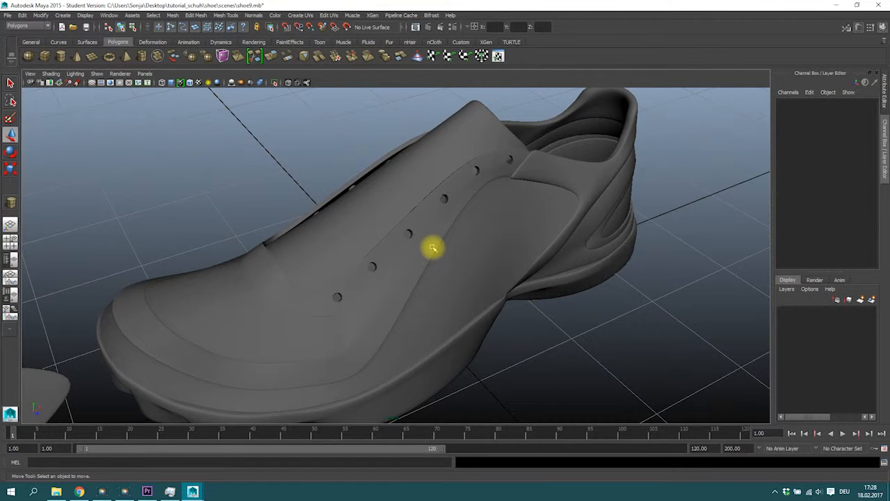
alt+drag(432, 247, 493, 210)
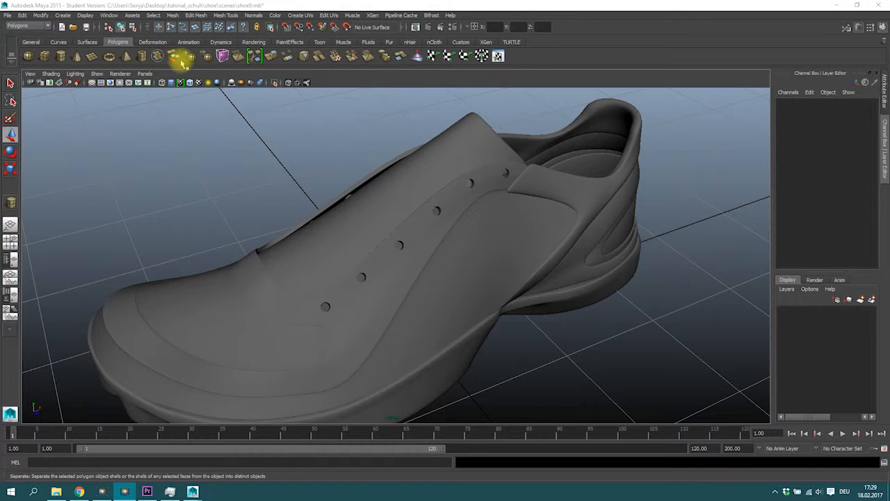
Step: Start an EP curve in top view at the rear eyelet, placing points along the lace path of the reference image
click(61, 43)
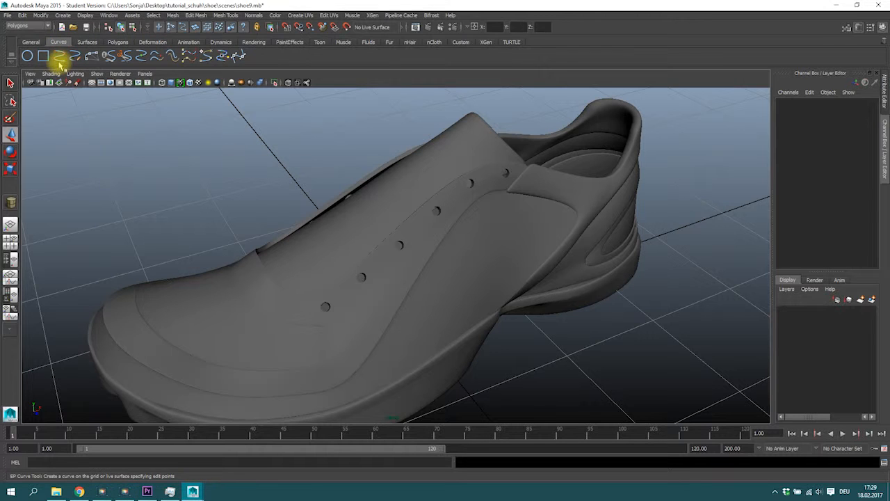
click(61, 57)
alt+drag(286, 135, 231, 157)
key(space)
key(space)
alt+middle_drag(453, 213, 313, 220)
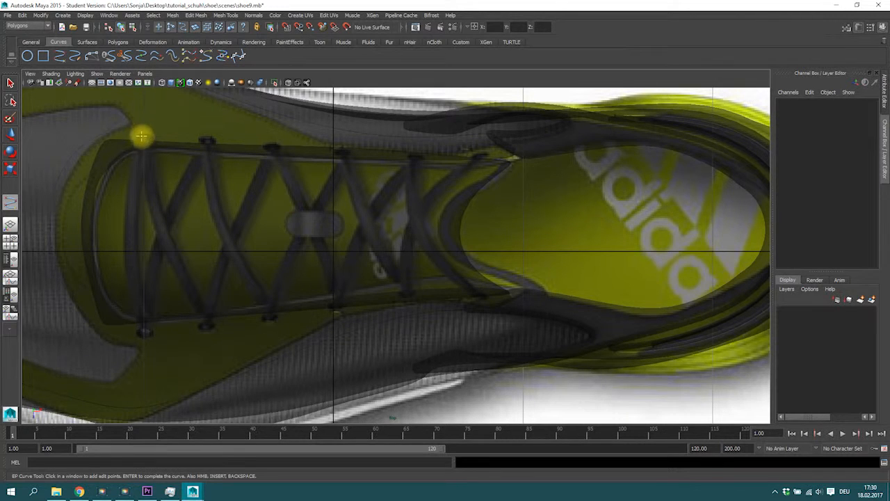
click(484, 152)
click(408, 301)
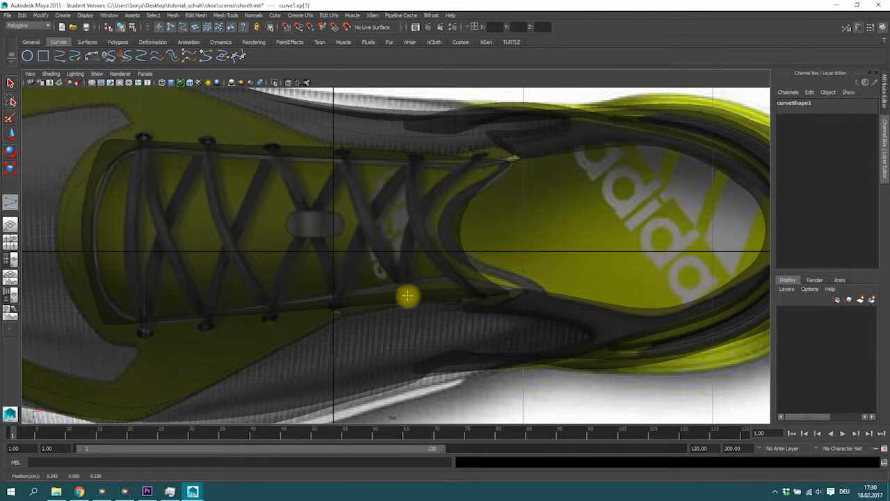
drag(407, 296, 401, 287)
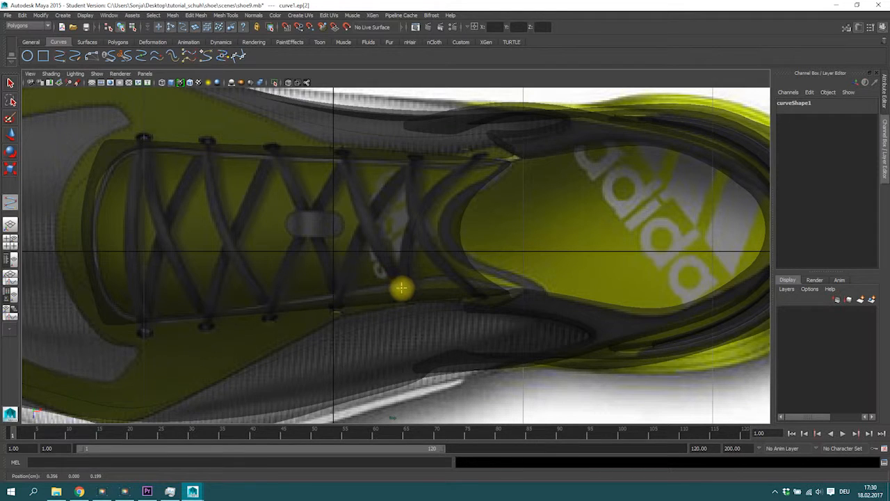
Step: Continue placing EP curve points, zigzagging across the lacing between eyelets toward the rear end of the lace path
click(367, 221)
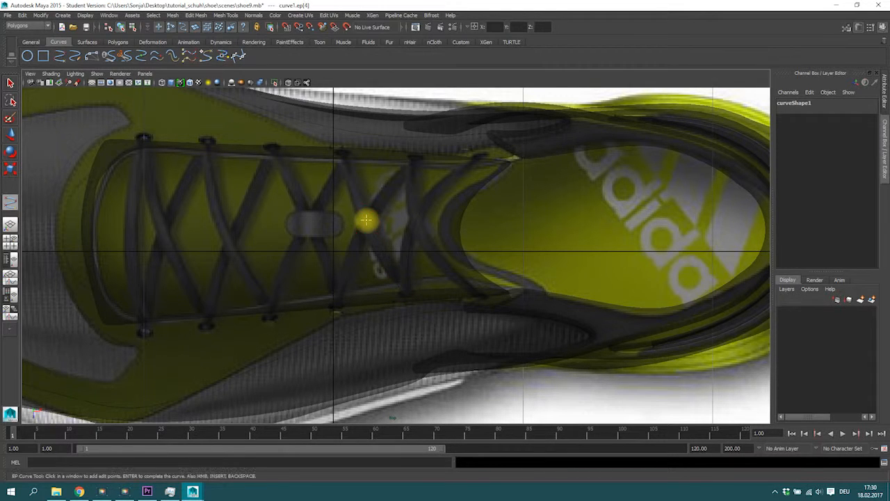
click(348, 156)
click(340, 161)
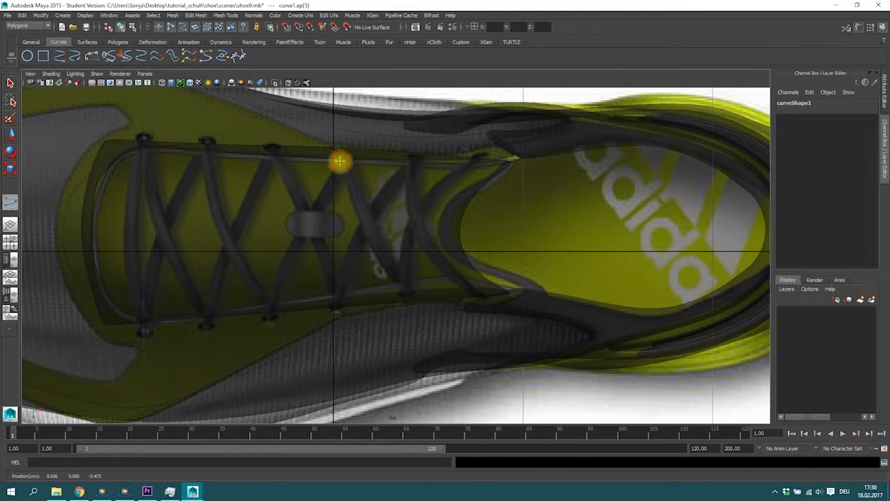
click(307, 226)
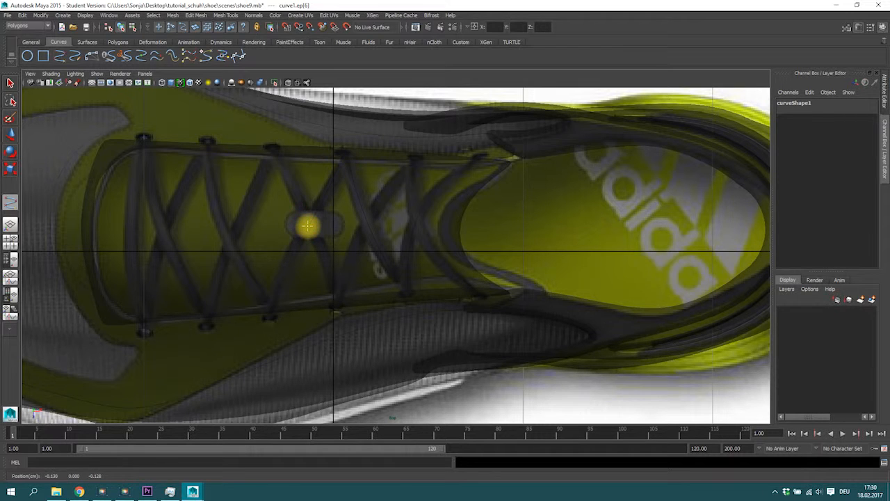
click(291, 291)
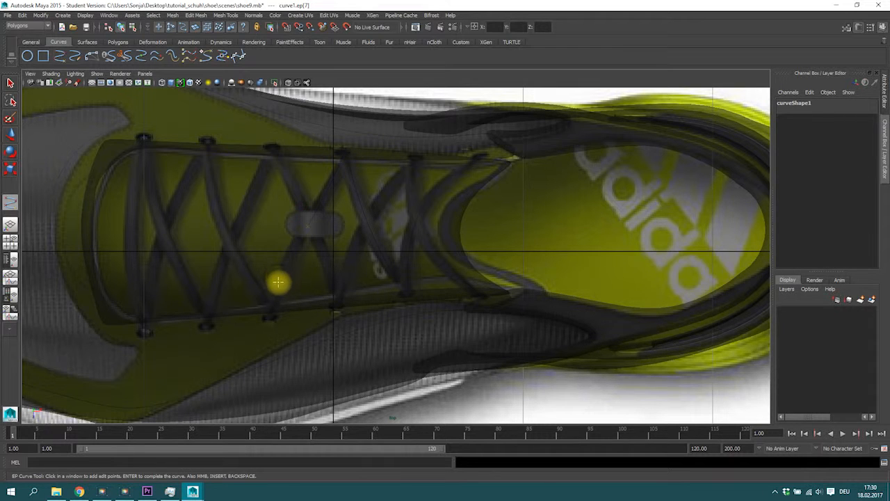
drag(274, 310, 264, 306)
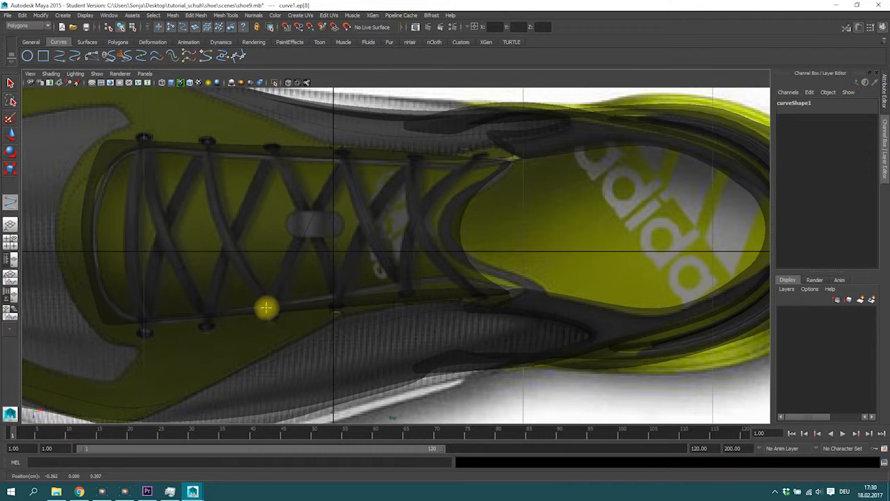
click(237, 246)
drag(228, 240, 225, 236)
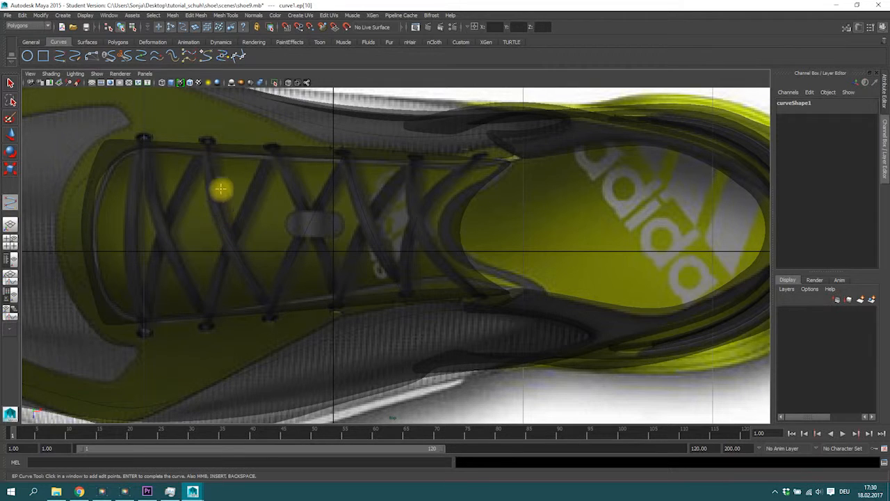
click(210, 144)
drag(210, 144, 210, 141)
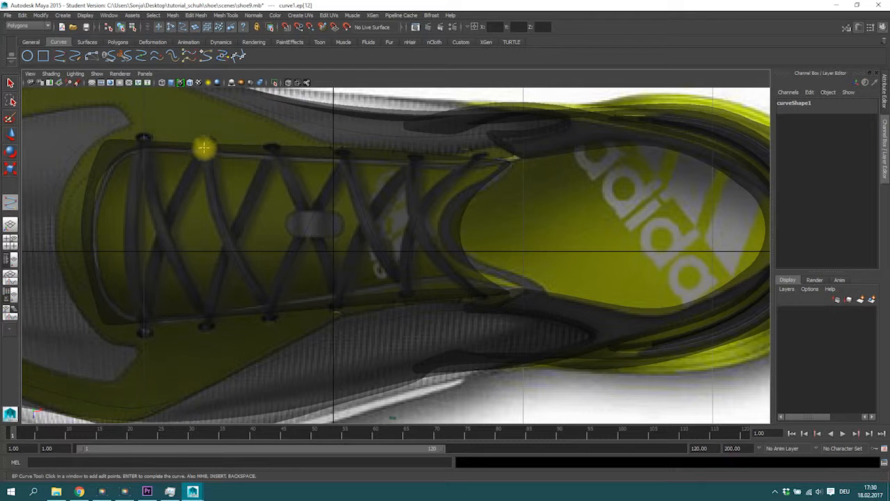
drag(161, 231, 161, 235)
drag(149, 330, 139, 327)
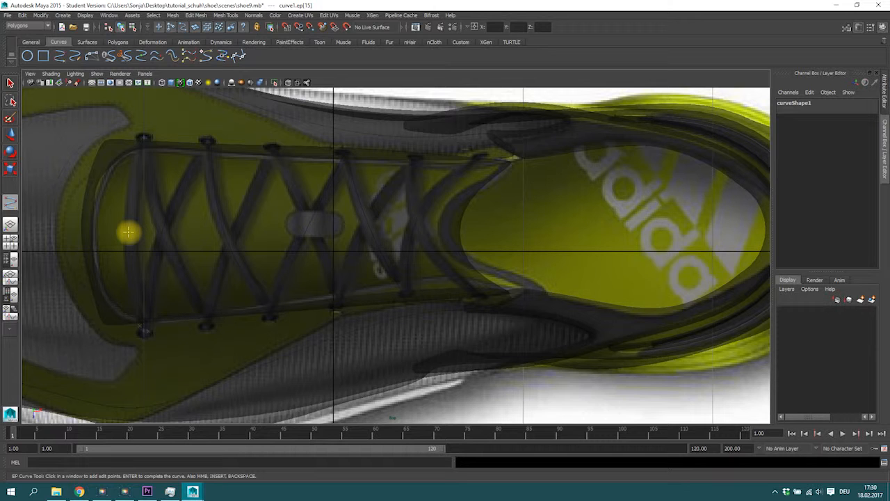
drag(125, 230, 125, 230)
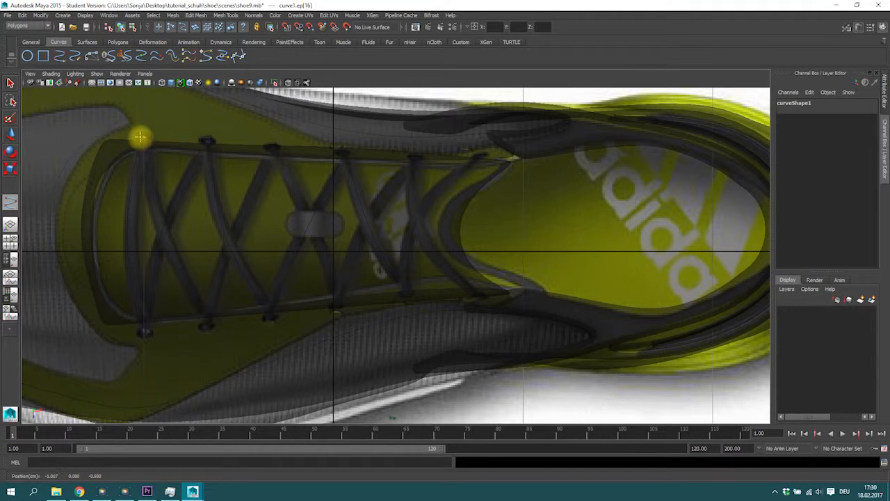
Step: Place the remaining EP curve points zigzagging back toward the tongue along the lace path, then finish the curve
click(146, 140)
click(164, 235)
click(200, 322)
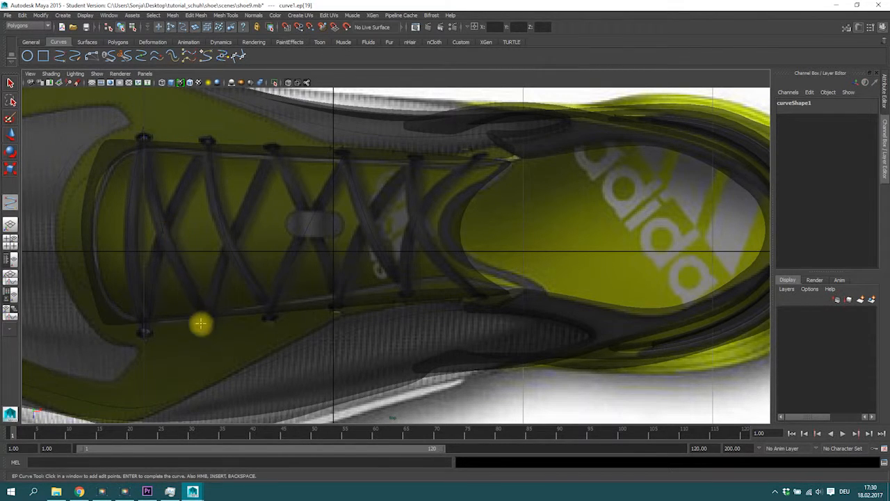
drag(201, 324, 210, 323)
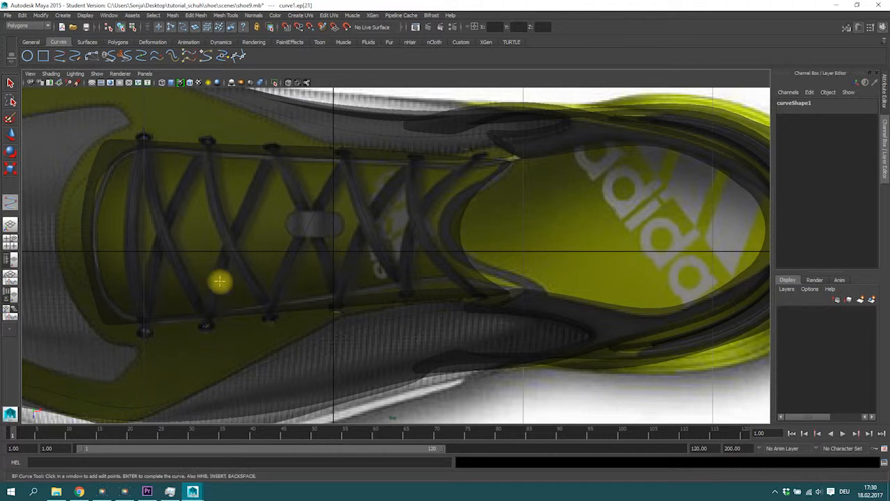
click(231, 238)
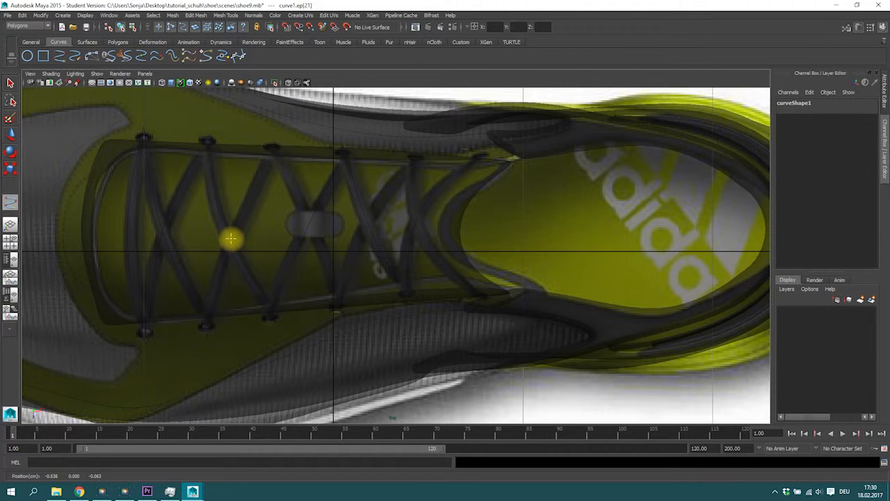
click(231, 239)
click(268, 152)
click(272, 151)
drag(308, 227, 315, 234)
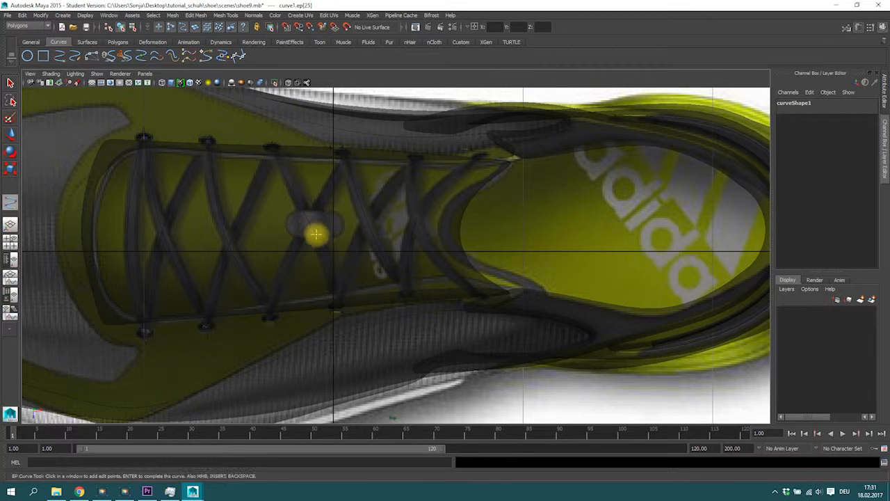
drag(333, 298, 336, 312)
click(363, 226)
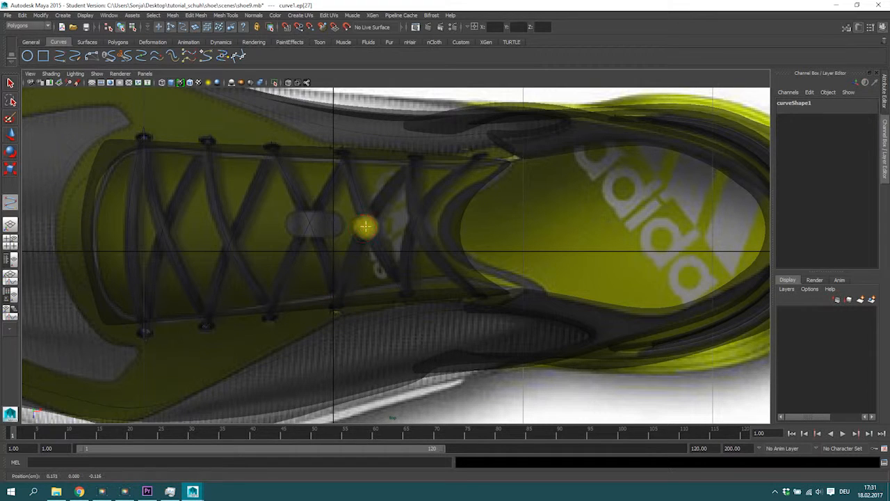
drag(410, 159, 415, 161)
drag(418, 228, 418, 228)
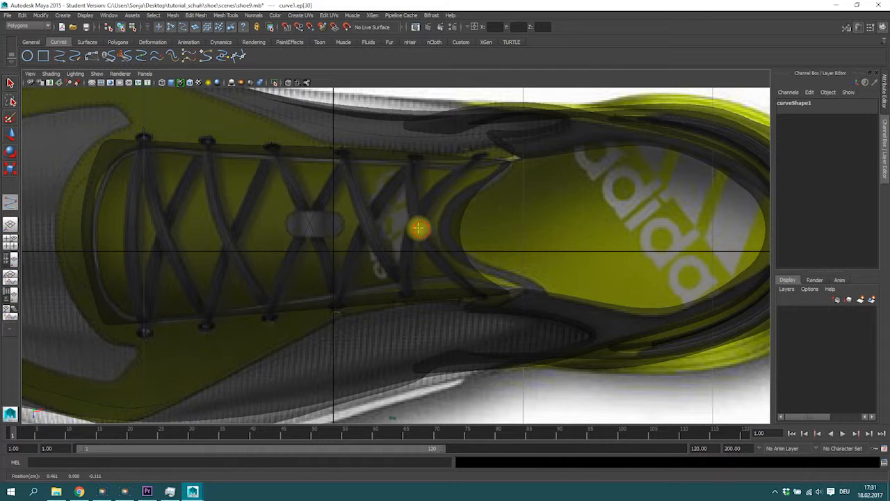
click(460, 269)
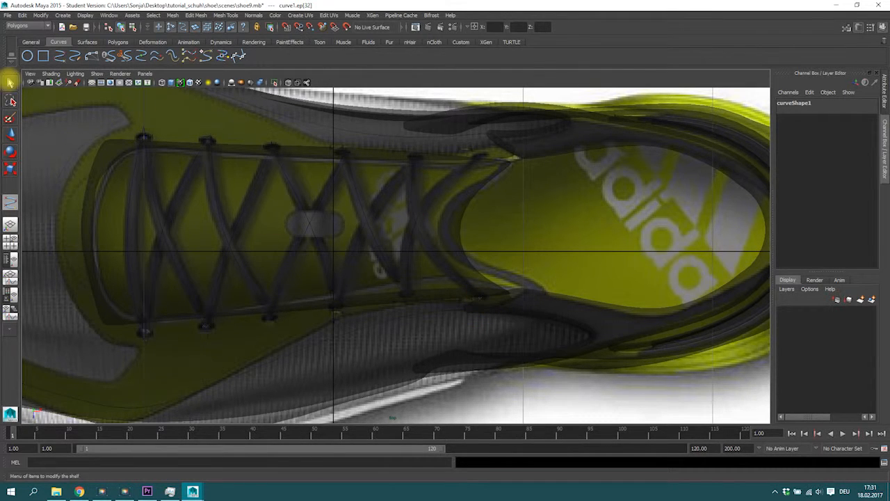
click(11, 83)
Step: In the four-view layout, move and rotate the lace curve in side view so it sits on top of the shoe's lacing area
key(space)
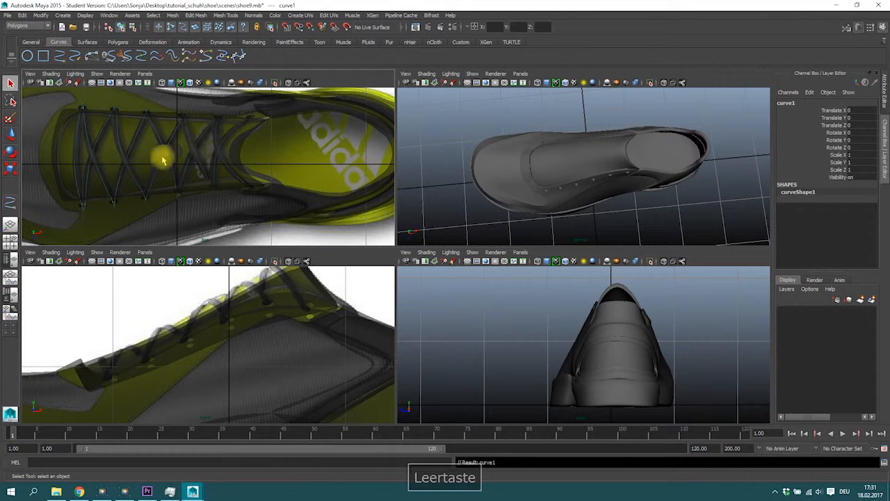
key(w)
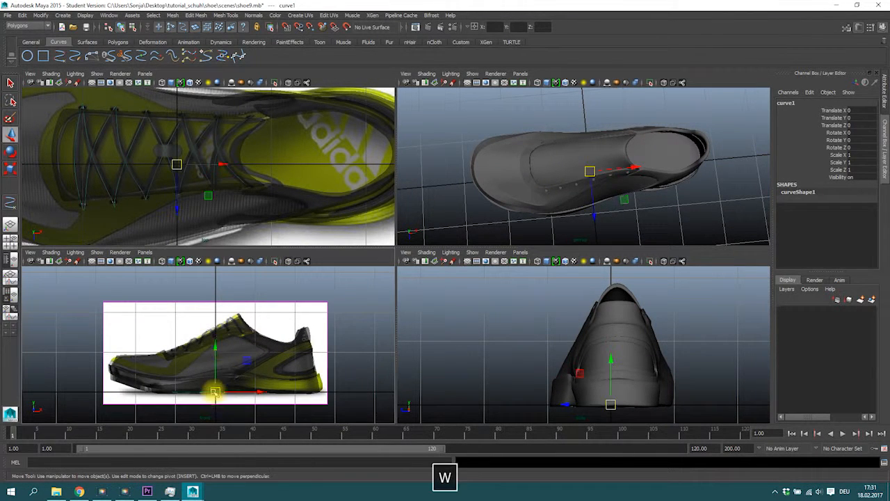
drag(216, 311, 189, 320)
key(e)
key(w)
mouse_move(192, 313)
middle_down()
mouse_move(182, 296)
mouse_move(190, 300)
middle_up()
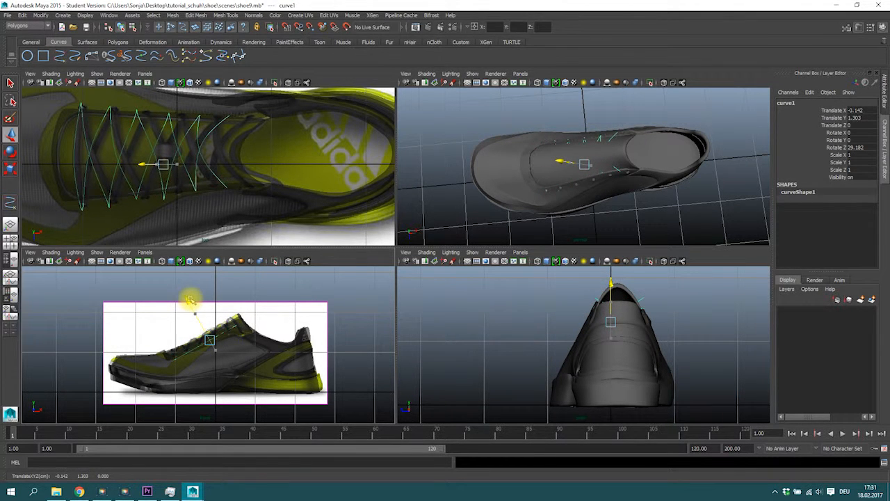
Step: Scale the lace curve to about 1.113 in X and reposition it over the eyelets in side view
key(r)
middle_drag(193, 156, 214, 164)
key(w)
key(r)
key(w)
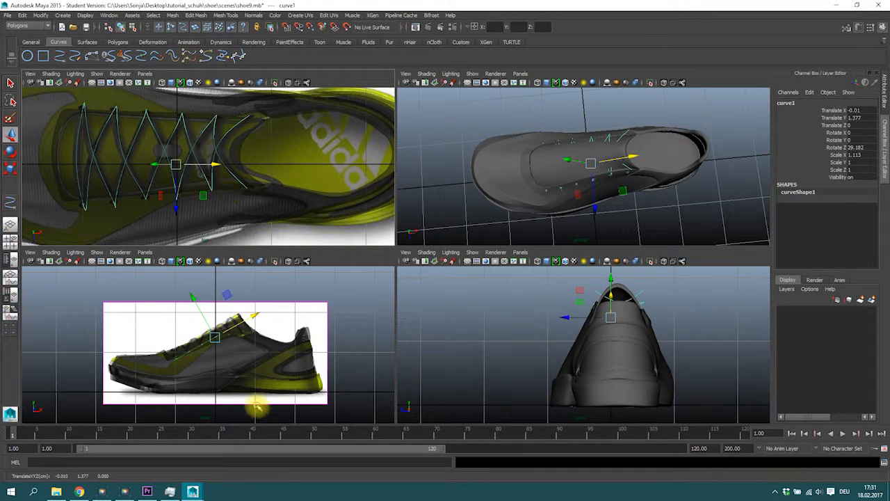
middle_drag(215, 348, 188, 299)
Step: Switch to editing the curve's control vertices in a maximized perspective view and pull CVs down into the rear eyelet holes
alt+right_drag(616, 149, 647, 182)
alt+drag(647, 182, 575, 110)
alt+drag(596, 143, 605, 169)
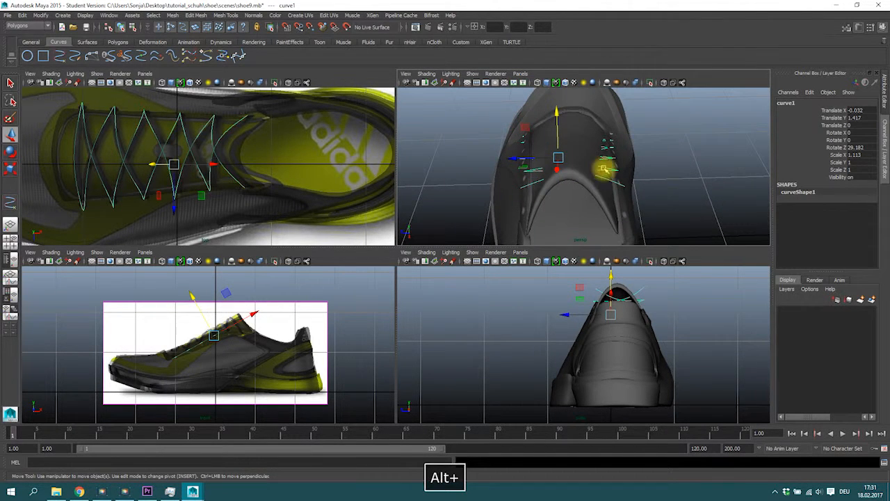
right_drag(604, 169, 596, 176)
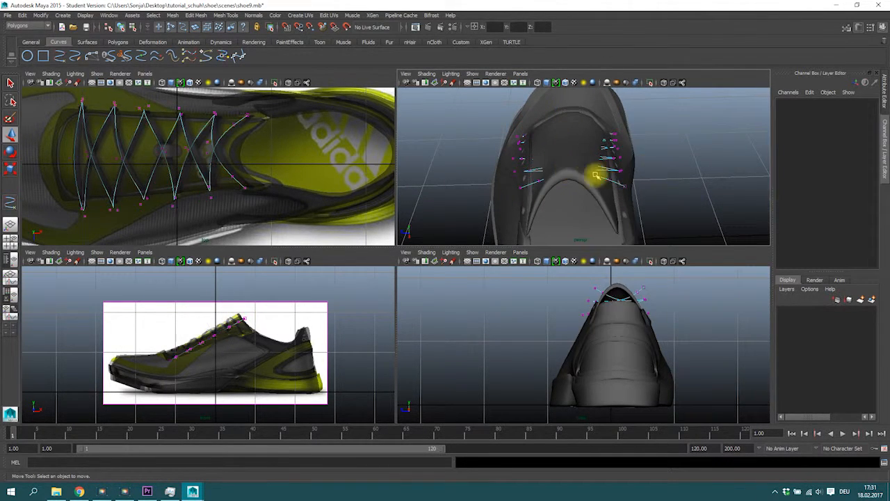
key(space)
alt+drag(423, 181, 390, 174)
drag(333, 136, 419, 352)
drag(373, 172, 390, 196)
alt+drag(383, 160, 447, 125)
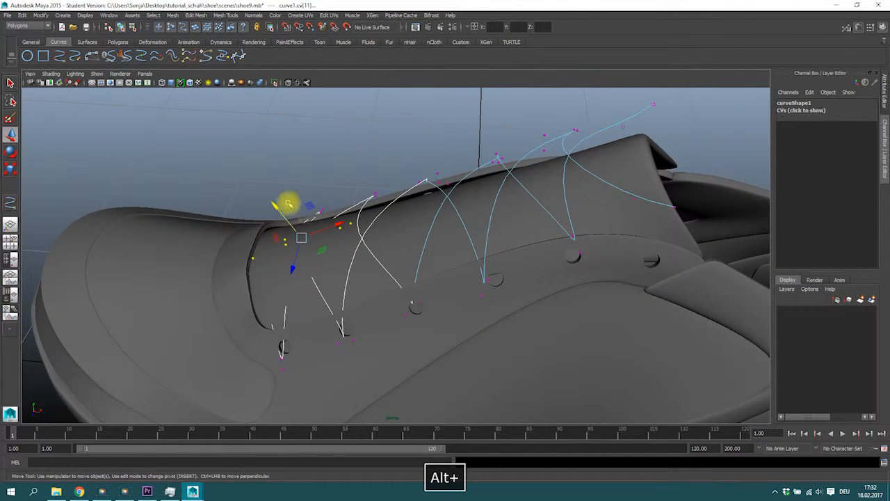
key(alt)
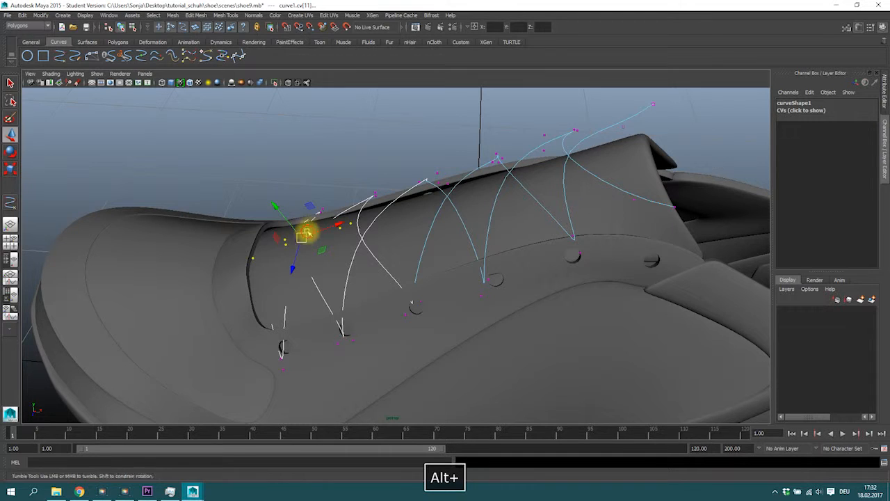
drag(331, 229, 342, 225)
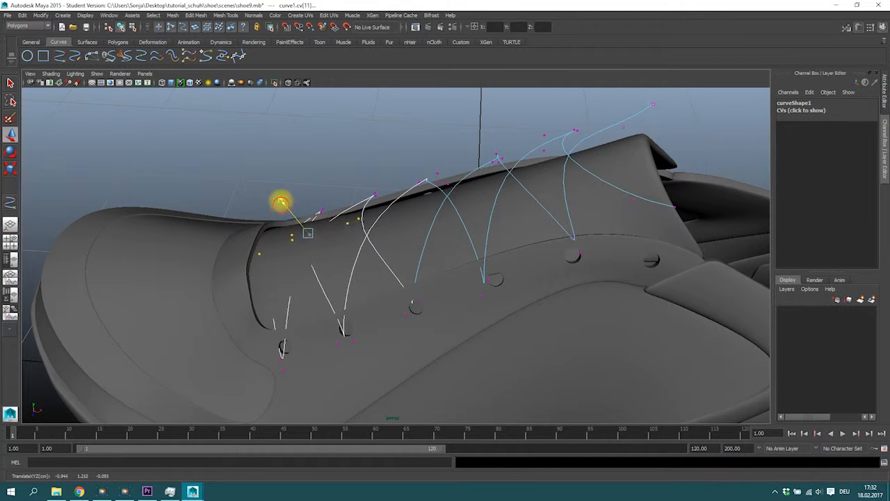
alt+drag(243, 268, 260, 253)
drag(224, 202, 220, 201)
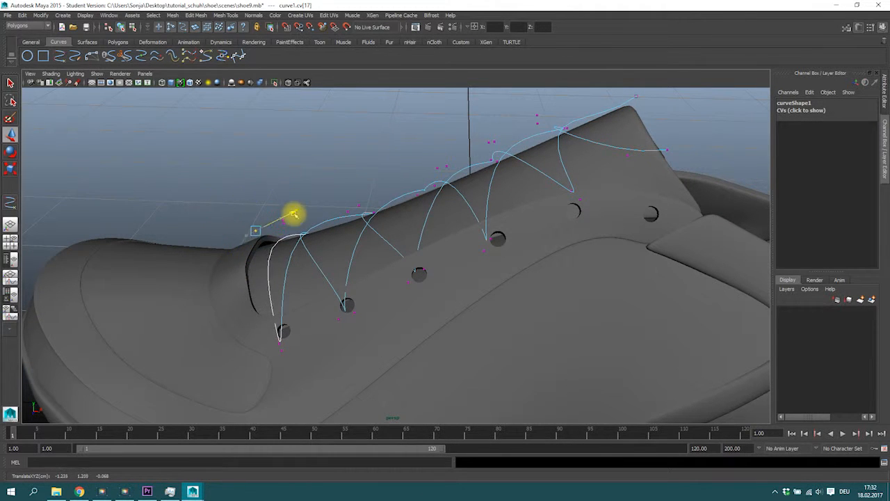
Step: Pull more lace curve CVs down into the eyelet holes along the shoe's near side
alt+drag(304, 233, 290, 276)
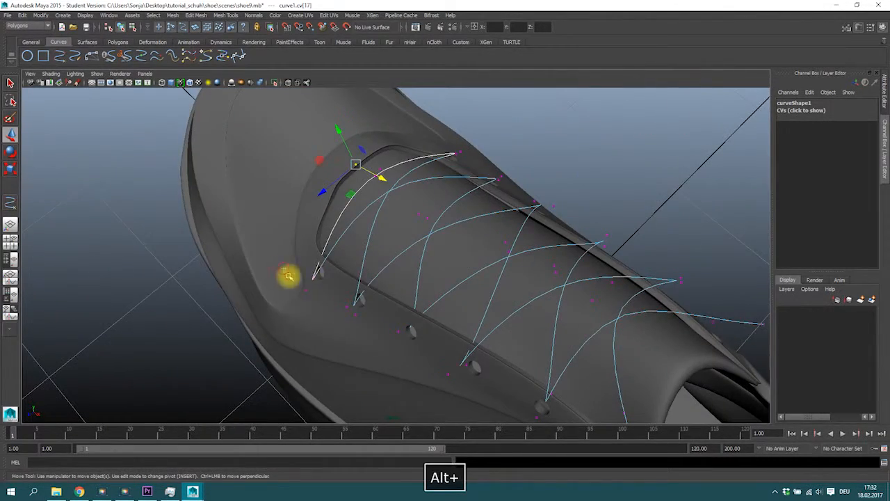
alt+drag(370, 339, 296, 308)
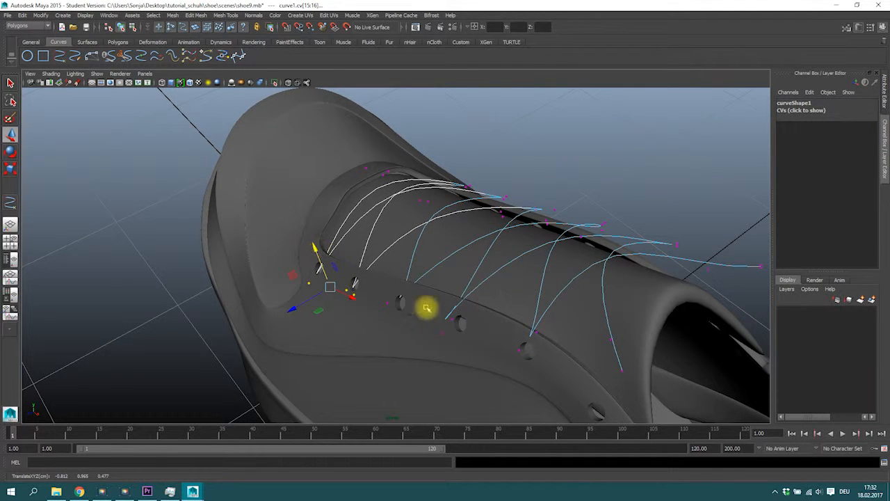
alt+drag(382, 298, 368, 252)
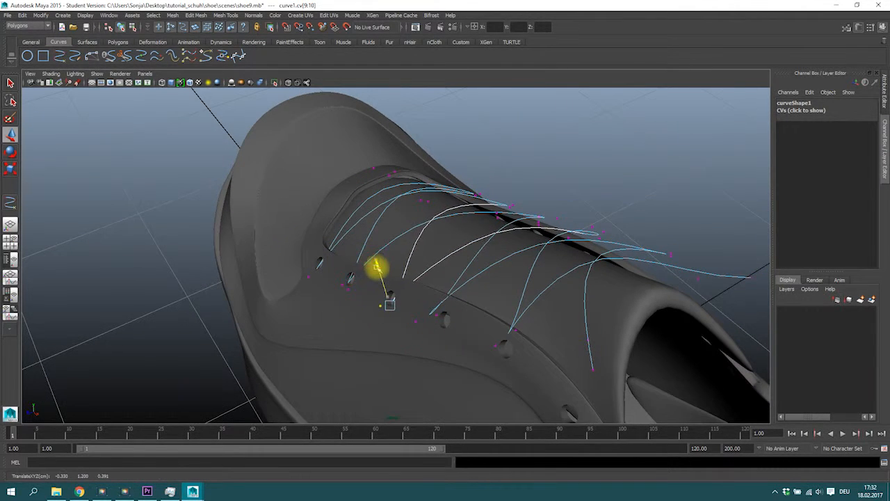
alt+drag(442, 313, 468, 299)
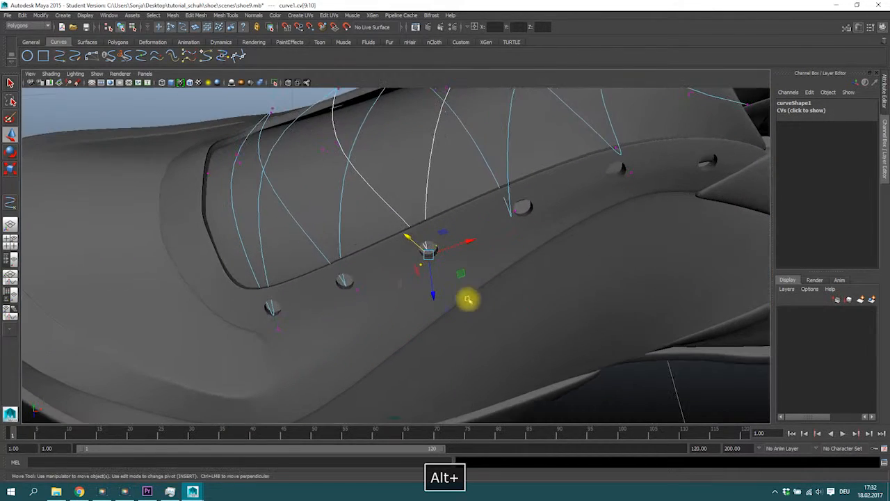
alt+drag(349, 302, 330, 258)
alt+drag(591, 204, 429, 332)
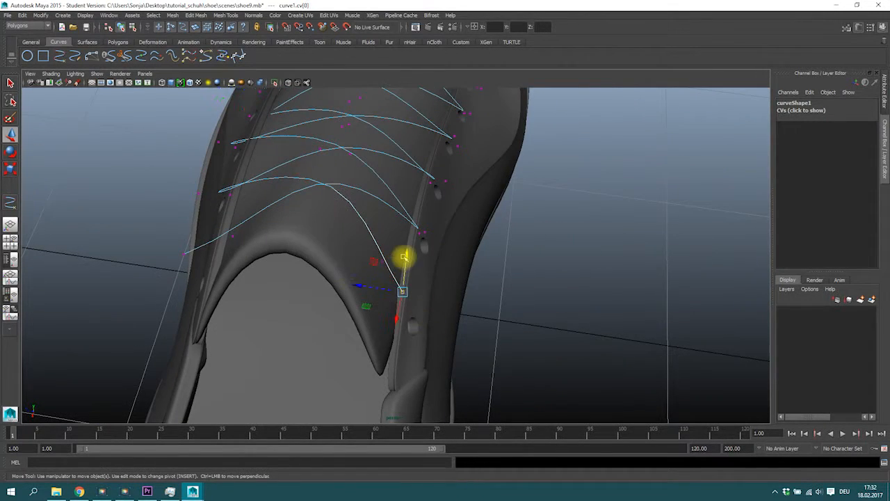
alt+drag(416, 300, 367, 261)
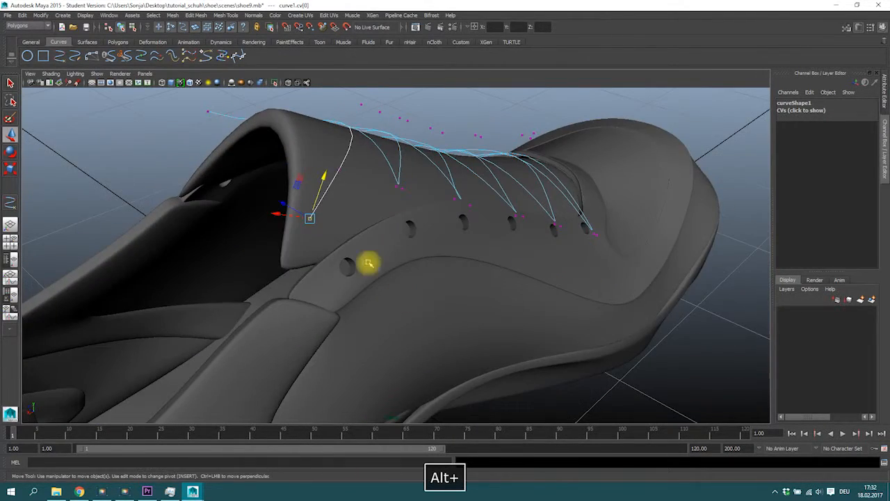
drag(311, 219, 374, 279)
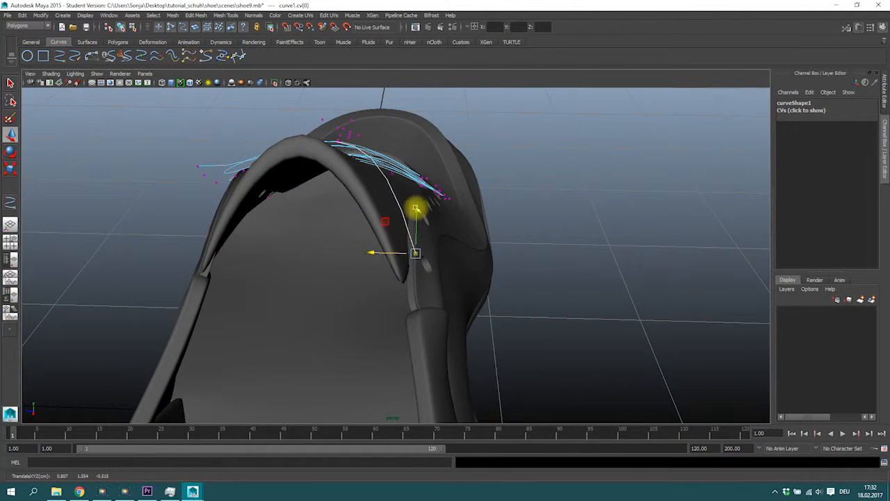
alt+drag(413, 233, 316, 235)
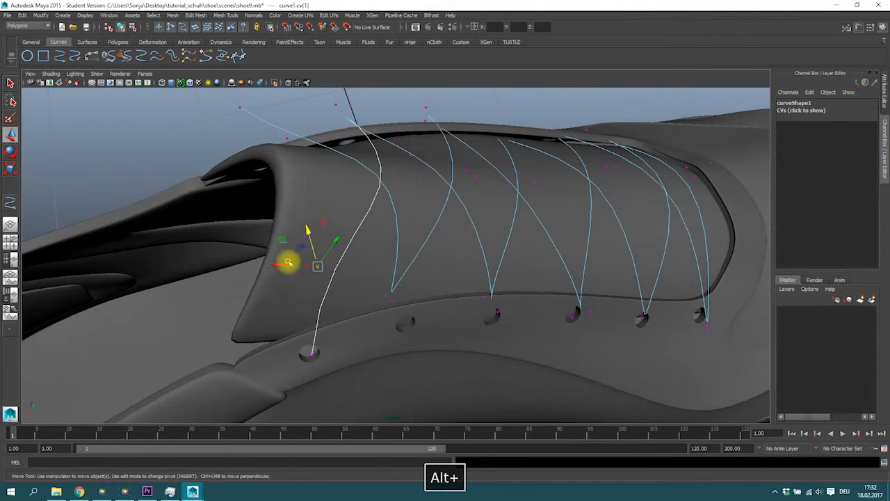
Step: Move the CVs at the front of the lace curve so the curve dips into the front eyelet holes
alt+drag(298, 264, 213, 292)
click(276, 278)
alt+drag(266, 284, 369, 289)
drag(566, 197, 541, 209)
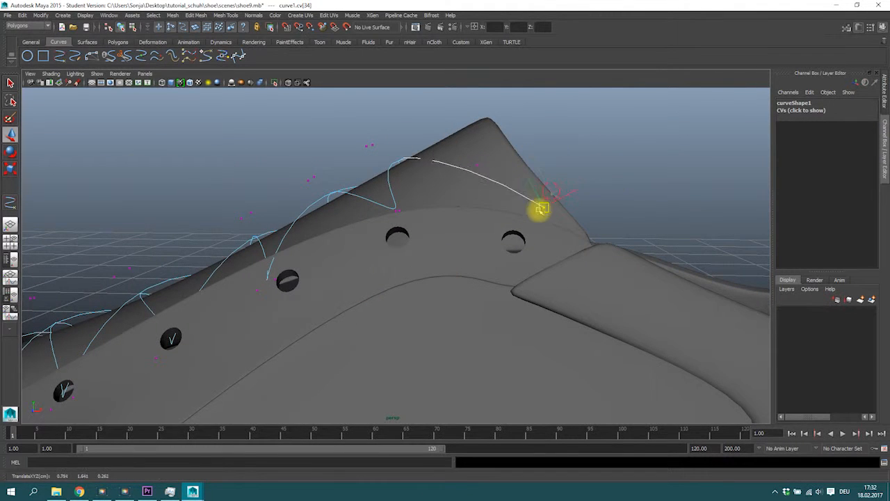
alt+drag(514, 238, 446, 253)
alt+drag(446, 252, 435, 242)
drag(410, 186, 431, 256)
alt+drag(431, 256, 493, 280)
drag(467, 245, 396, 292)
drag(288, 241, 276, 217)
mouse_move(322, 234)
alt+mouse_down()
mouse_move(312, 247)
mouse_move(287, 232)
mouse_move(302, 267)
mouse_move(312, 270)
mouse_move(350, 232)
mouse_move(294, 185)
mouse_move(292, 226)
mouse_move(248, 232)
mouse_move(258, 243)
mouse_move(253, 237)
mouse_move(344, 240)
mouse_move(334, 236)
alt+mouse_up()
drag(284, 206, 298, 224)
alt+drag(298, 222, 351, 203)
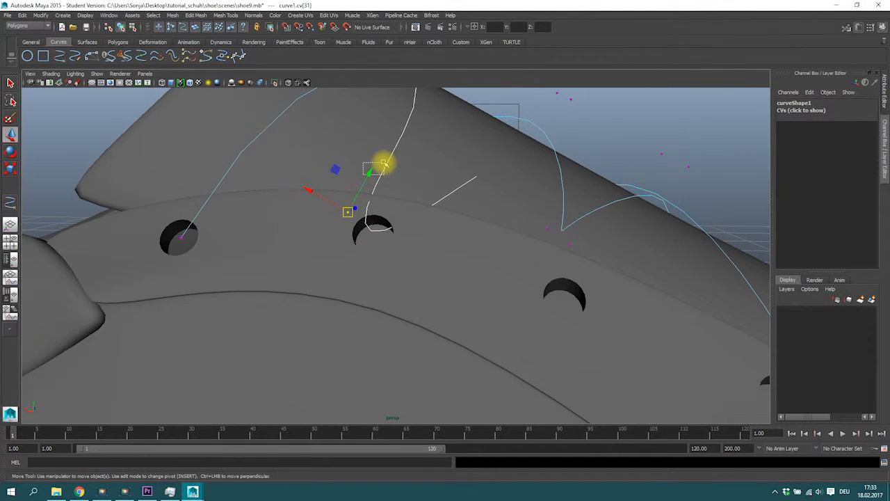
Step: Refine the remaining lace curve CVs so every crossing enters its eyelet hole cleanly
drag(384, 163, 344, 202)
click(383, 163)
click(384, 168)
right_drag(387, 167, 346, 173)
click(355, 192)
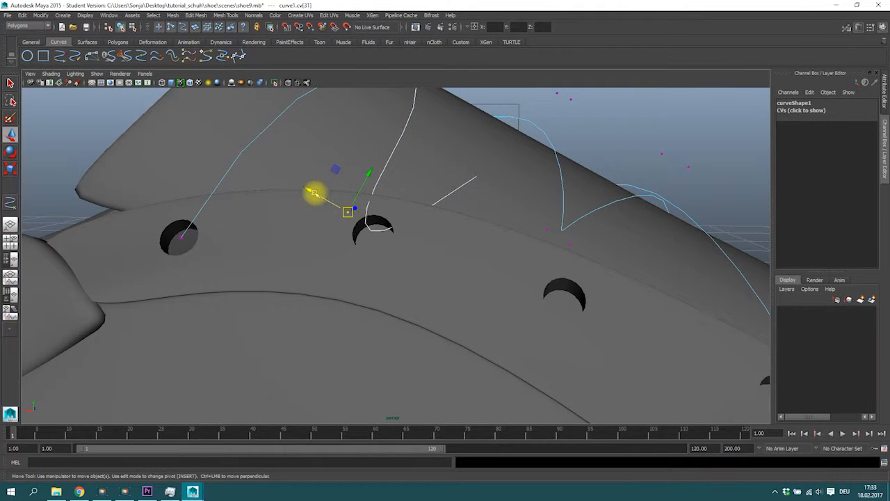
alt+drag(350, 211, 377, 134)
alt+drag(315, 219, 638, 220)
alt+drag(572, 251, 304, 247)
drag(242, 216, 409, 292)
click(403, 326)
alt+drag(404, 332, 238, 268)
click(406, 241)
click(306, 246)
alt+drag(405, 240, 379, 174)
click(413, 243)
click(258, 202)
drag(379, 174, 389, 145)
alt+drag(619, 231, 383, 316)
click(419, 264)
alt+drag(466, 248, 391, 225)
click(451, 278)
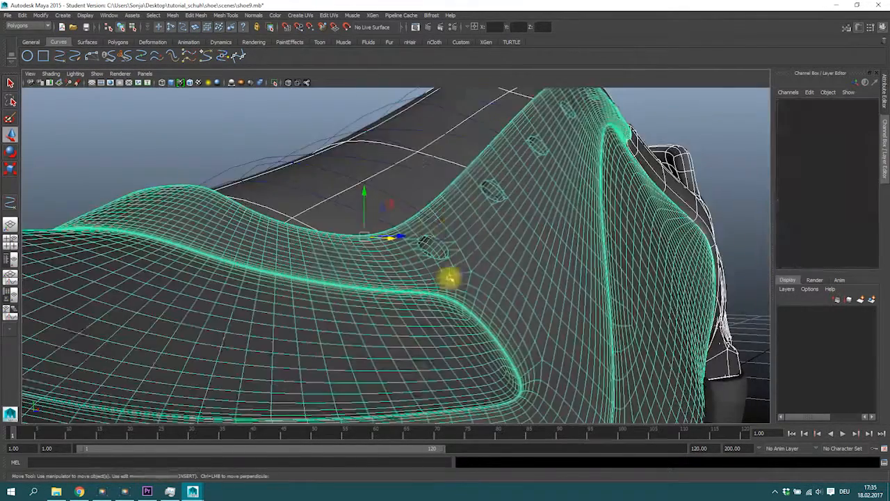
alt+drag(451, 278, 382, 264)
click(366, 229)
alt+drag(366, 229, 383, 262)
click(536, 135)
click(556, 260)
right_drag(352, 254, 358, 173)
drag(358, 174, 410, 303)
alt+drag(367, 205, 376, 240)
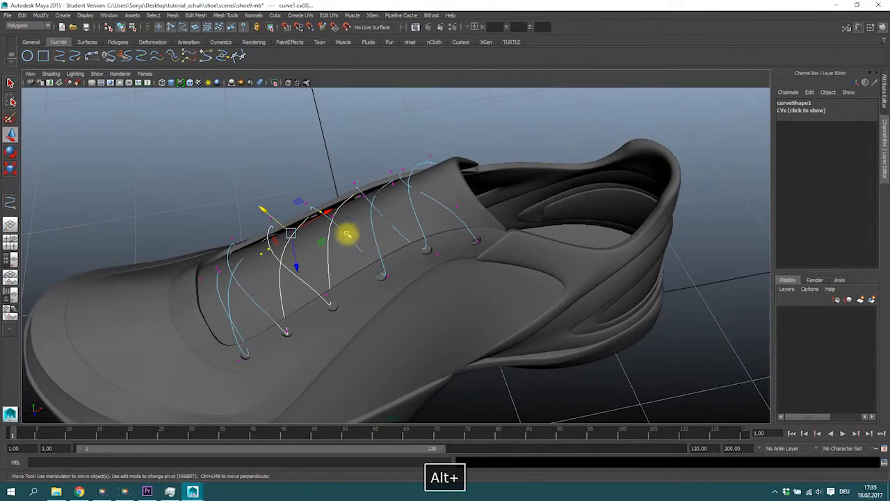
Step: Save the scene, continuing past the student version notice
key(ctrl+s)
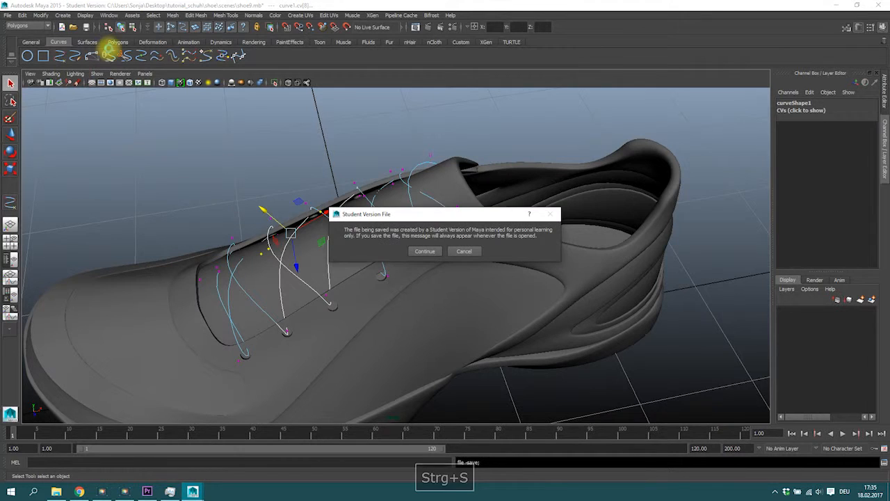
click(435, 250)
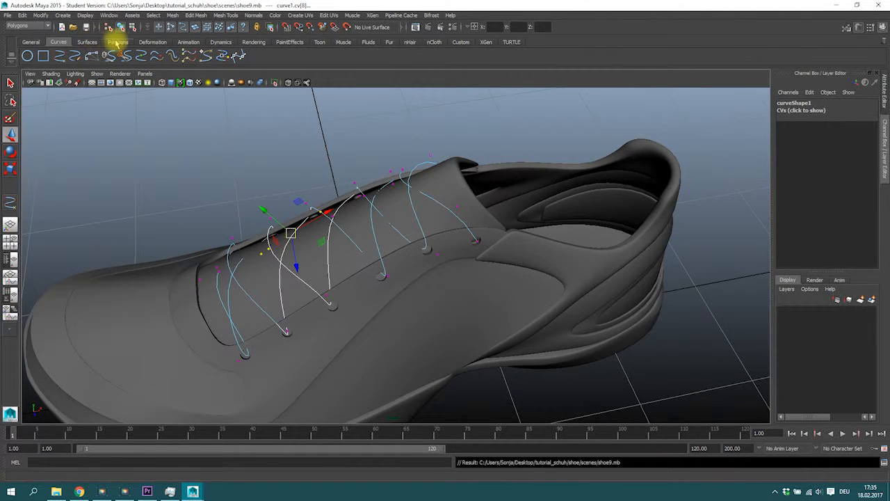
Step: Draw a polygon cylinder on the grid beside the shoe with the Cylinder tool
click(116, 42)
click(61, 57)
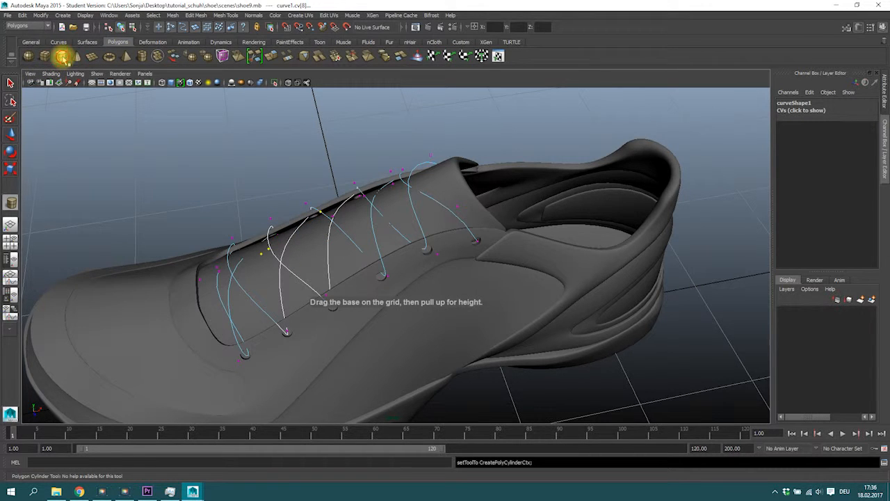
alt+drag(551, 319, 526, 347)
alt+right_drag(527, 348, 489, 362)
drag(491, 337, 497, 317)
alt+drag(498, 318, 658, 282)
Step: Set the cylinder's Subdivisions Axis to 6 and Subdivisions Caps to 0
click(800, 206)
double_click(845, 229)
text(5)
key(Return)
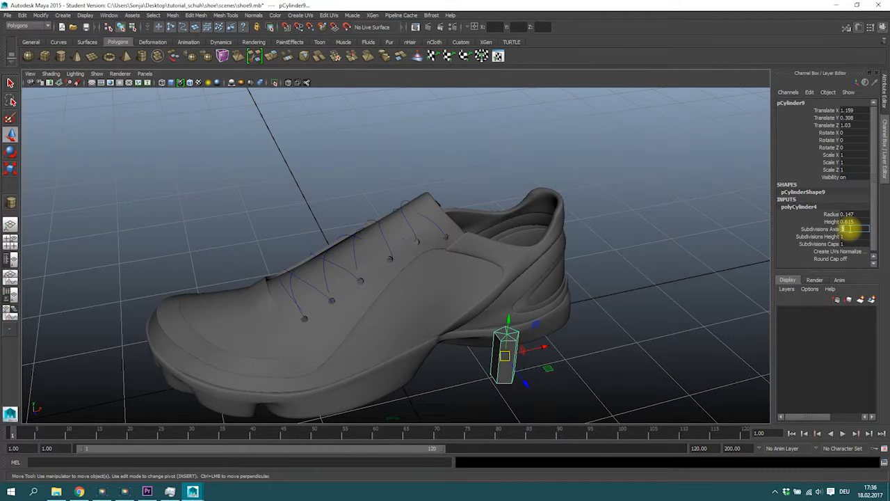
text(4)
key(Return)
key(w)
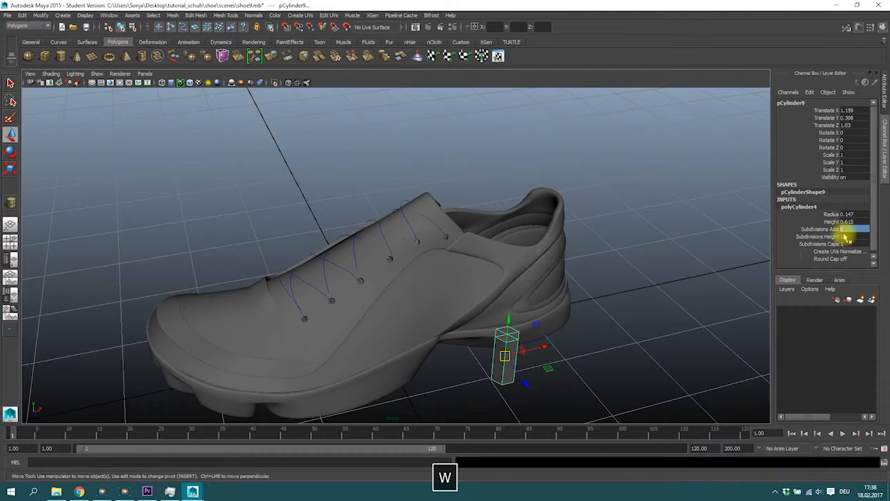
key(Return)
Step: Scale the cylinder to about 0.376 by 0.102 by 0.376
key(r)
drag(508, 320, 443, 241)
key(w)
key(w)
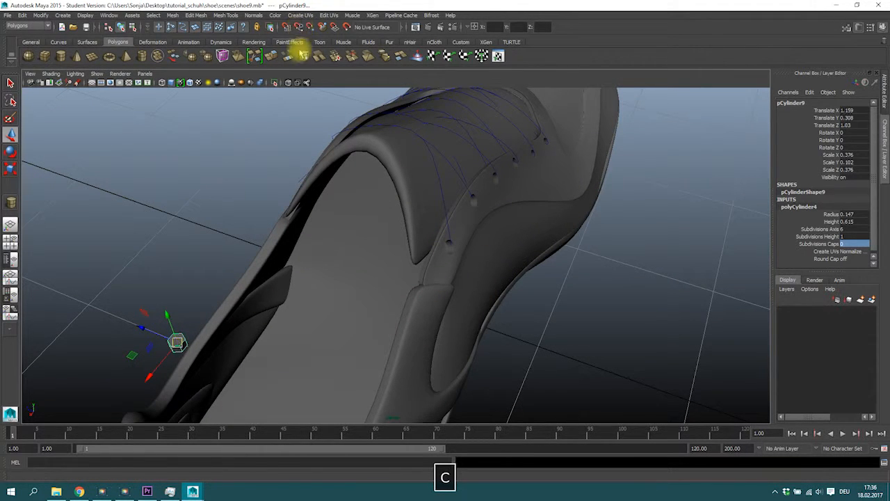
Step: Snap the cylinder onto the lace curve's starting end near the frontmost eyelet
middle_drag(459, 222, 449, 225)
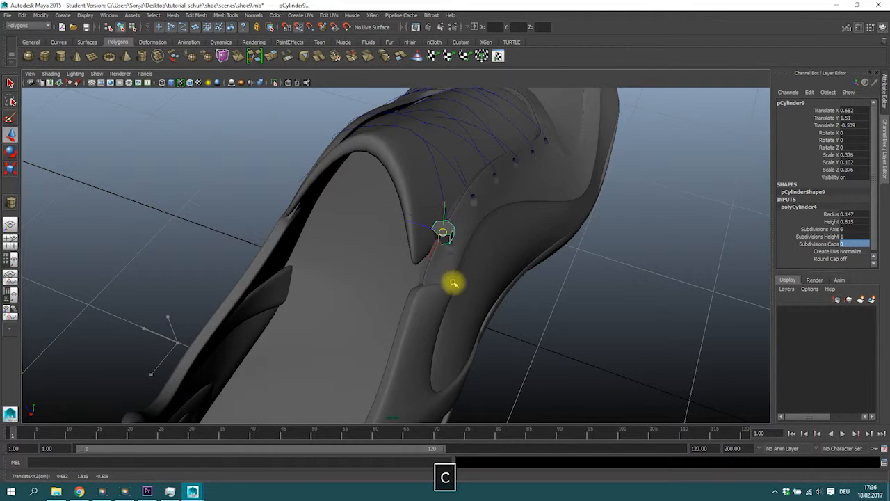
alt+drag(477, 232, 425, 228)
alt+right_drag(425, 229, 443, 202)
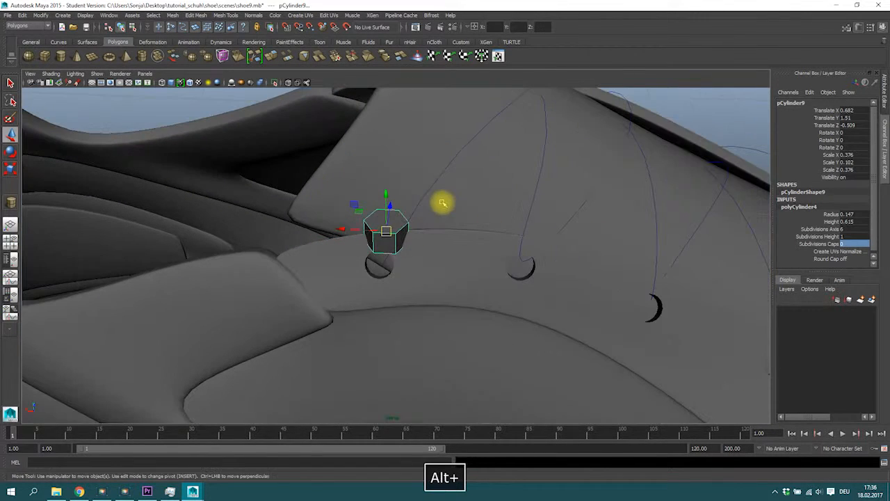
middle_drag(429, 193, 417, 216)
alt+drag(443, 233, 415, 255)
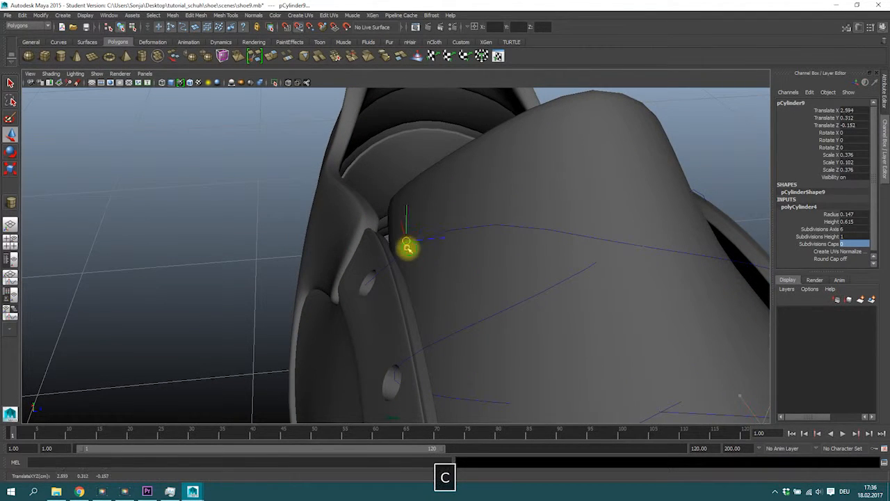
middle_drag(405, 252, 391, 267)
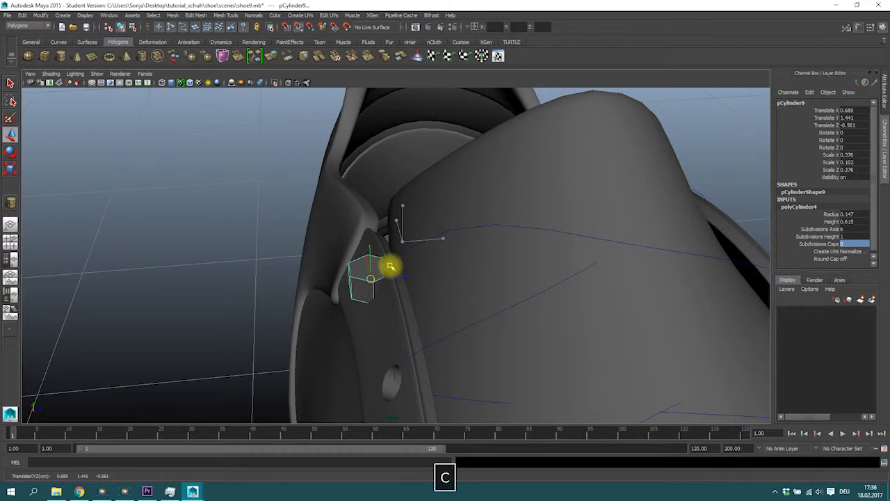
alt+drag(393, 280, 417, 263)
Step: Rotate the cylinder to follow the curve and scale it to about 0.158 by 0.043 by 0.158
key(r)
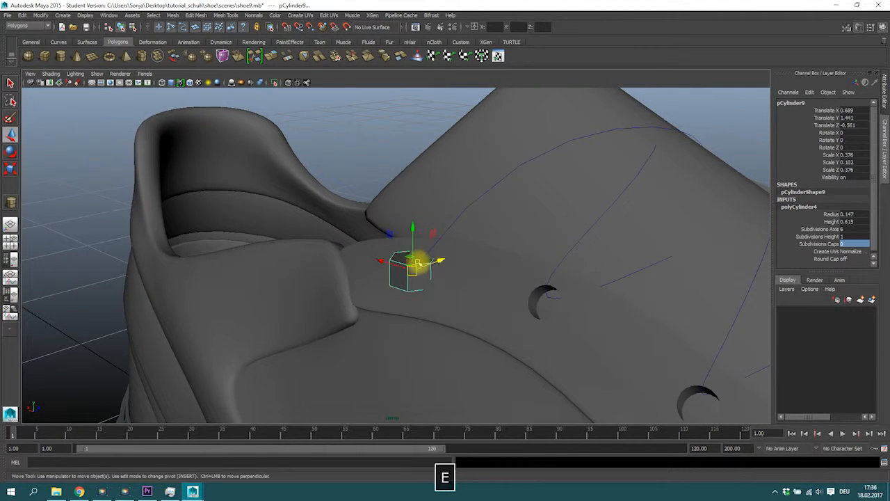
key(e)
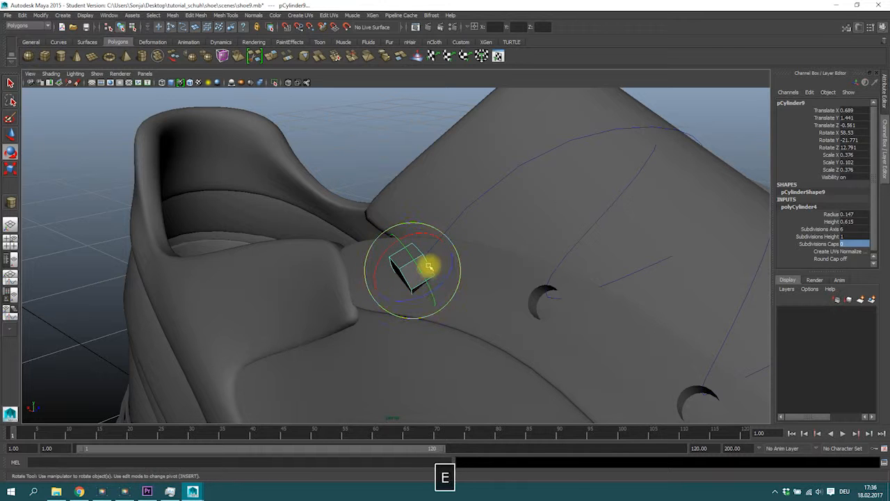
key(r)
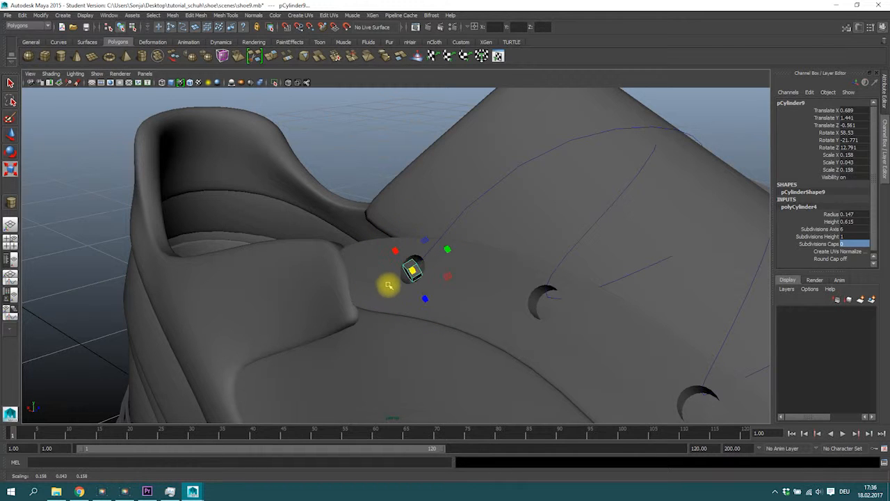
alt+drag(415, 301, 467, 255)
key(w)
key(e)
alt+drag(467, 254, 300, 251)
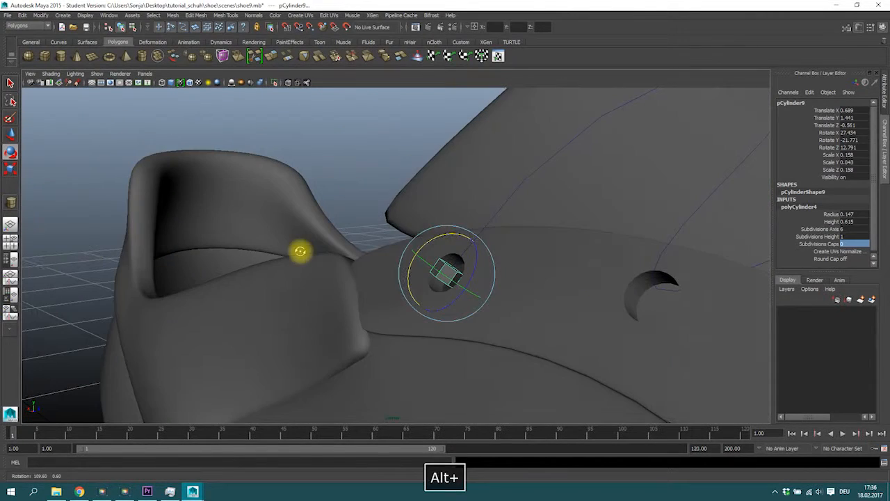
alt+drag(456, 252, 354, 294)
Step: Adjust the cylinder's scale and select its end cap face
key(r)
right_drag(386, 275, 384, 295)
alt+drag(385, 295, 340, 264)
click(396, 268)
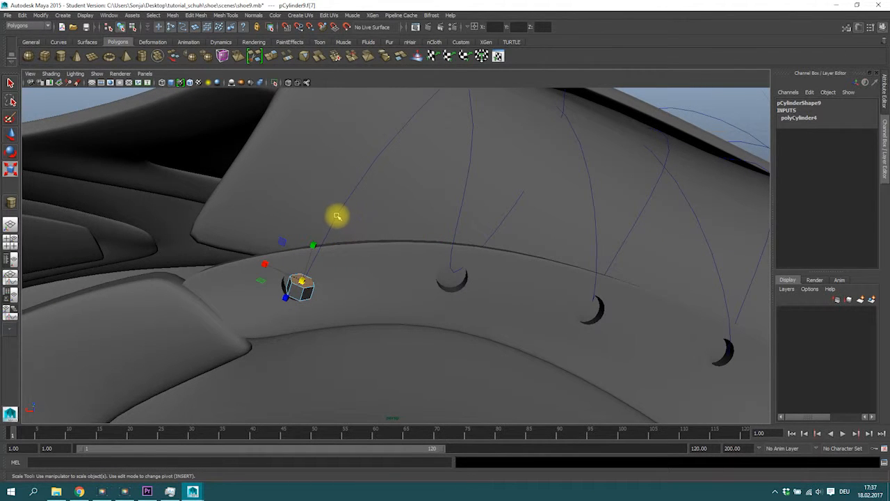
Step: Add the lace curve to the selection and extrude the cap face along the curve with 100 divisions
shift+click(338, 216)
alt+drag(365, 216, 304, 258)
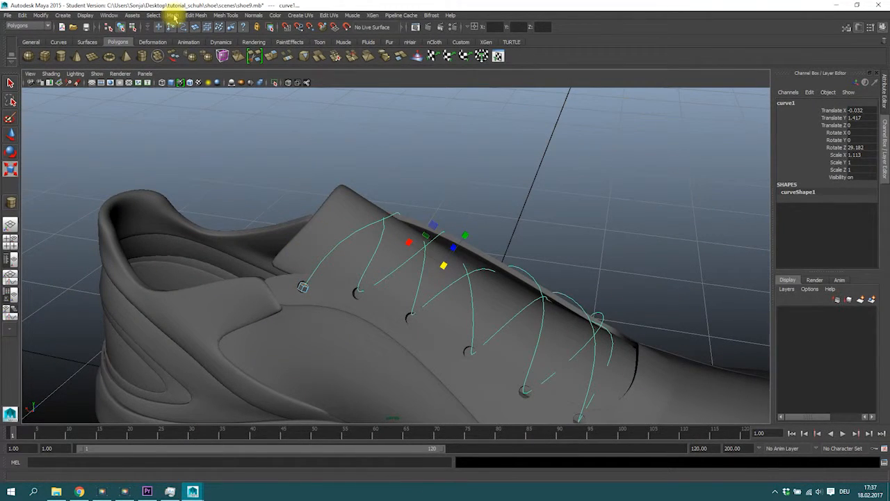
click(201, 15)
click(221, 17)
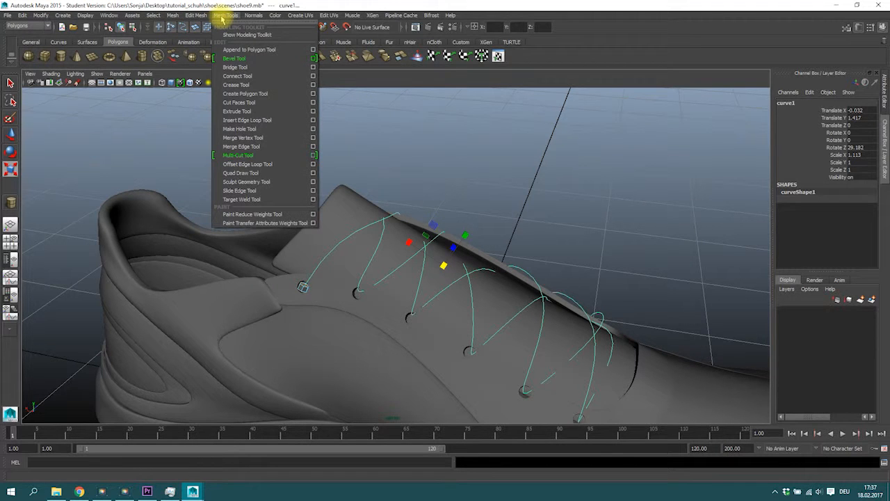
mouse_move(204, 18)
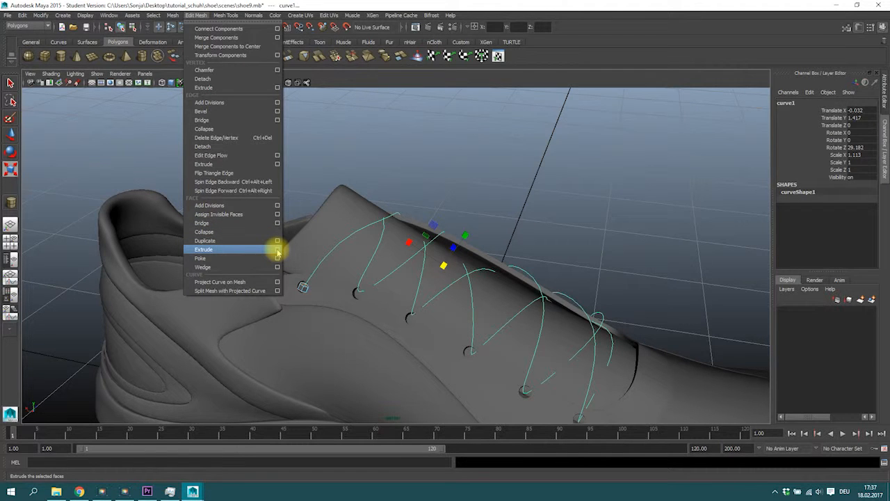
click(277, 249)
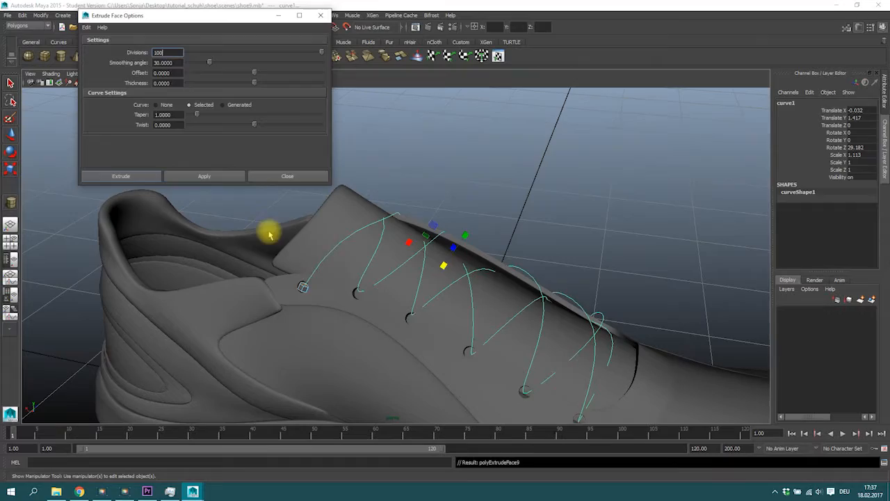
Step: Inspect the extruded lace from all views and closer in perspective
alt+drag(587, 299, 487, 285)
alt+drag(558, 307, 368, 284)
key(space)
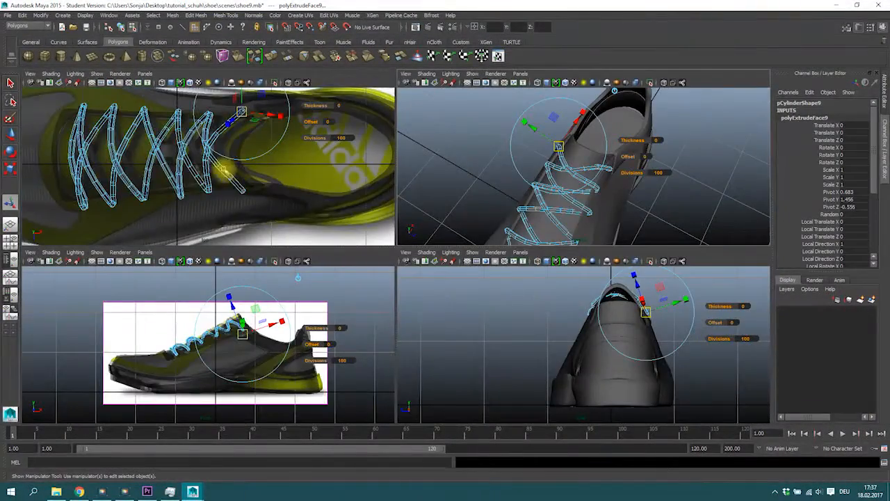
scroll(217, 203, up, 3)
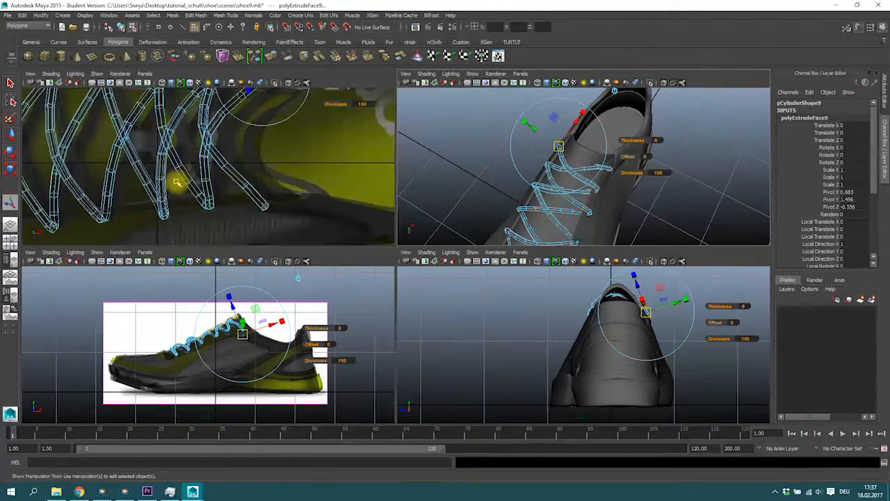
scroll(177, 182, down, 5)
key(space)
alt+drag(299, 219, 402, 169)
alt+right_drag(402, 168, 589, 181)
alt+middle_drag(328, 222, 286, 279)
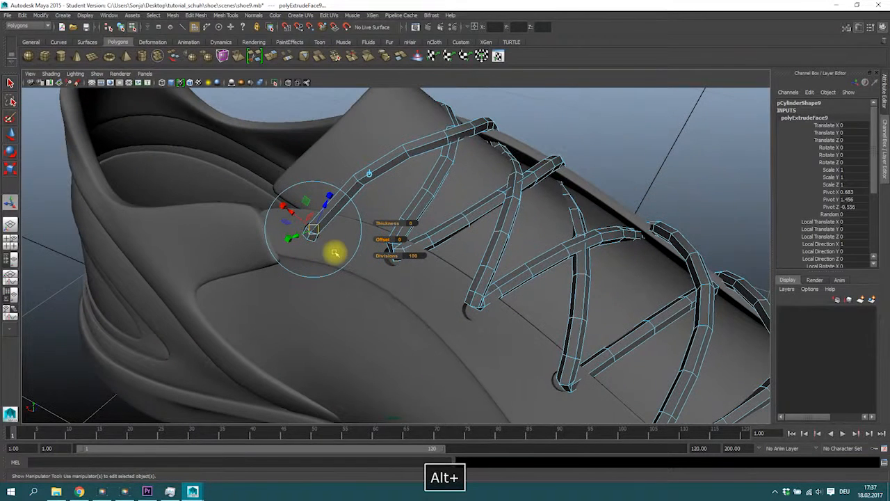
Step: Undo the extrusion and scale the cylinder down to about 0.139 by 0.038 by 0.139
key(ctrl+z)
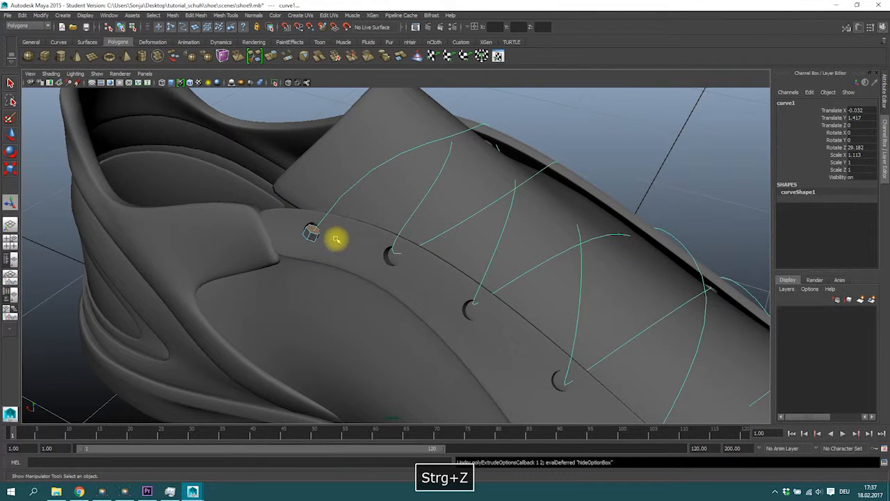
mouse_move(313, 235)
right_down()
mouse_move(341, 215)
mouse_move(312, 234)
right_up()
click(311, 234)
key(r)
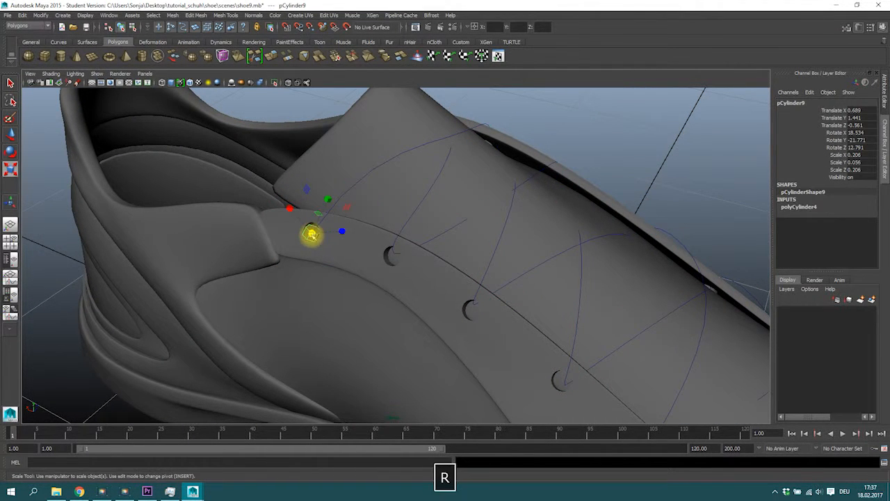
drag(312, 234, 309, 233)
alt+right_drag(326, 229, 529, 243)
right_drag(234, 203, 233, 213)
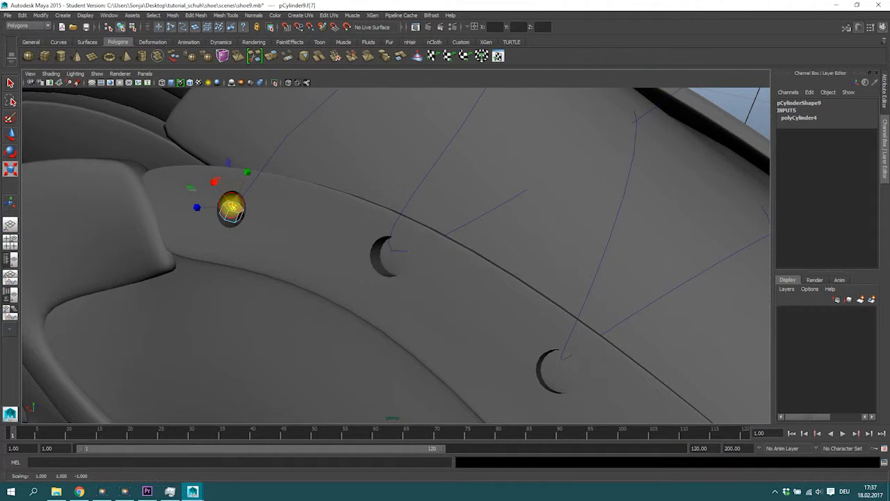
Step: Add the lace curve to the cap face selection and extrude the face along the curve again
shift+click(254, 177)
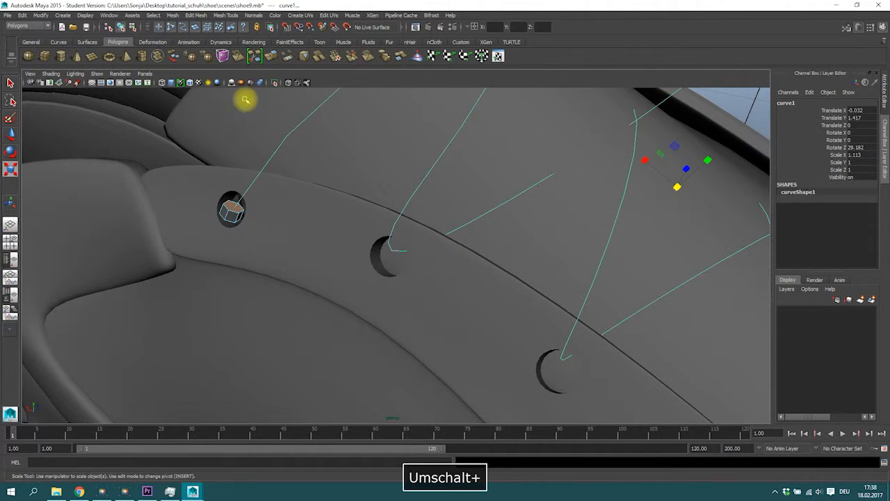
click(186, 16)
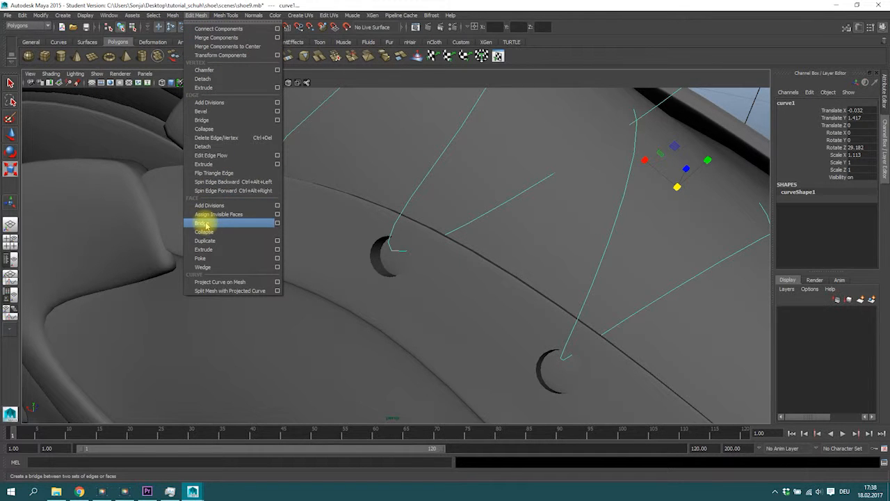
click(210, 251)
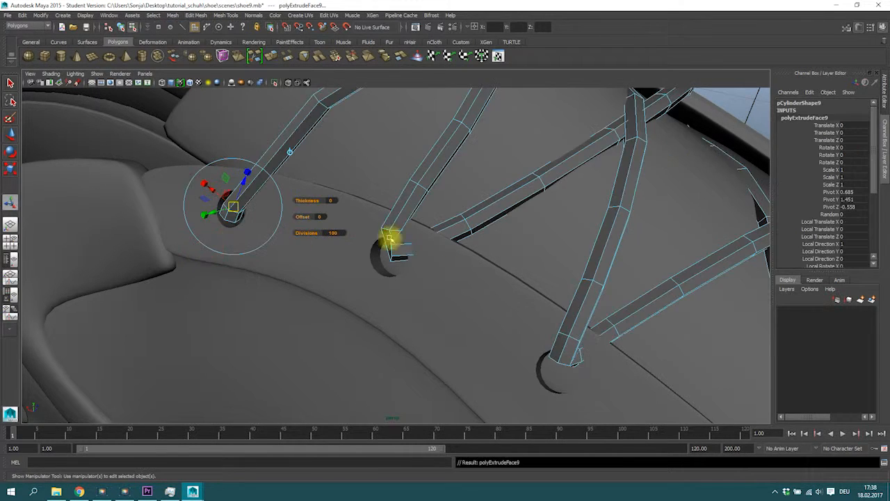
Step: Move several control vertices of the lace curve to refine the lace path across the tongue
scroll(397, 242, down, 5)
alt+drag(459, 246, 403, 229)
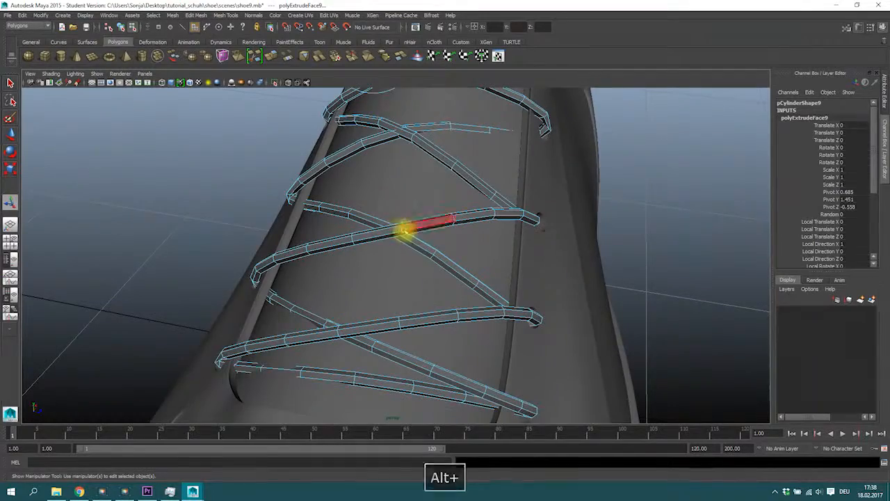
key(4)
alt+right_drag(395, 231, 726, 212)
right_drag(472, 160, 322, 208)
click(477, 157)
right_drag(431, 214, 407, 214)
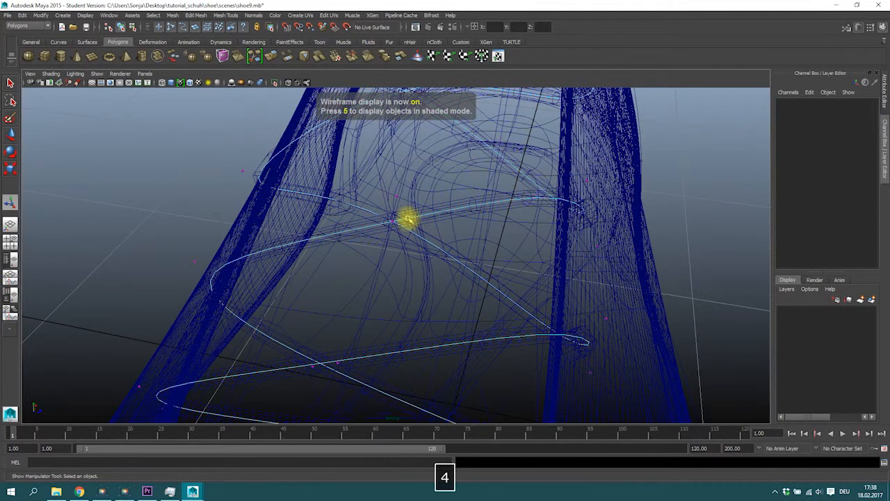
key(5)
drag(388, 192, 420, 214)
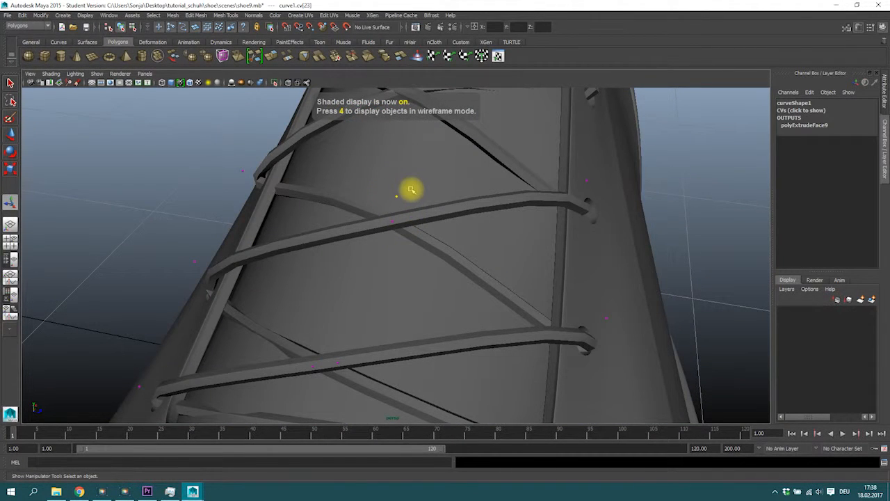
key(w)
alt+drag(418, 159, 282, 161)
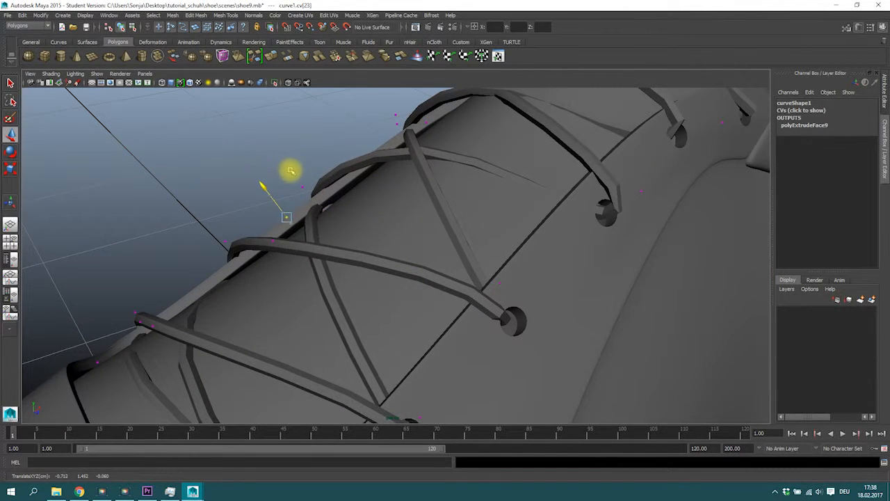
alt+drag(433, 170, 440, 187)
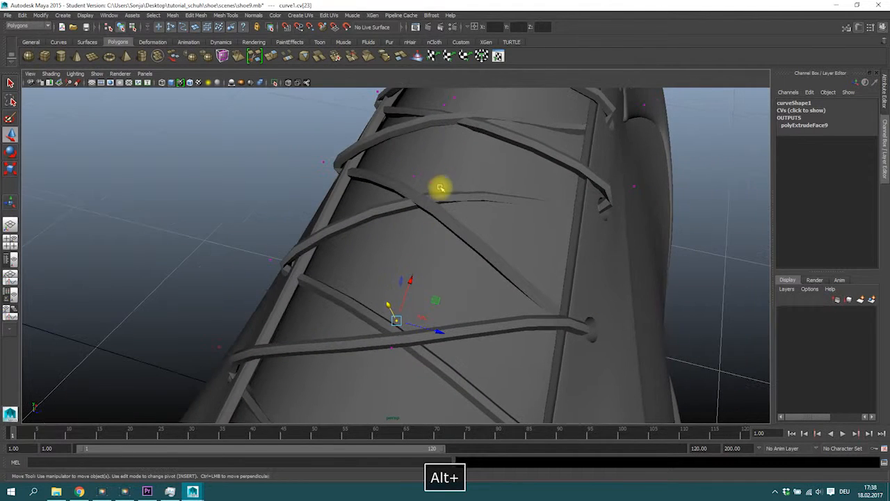
mouse_move(429, 147)
mouse_down()
mouse_move(423, 135)
mouse_move(431, 171)
mouse_move(425, 133)
mouse_move(430, 145)
mouse_up()
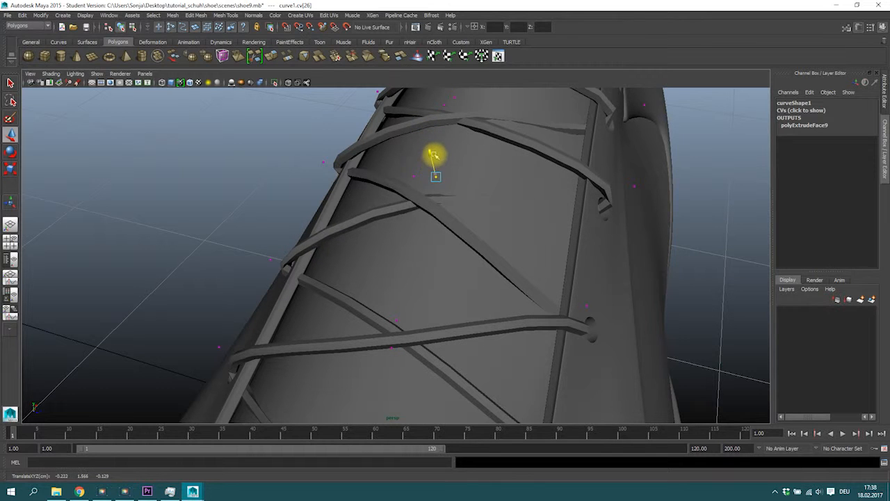
drag(431, 152, 425, 130)
alt+drag(423, 178, 486, 270)
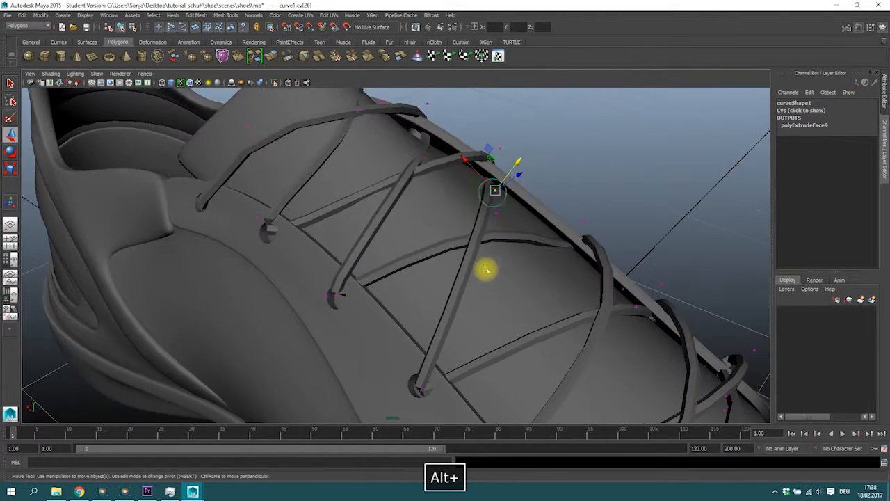
alt+drag(413, 182, 367, 257)
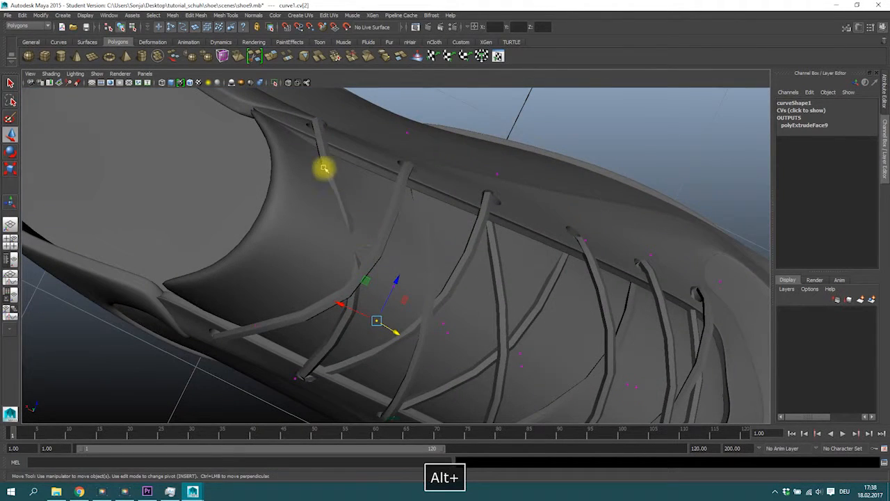
alt+drag(318, 167, 295, 236)
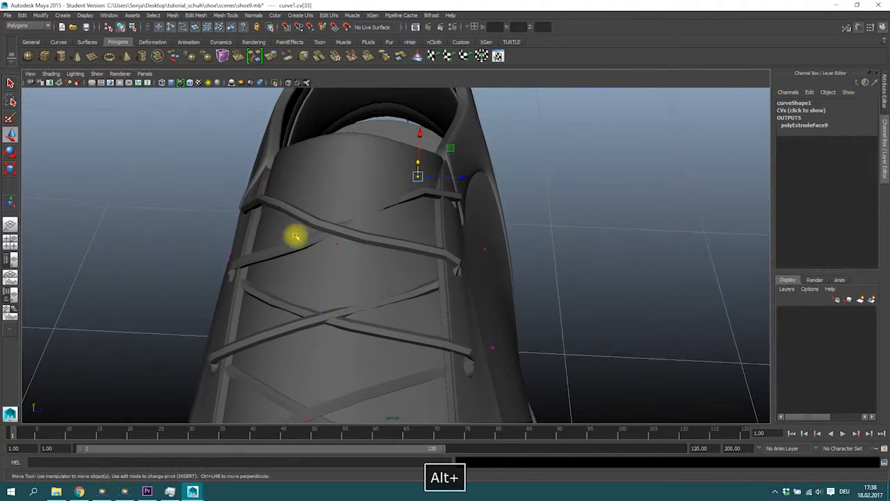
alt+drag(348, 249, 391, 252)
Step: Select the lace's end edges and rotate them so the lace tip bends into its eyelet hole
click(327, 216)
scroll(334, 238, up, 3)
alt+drag(335, 233, 186, 296)
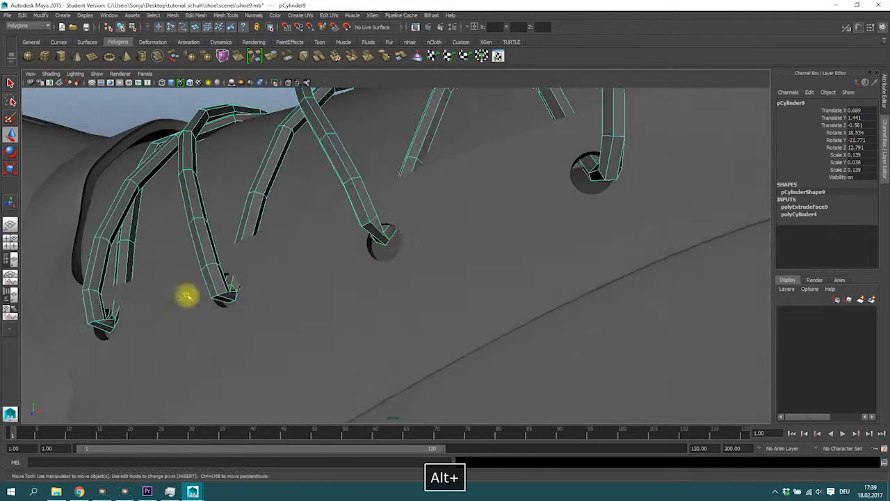
mouse_move(375, 247)
alt+mouse_down()
mouse_move(345, 233)
mouse_move(372, 252)
alt+mouse_up()
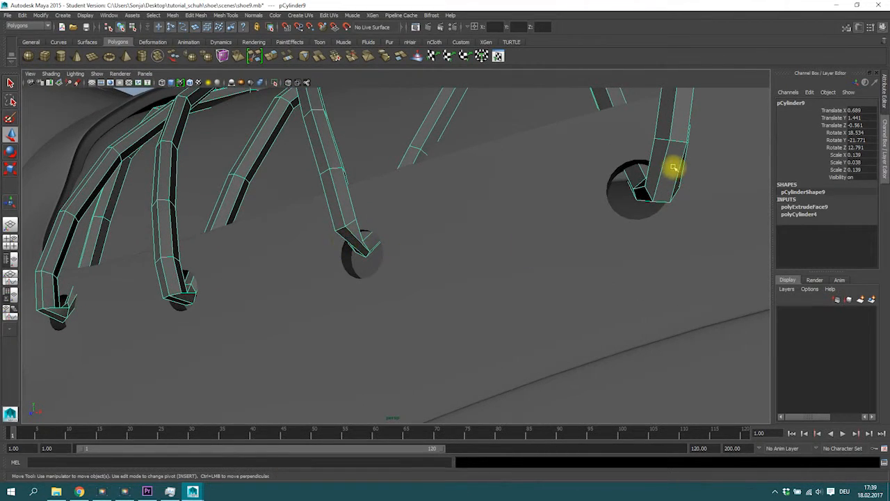
alt+drag(658, 194, 536, 230)
right_drag(511, 218, 511, 232)
drag(511, 232, 339, 230)
key(w)
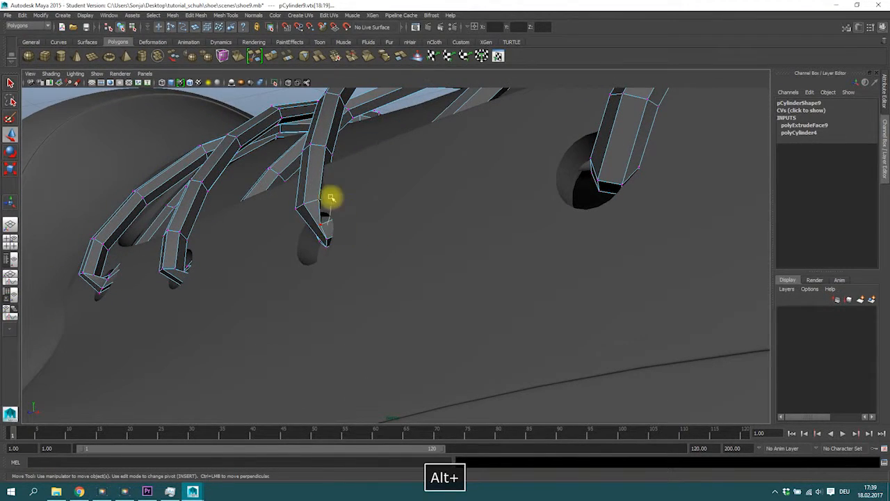
right_drag(331, 199, 328, 185)
click(323, 233)
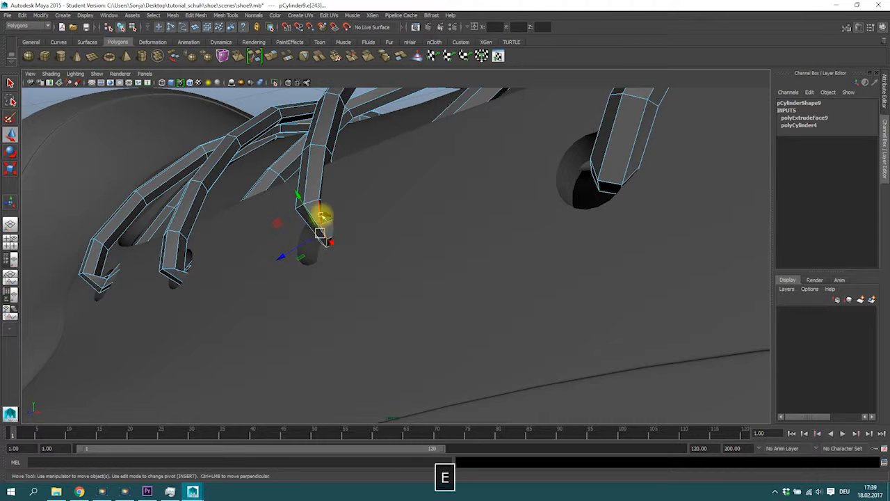
key(e)
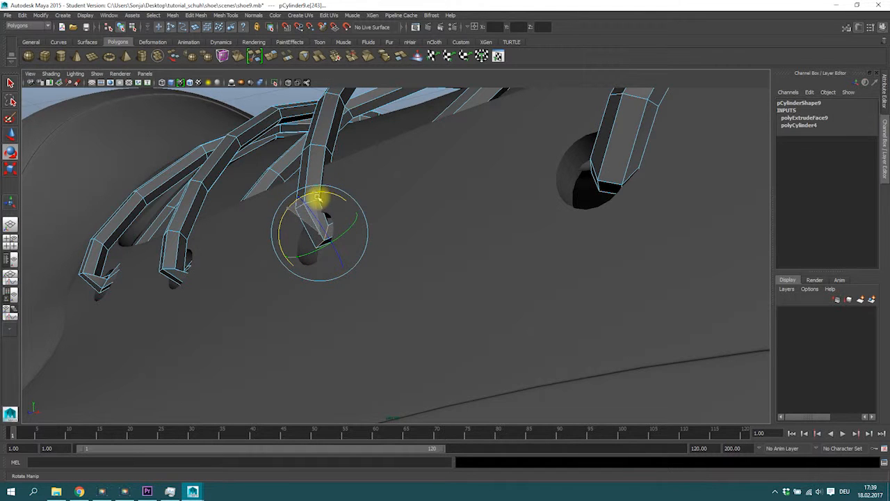
alt+drag(315, 231, 263, 265)
click(268, 232)
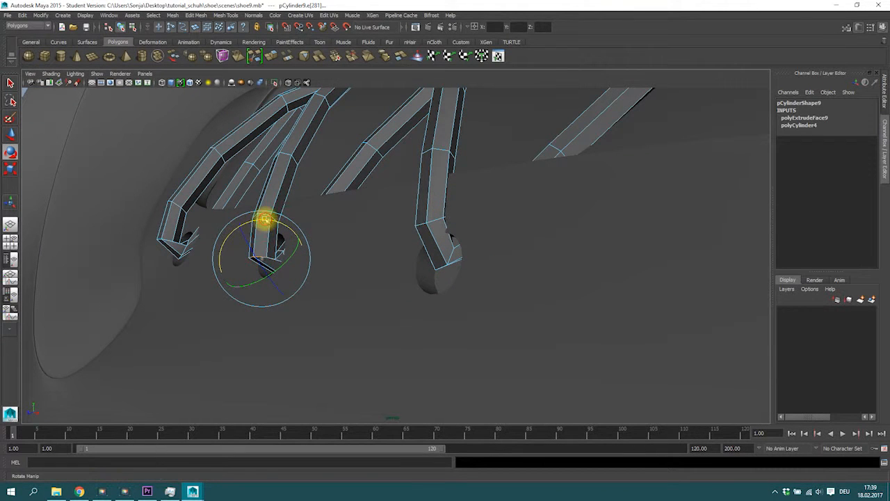
Step: Move the vertices at another lace end into its eyelet hole and toggle smooth preview to check it
key(w)
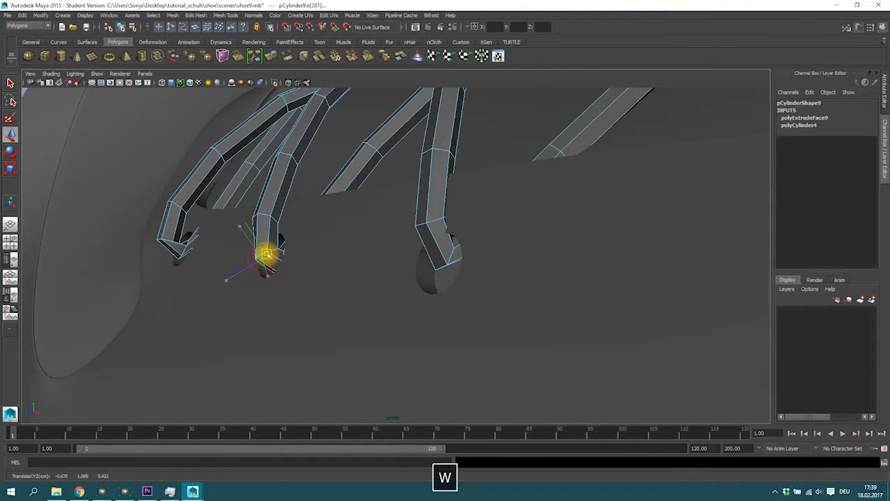
key(3)
alt+drag(272, 269, 456, 300)
key(2)
right_click(321, 229)
drag(235, 285, 268, 183)
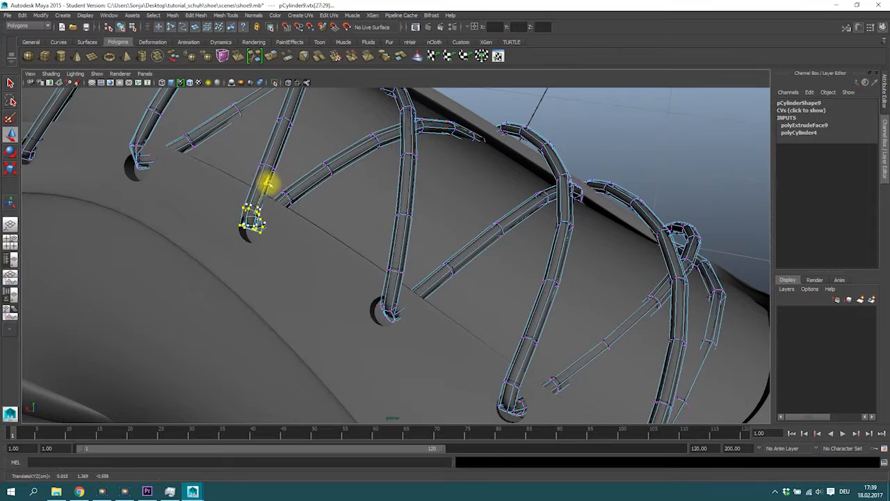
alt+drag(123, 146, 220, 201)
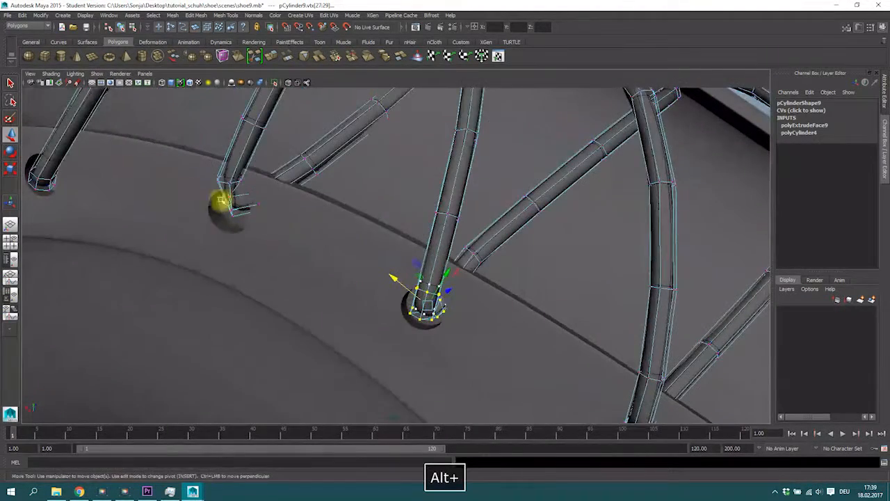
right_drag(236, 198, 234, 186)
key(1)
key(3)
key(1)
key(3)
key(1)
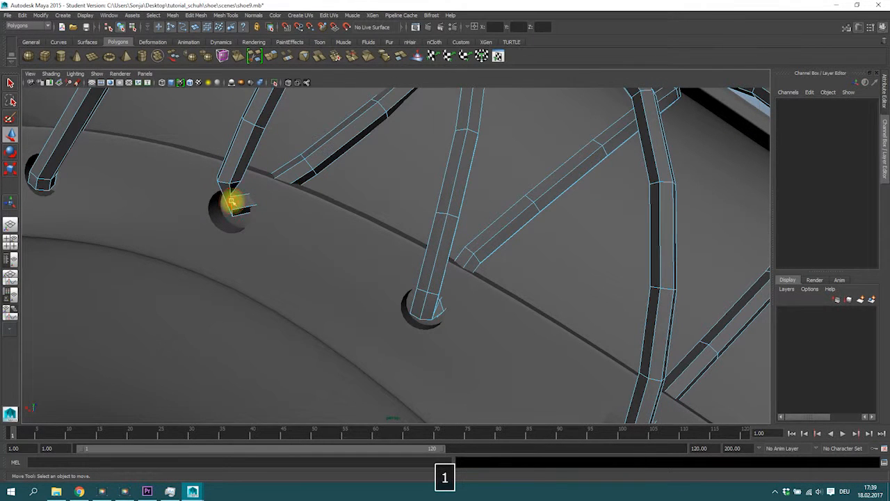
Step: Rotate and move the next lace end's edge so it tucks into the eyelet hole
click(234, 205)
key(e)
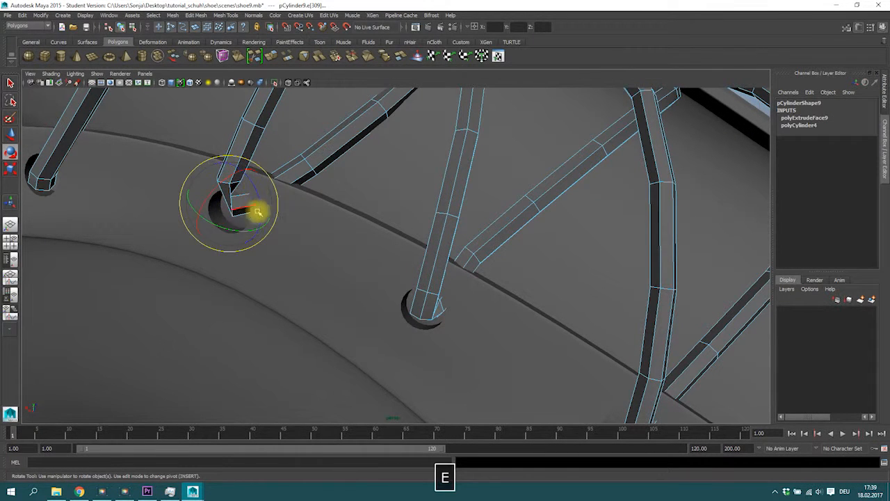
key(w)
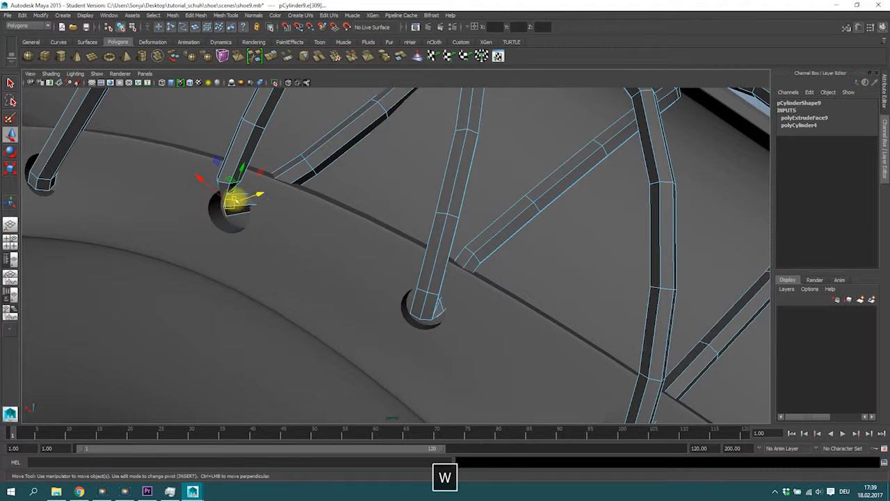
mouse_move(240, 205)
alt+mouse_down()
mouse_move(255, 204)
mouse_move(248, 191)
alt+mouse_up()
right_drag(275, 200, 248, 188)
alt+drag(249, 189, 287, 124)
drag(284, 91, 281, 109)
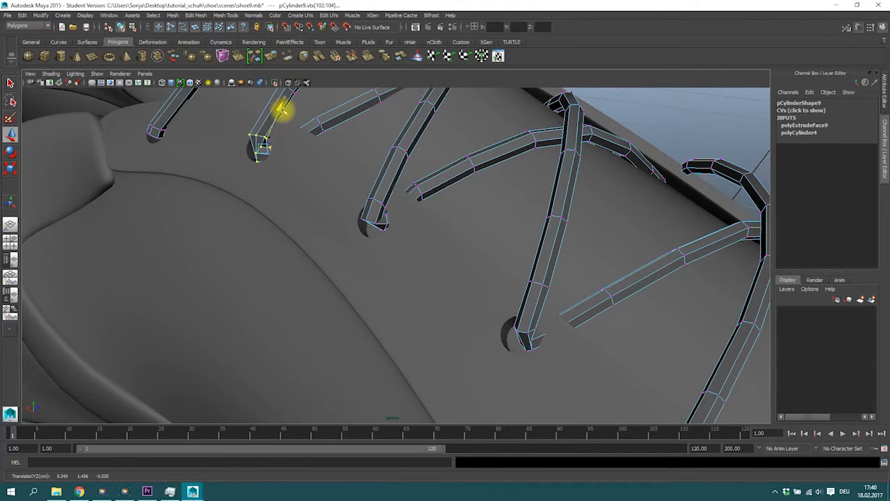
Step: Tweak the remaining lace-end vertices so each end sits inside its eyelet hole
alt+drag(404, 201, 480, 230)
alt+drag(660, 324, 464, 274)
right_drag(464, 274, 498, 259)
click(632, 292)
alt+drag(630, 290, 497, 249)
alt+right_drag(497, 249, 793, 283)
alt+drag(566, 213, 508, 281)
alt+middle_drag(598, 193, 608, 289)
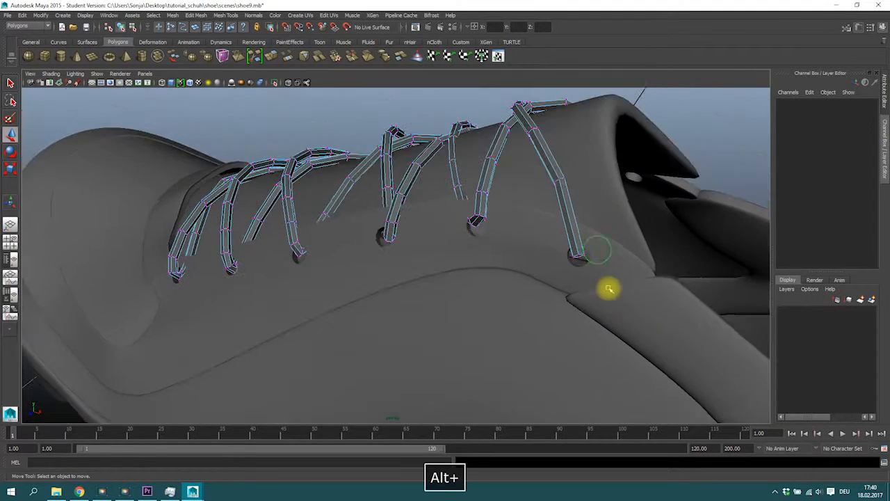
alt+right_drag(612, 285, 471, 283)
alt+drag(471, 284, 536, 294)
Step: Return to object mode, select the lace and display it with smooth preview
right_click(454, 244)
right_drag(454, 244, 494, 232)
click(546, 287)
alt+drag(478, 319, 491, 317)
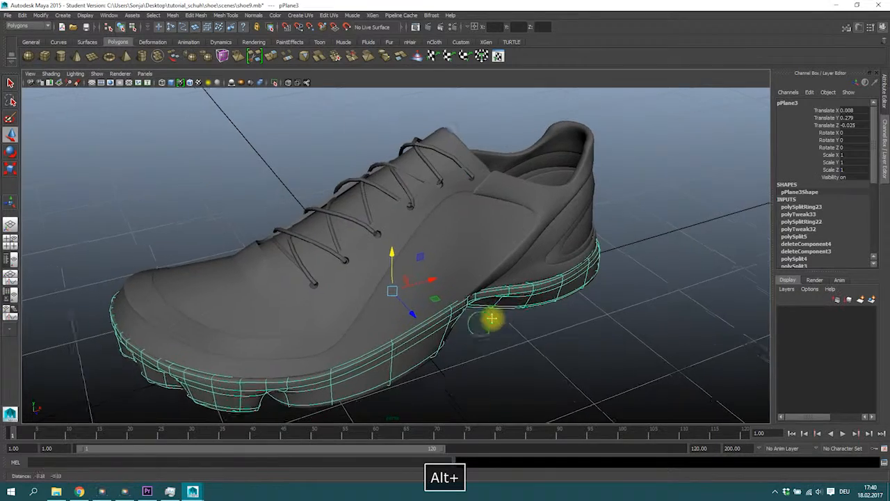
alt+right_drag(491, 318, 407, 273)
click(355, 257)
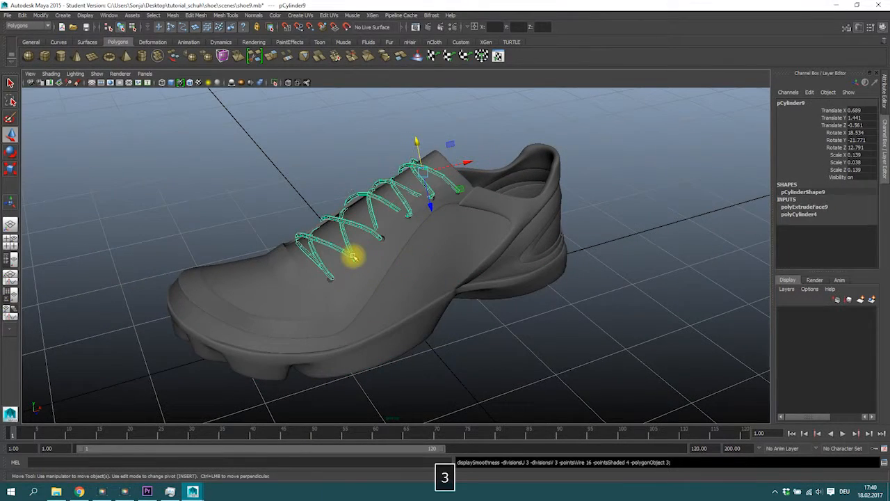
Step: Deselect everything and orbit around the whole shoe to review the finished laces
click(570, 318)
alt+drag(570, 318, 507, 302)
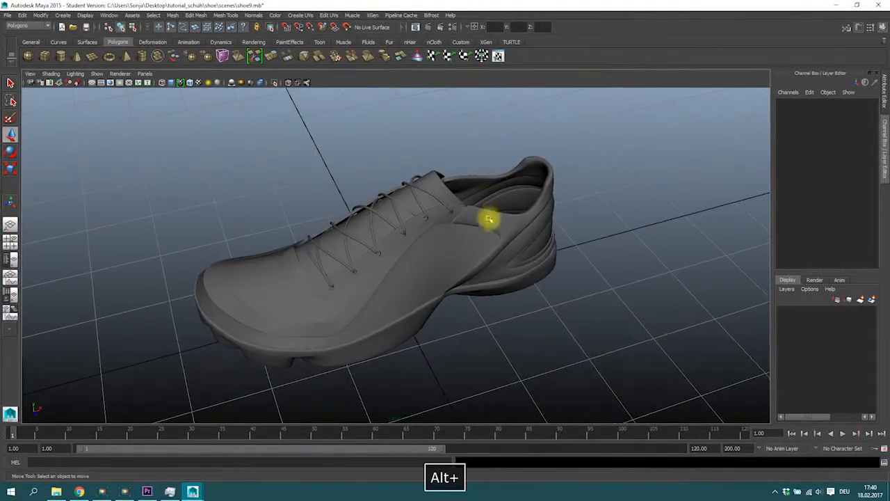
alt+drag(411, 275, 371, 290)
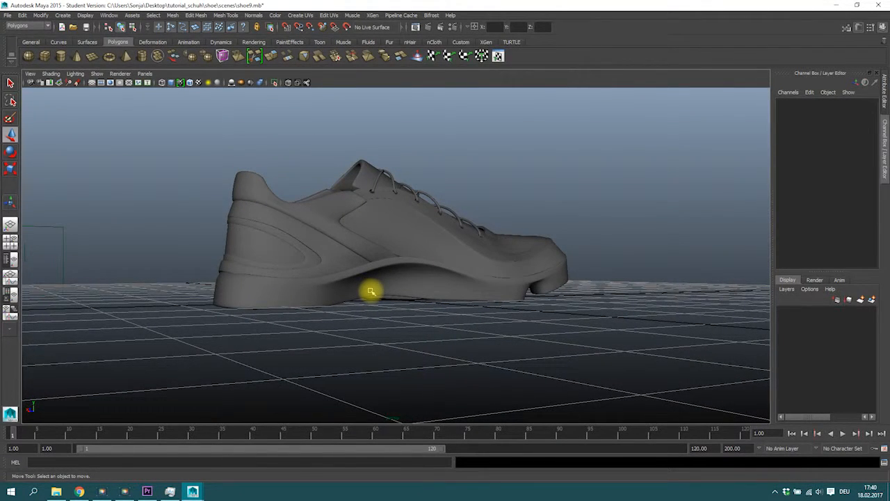
alt+drag(342, 189, 525, 241)
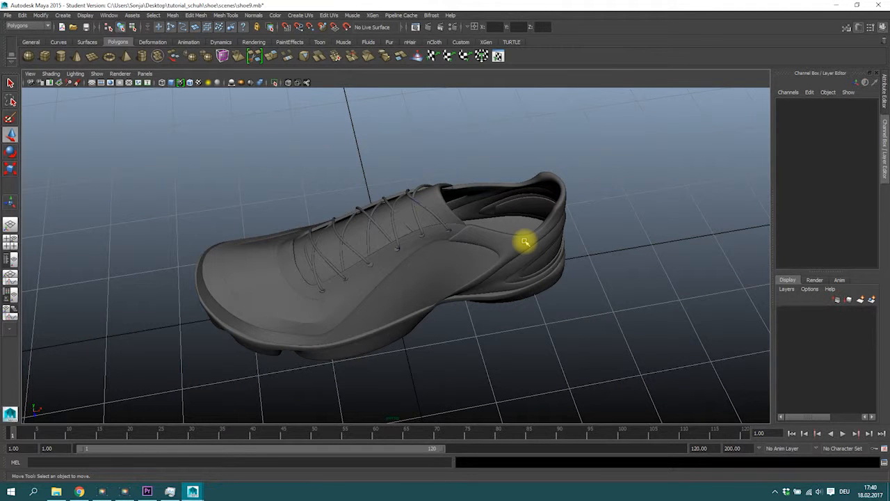
alt+drag(443, 266, 458, 234)
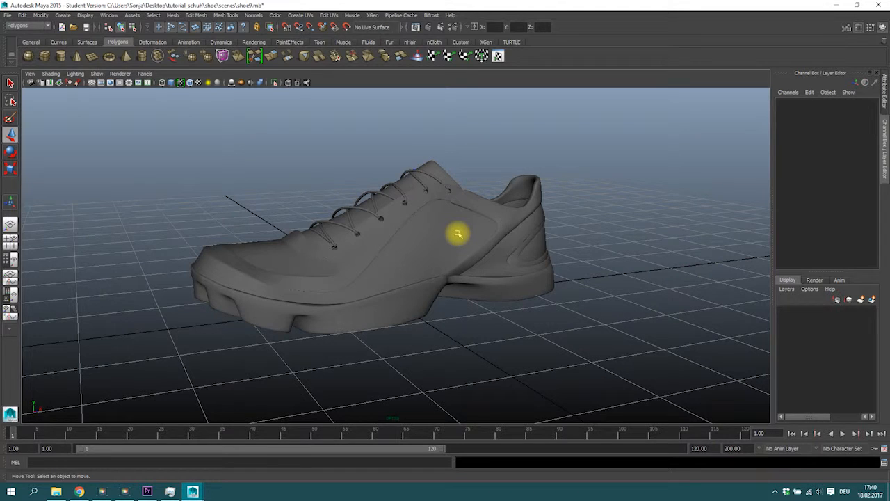